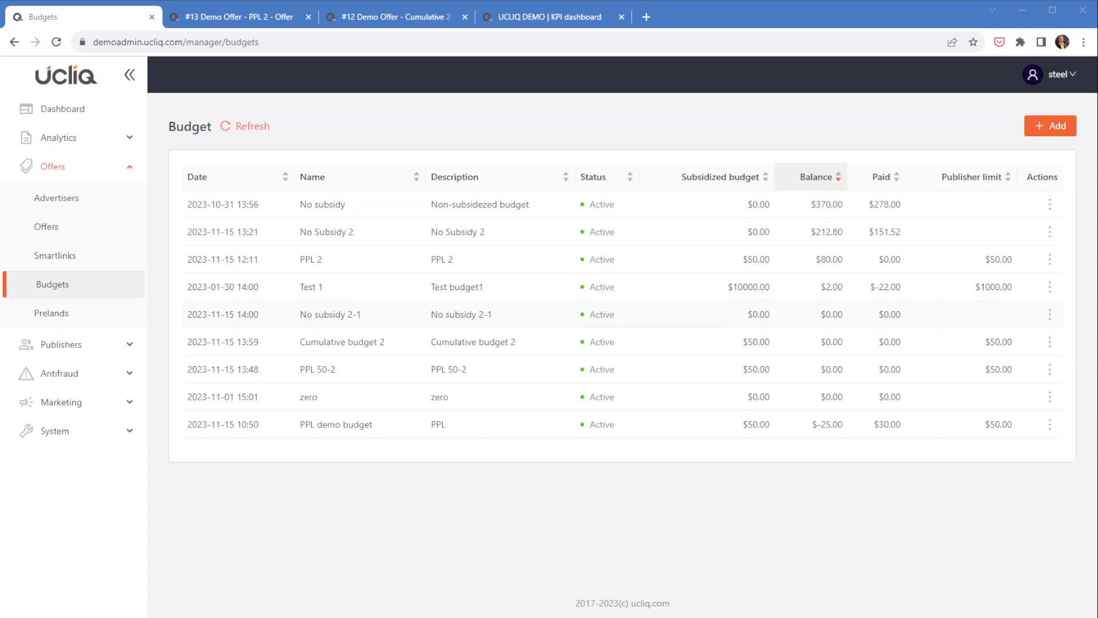
Review the settings of the No subsidy 2-1 budget and close them without changes.
{"action": "left_click", "coordinate": [1049, 314]}
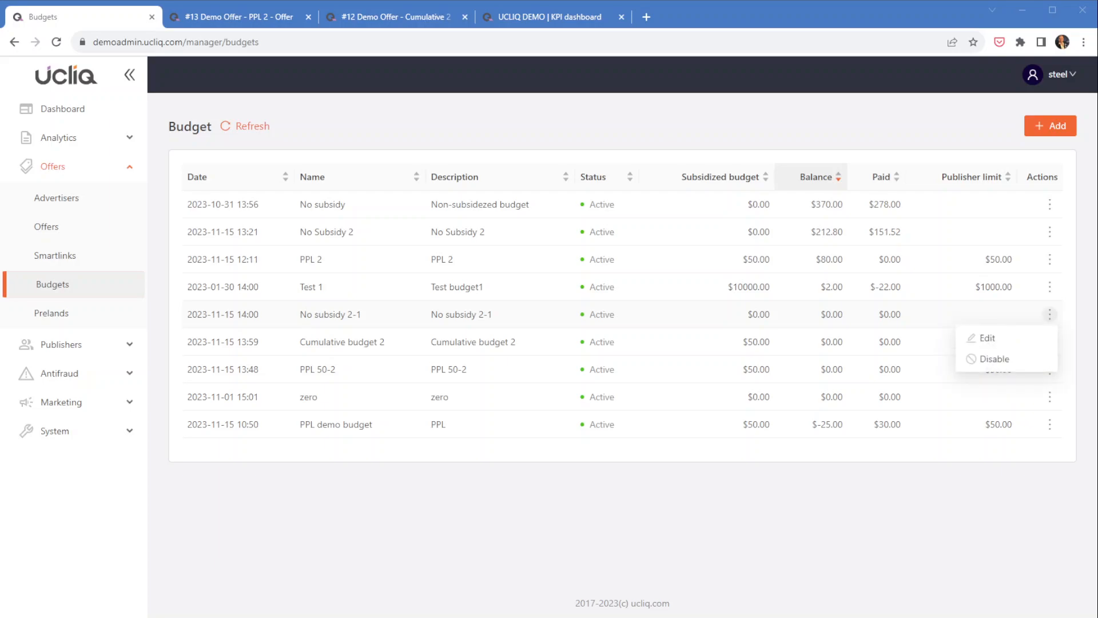
{"action": "left_click", "coordinate": [980, 336]}
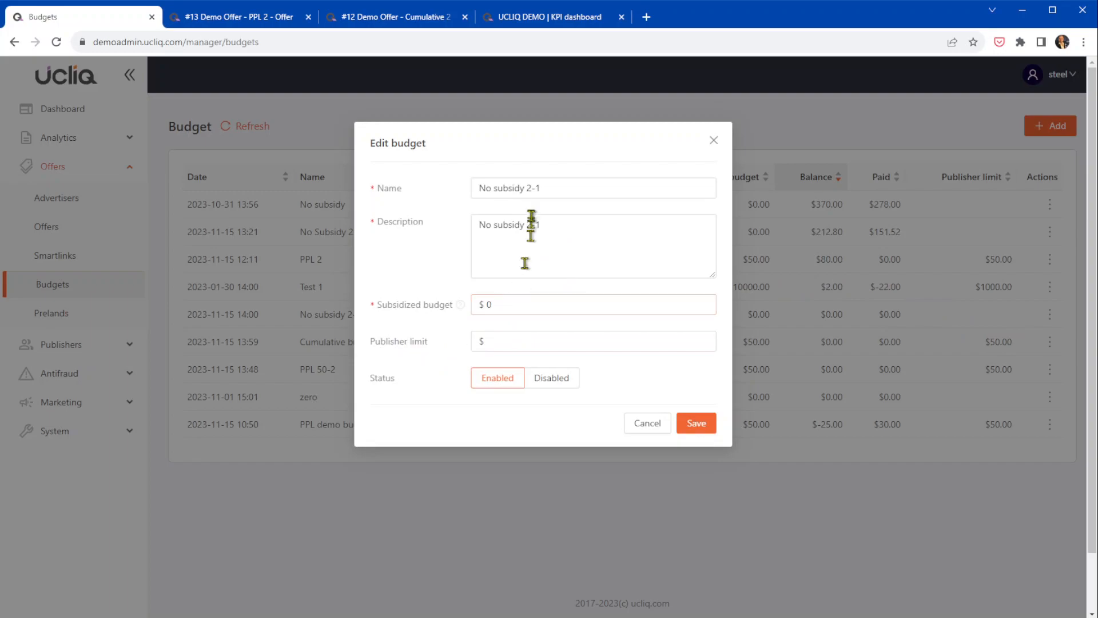
{"action": "left_click", "coordinate": [645, 424]}
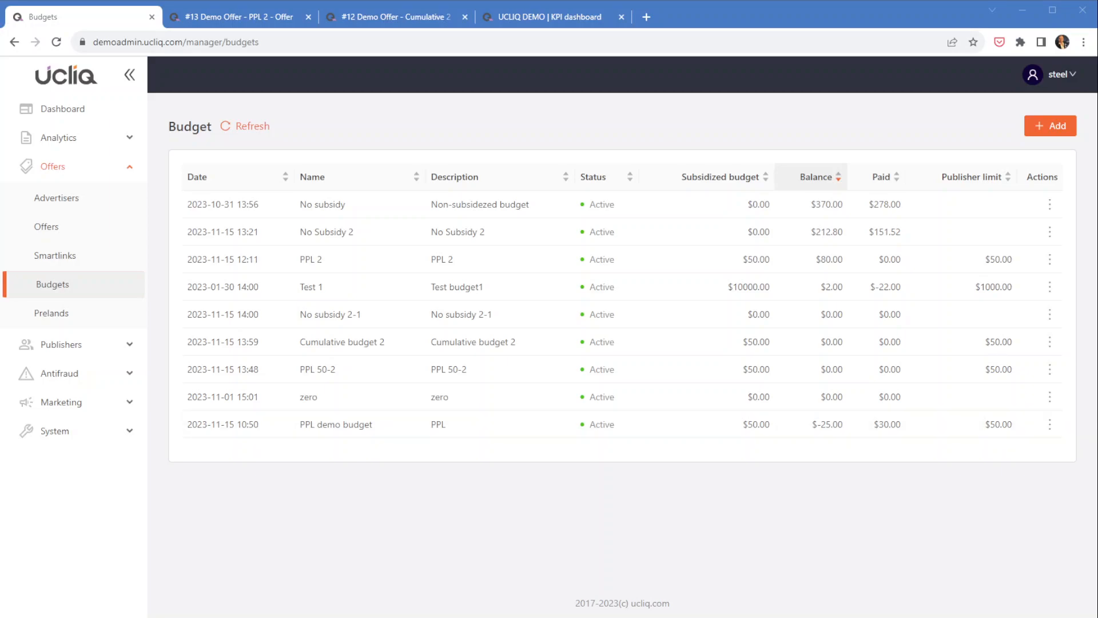
Examine the #13 Demo Offer - PPL 2 page, especially its financial settings, assigned budget and custom payout rates.
{"action": "left_click", "coordinate": [239, 17]}
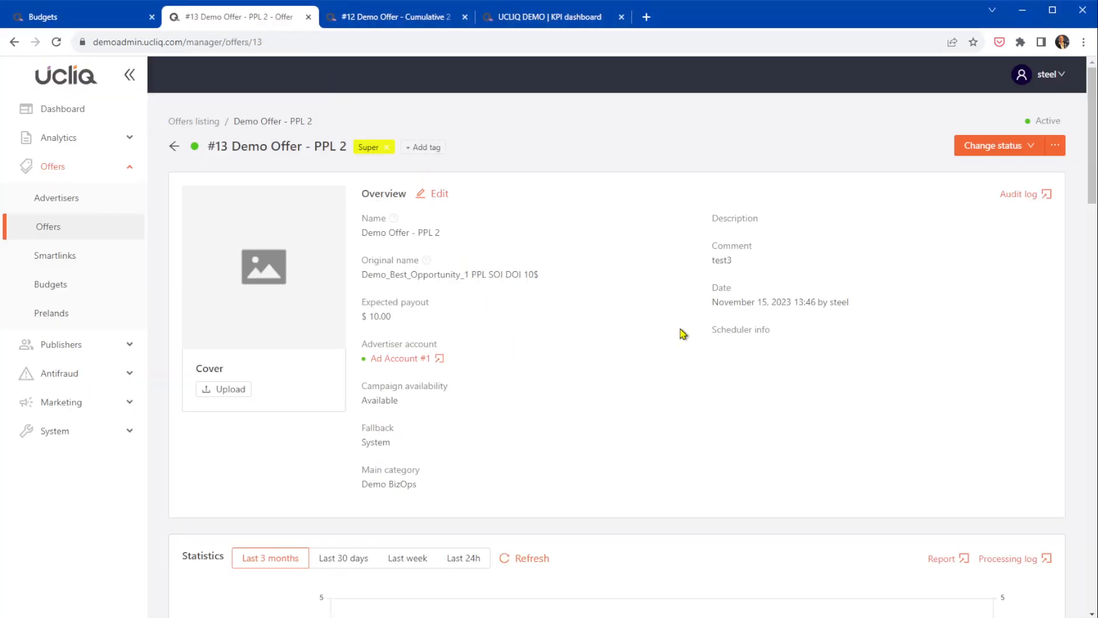
{"action": "scroll", "coordinate": [662, 279], "scroll_direction": "down", "scroll_amount": 5}
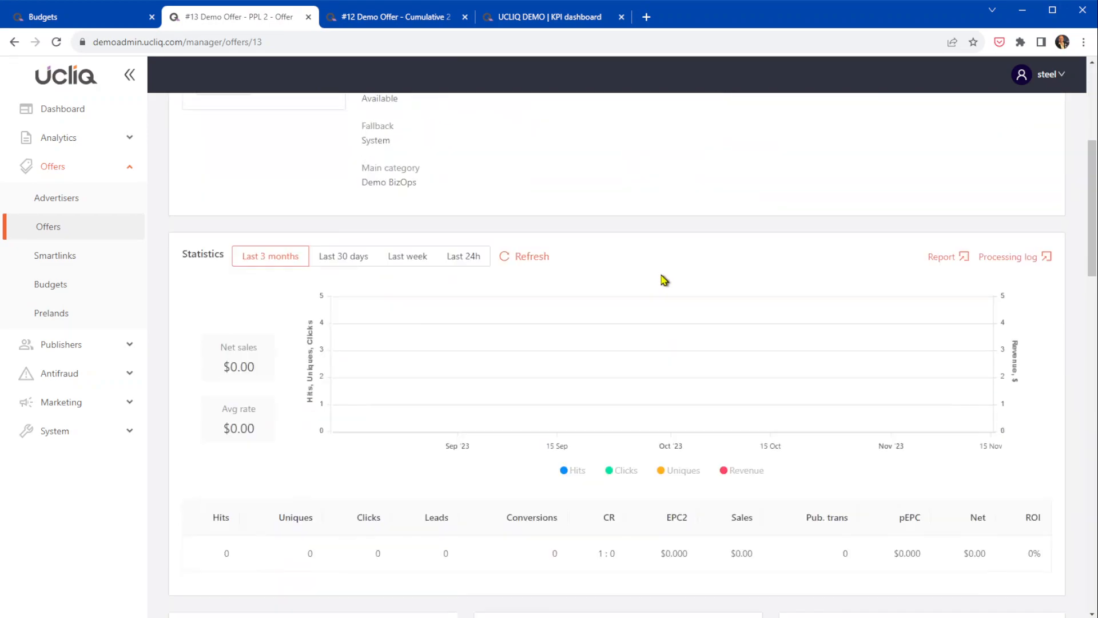
{"action": "scroll", "coordinate": [663, 280], "scroll_direction": "down", "scroll_amount": 10}
{"action": "scroll", "coordinate": [663, 279], "scroll_direction": "up", "scroll_amount": 5}
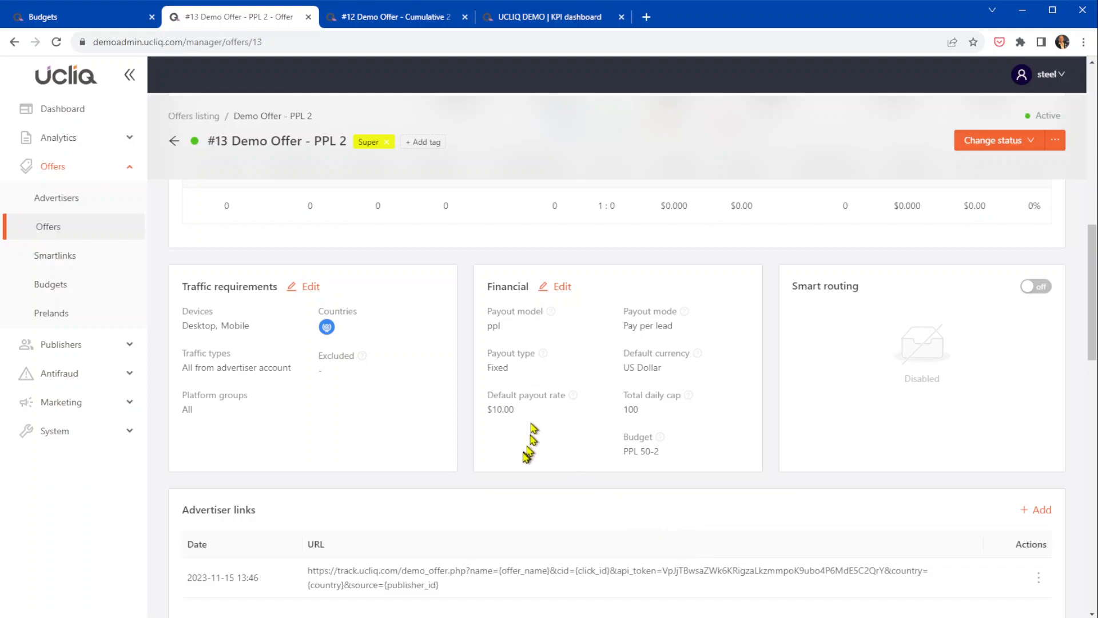
{"action": "scroll", "coordinate": [563, 490], "scroll_direction": "down", "scroll_amount": 5}
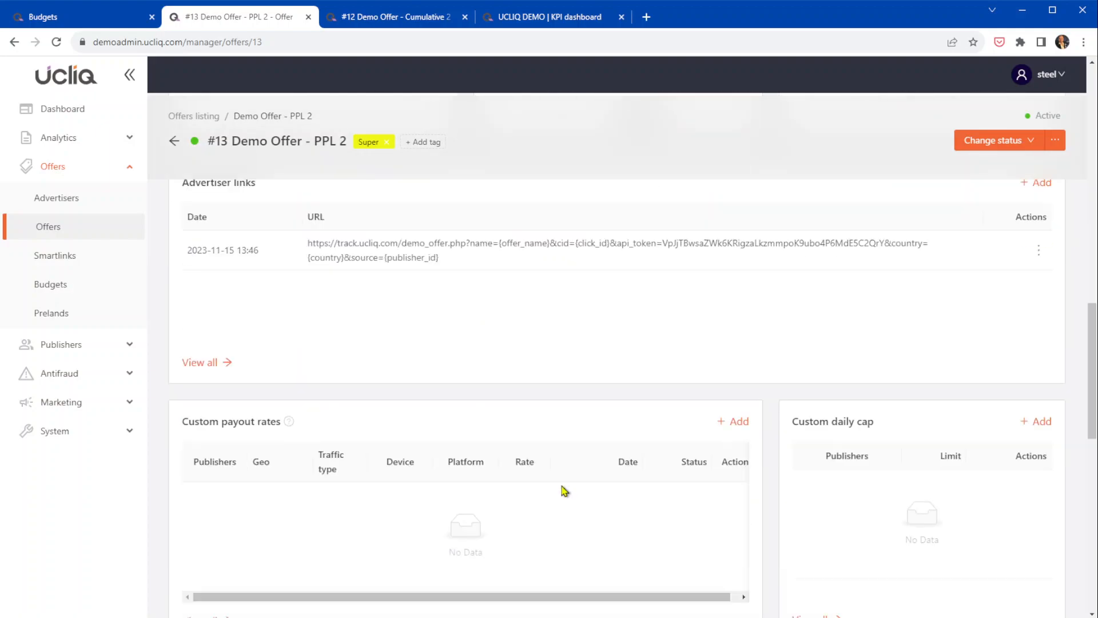
{"action": "scroll", "coordinate": [563, 490], "scroll_direction": "up", "scroll_amount": 5}
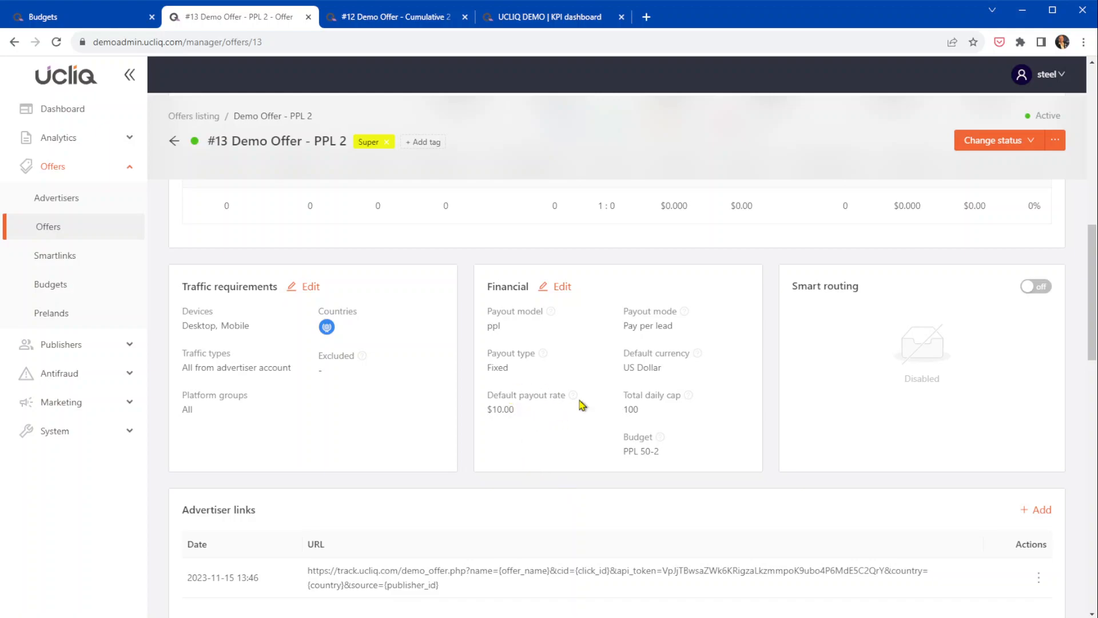
{"action": "scroll", "coordinate": [574, 435], "scroll_direction": "down", "scroll_amount": 5}
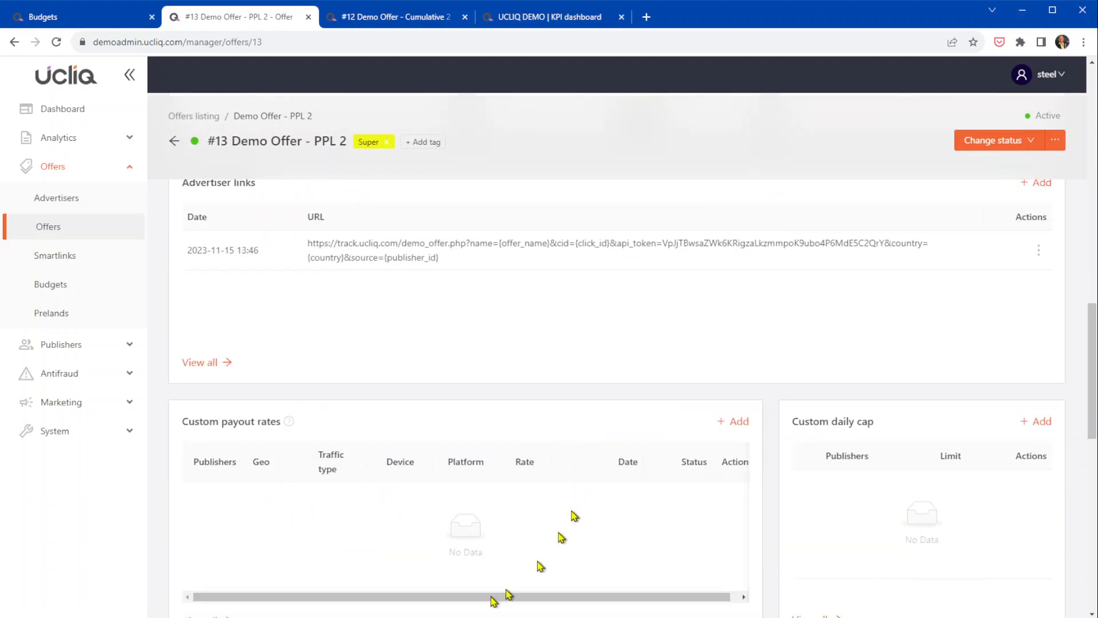
{"action": "scroll", "coordinate": [589, 535], "scroll_direction": "up", "scroll_amount": 10}
{"action": "scroll", "coordinate": [611, 535], "scroll_direction": "down", "scroll_amount": 5}
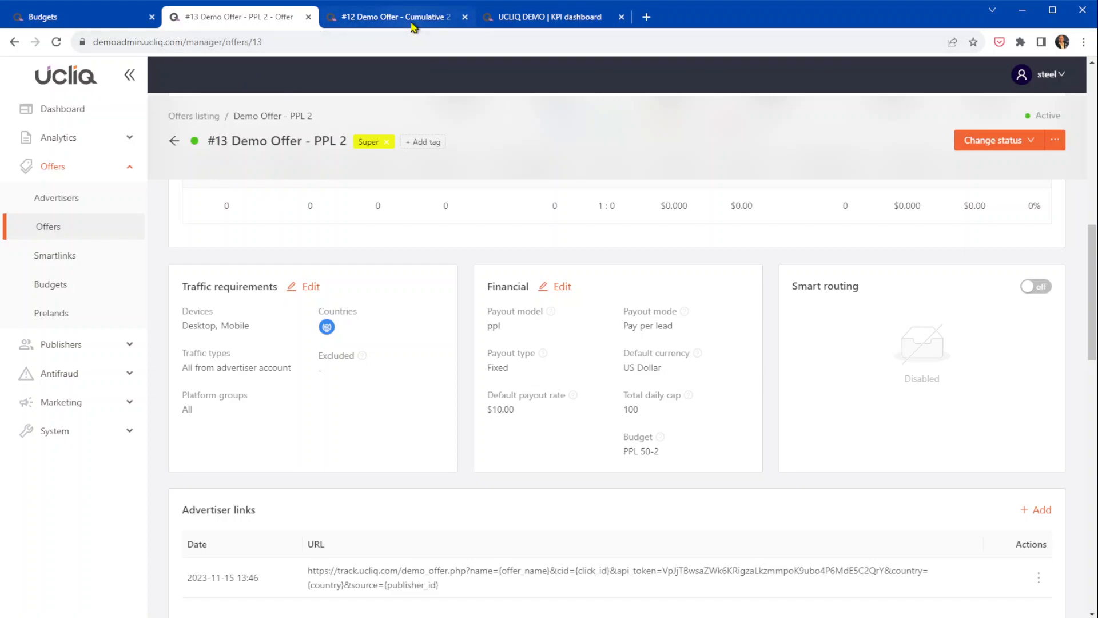
Log in to the publisher panel with the publisher's username and password, and show its offers list.
{"action": "left_click", "coordinate": [558, 18]}
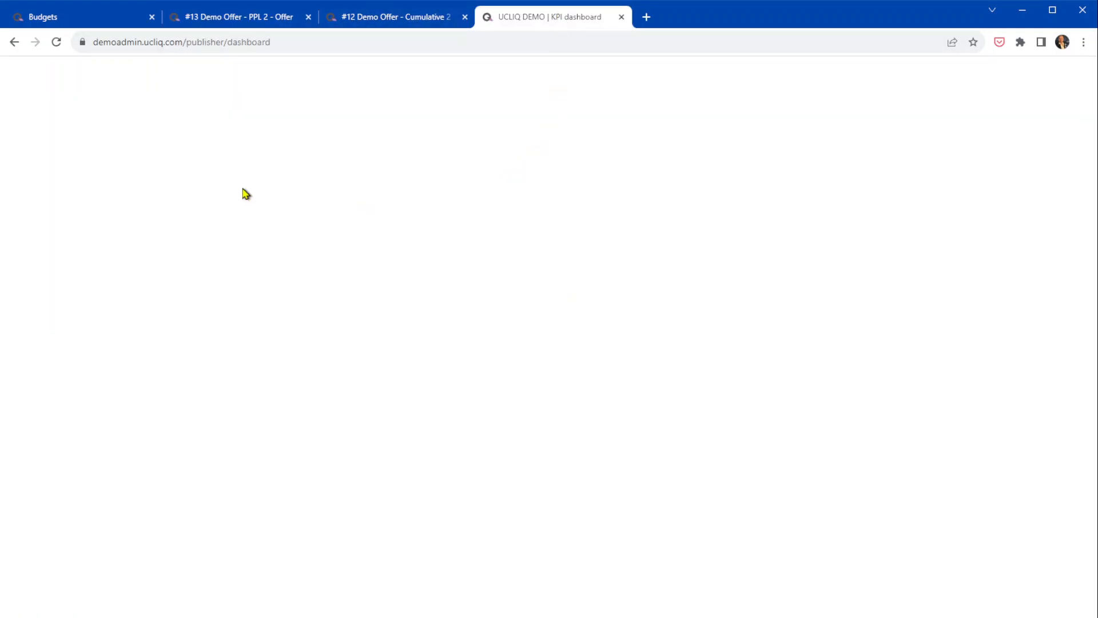
{"action": "left_click", "coordinate": [77, 172]}
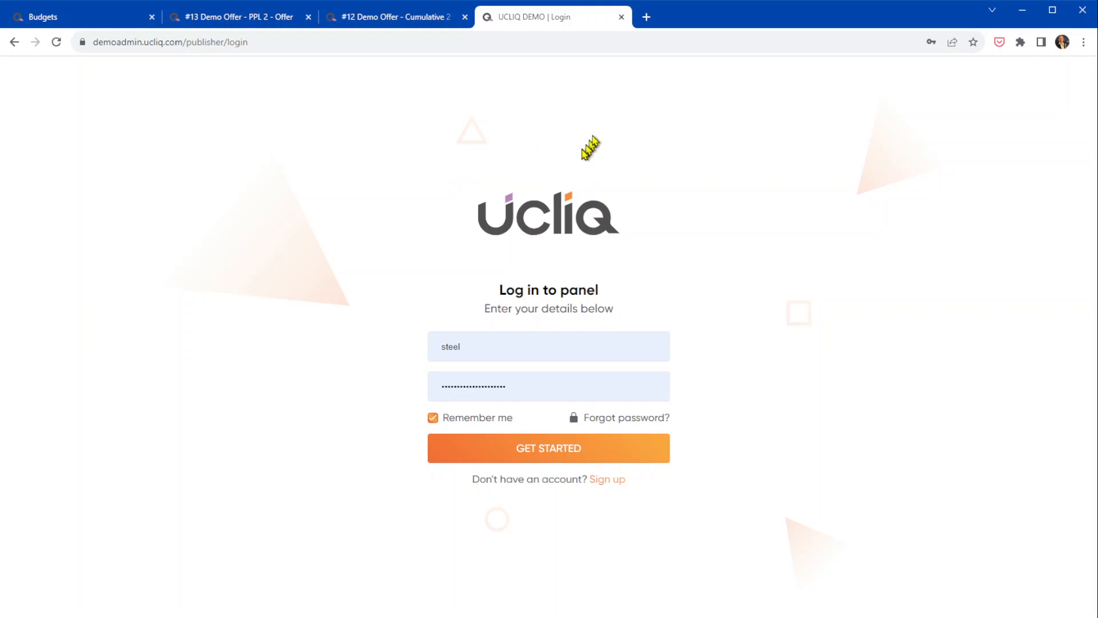
{"action": "left_click_drag", "start_coordinate": [478, 350], "coordinate": [331, 353]}
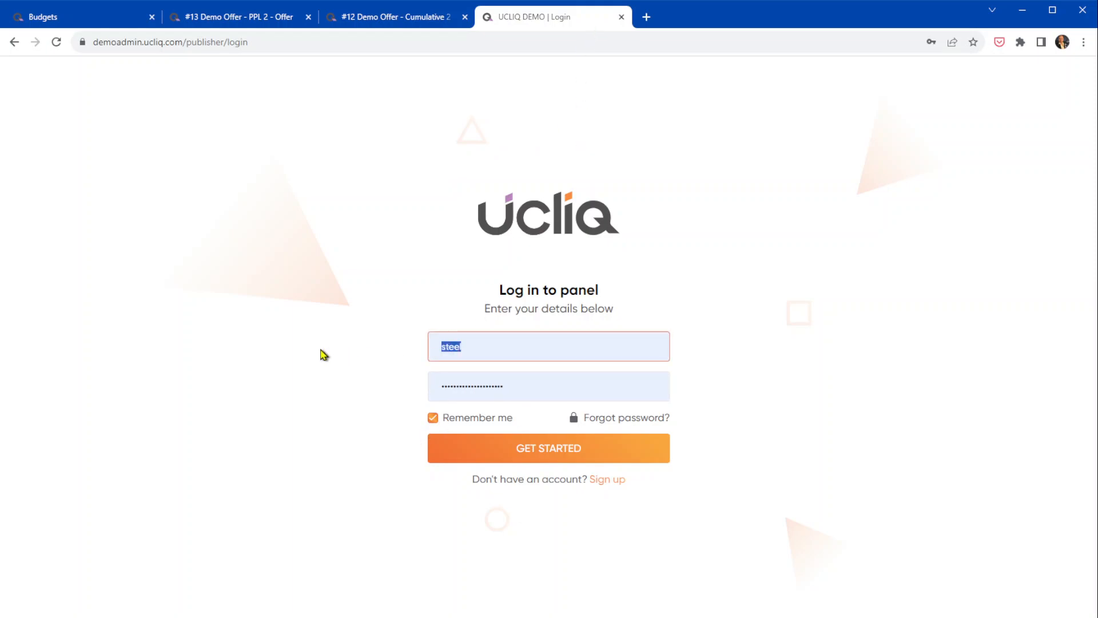
{"action": "key", "text": "BackSpace"}
{"action": "type", "text": "b"}
{"action": "left_click", "coordinate": [520, 388]}
{"action": "left_click", "coordinate": [484, 447]}
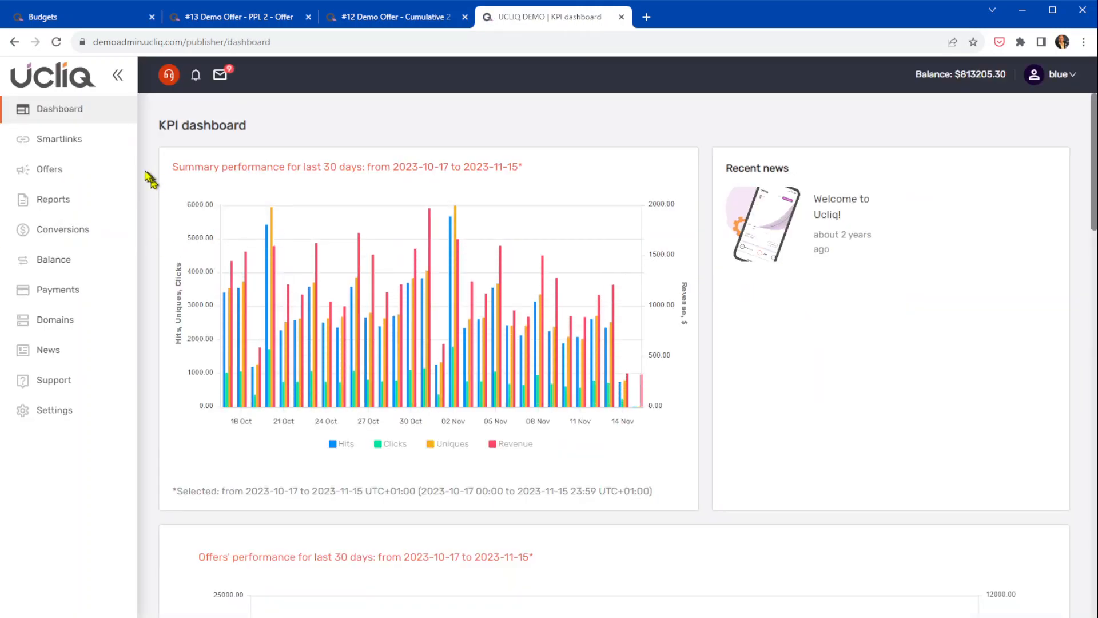
{"action": "left_click", "coordinate": [91, 173]}
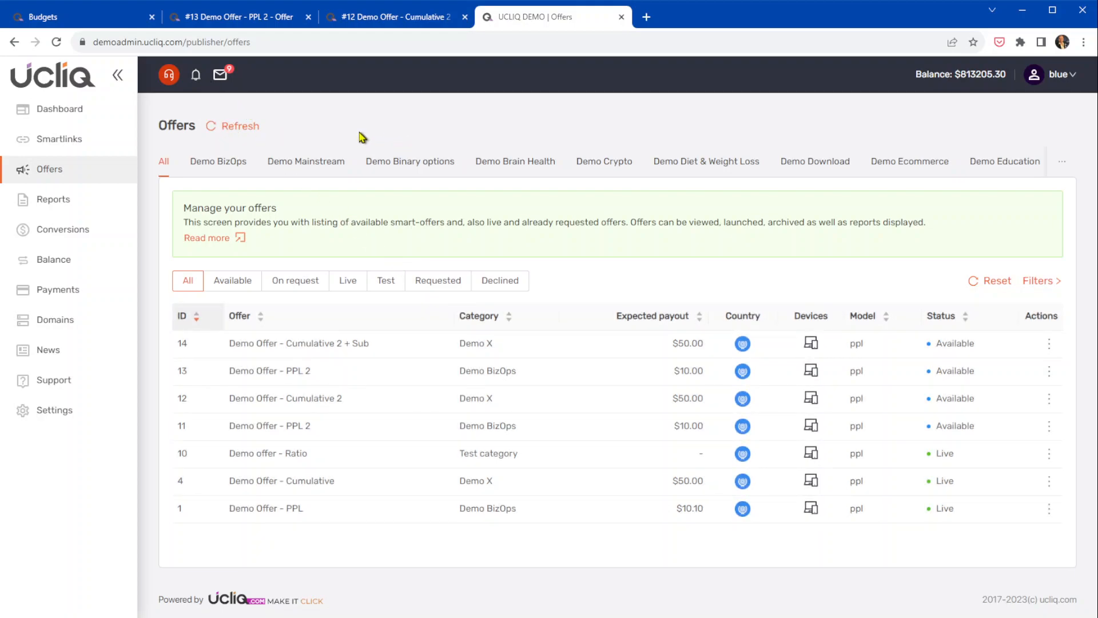
Return to the manager's offers listing and open #13 Demo Offer - PPL 2 from there.
{"action": "left_click", "coordinate": [238, 17]}
{"action": "left_click", "coordinate": [174, 140]}
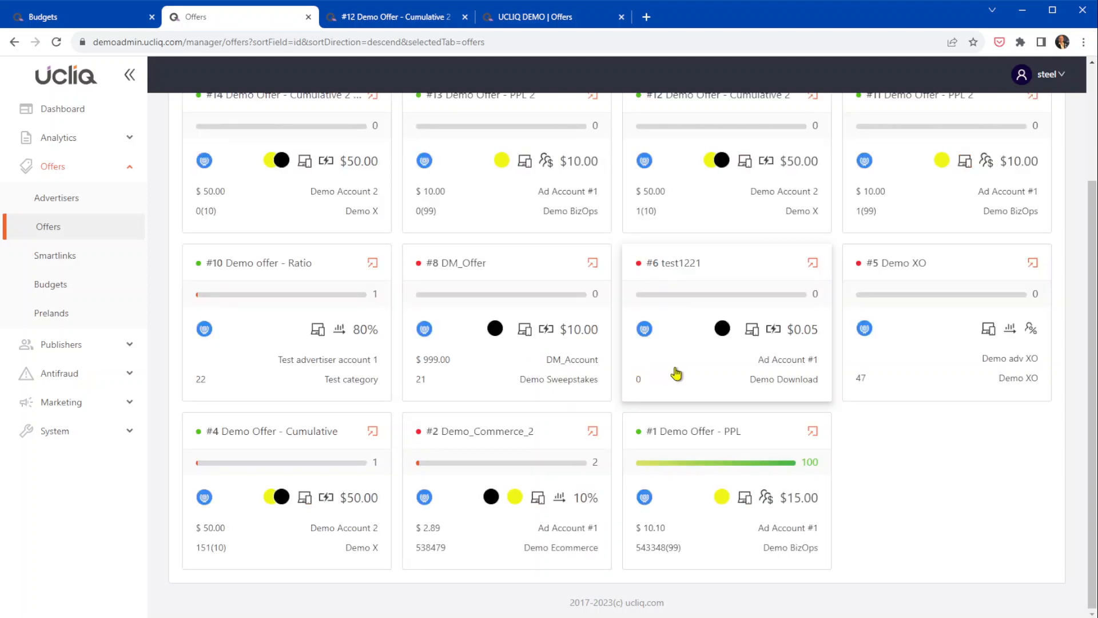
{"action": "scroll", "coordinate": [729, 377], "scroll_direction": "up", "scroll_amount": 3}
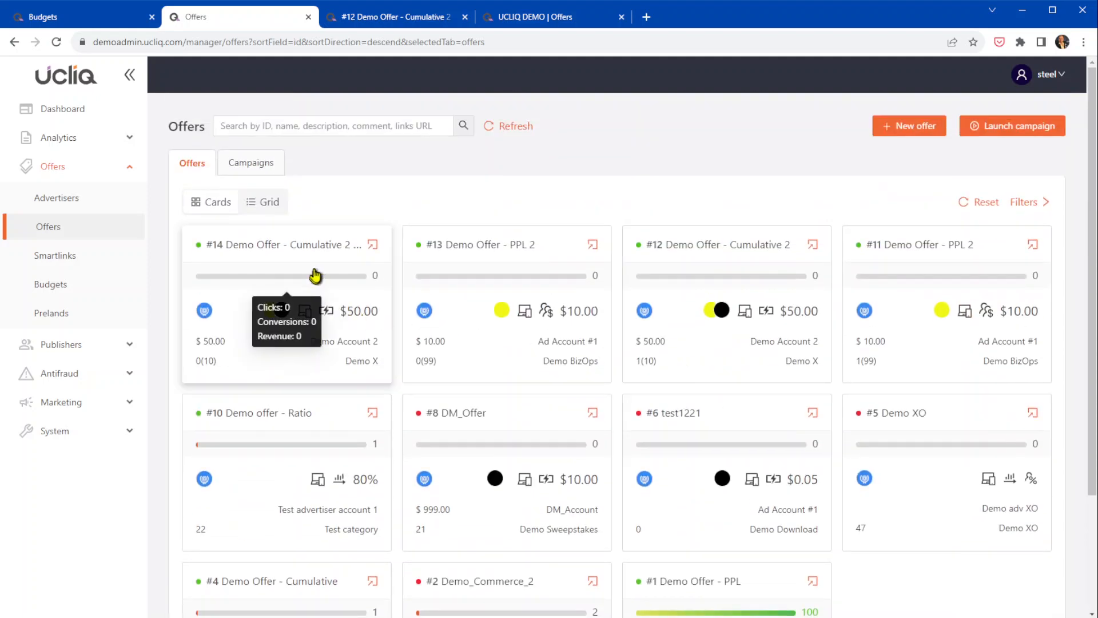
{"action": "mouse_move", "coordinate": [535, 276]}
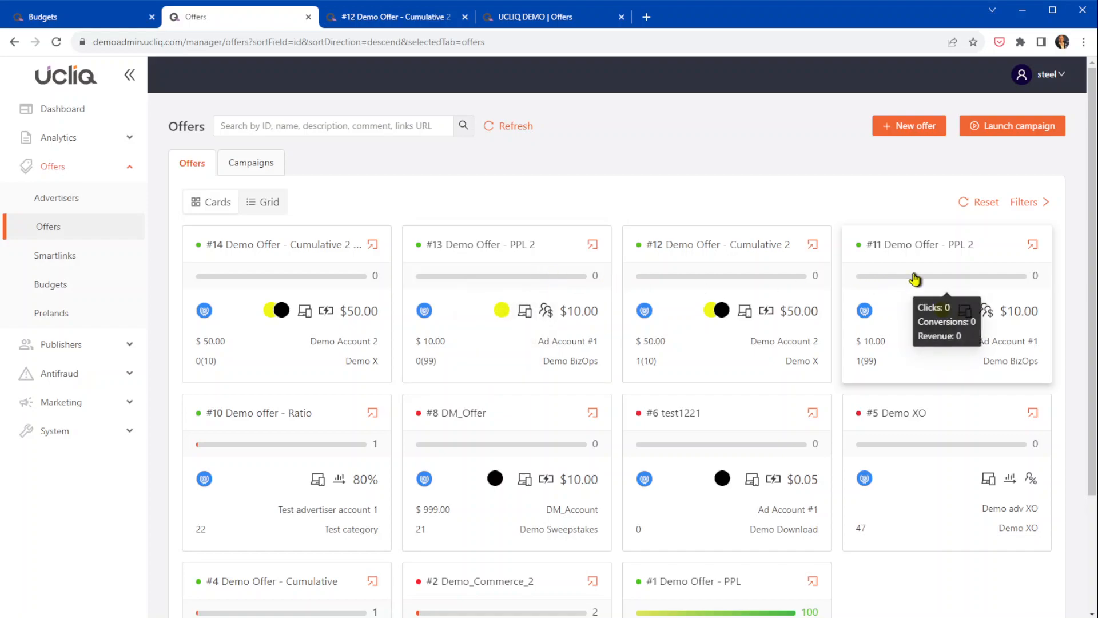
{"action": "left_click", "coordinate": [497, 334]}
Rename offer #13 as Demo Offer - PPL 2-1 in its overview and save the change.
{"action": "left_click", "coordinate": [439, 194]}
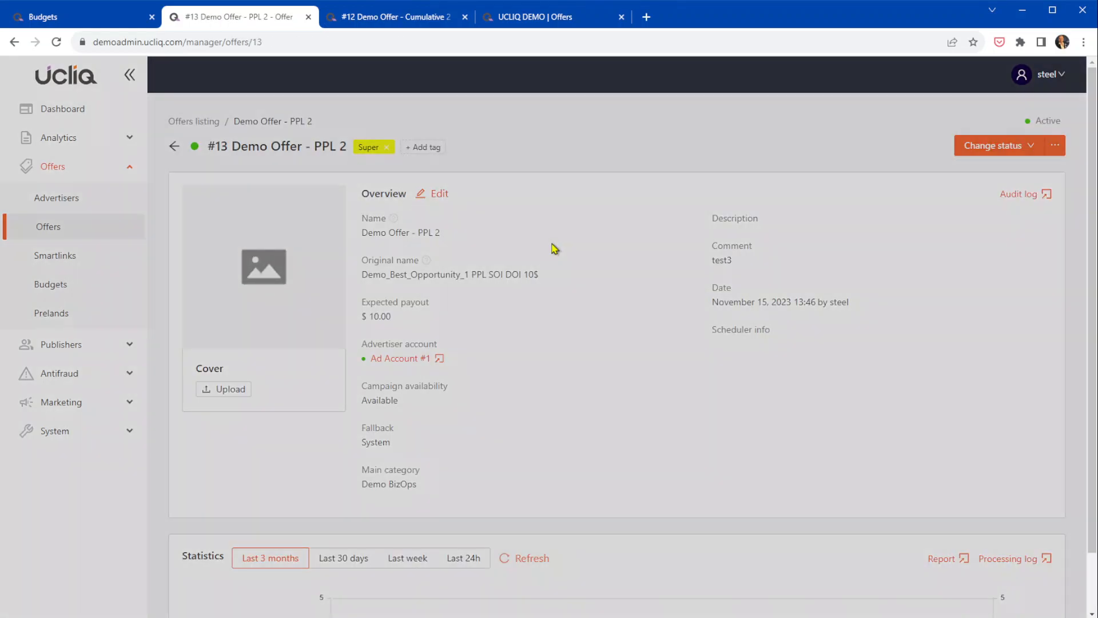
{"action": "left_click", "coordinate": [596, 189]}
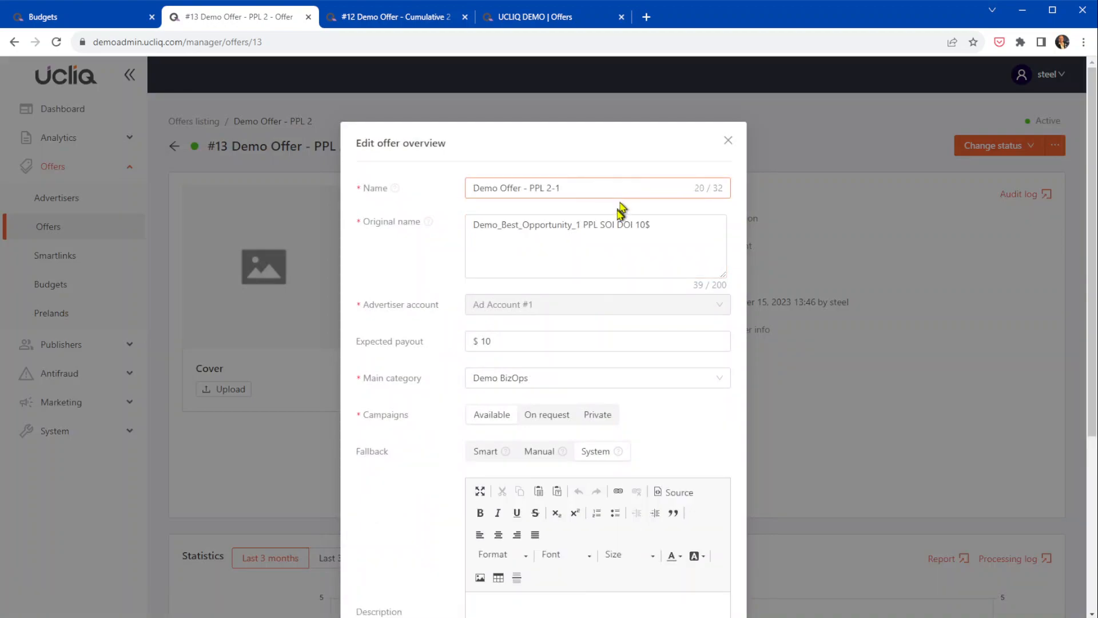
{"action": "scroll", "coordinate": [689, 372], "scroll_direction": "down", "scroll_amount": 5}
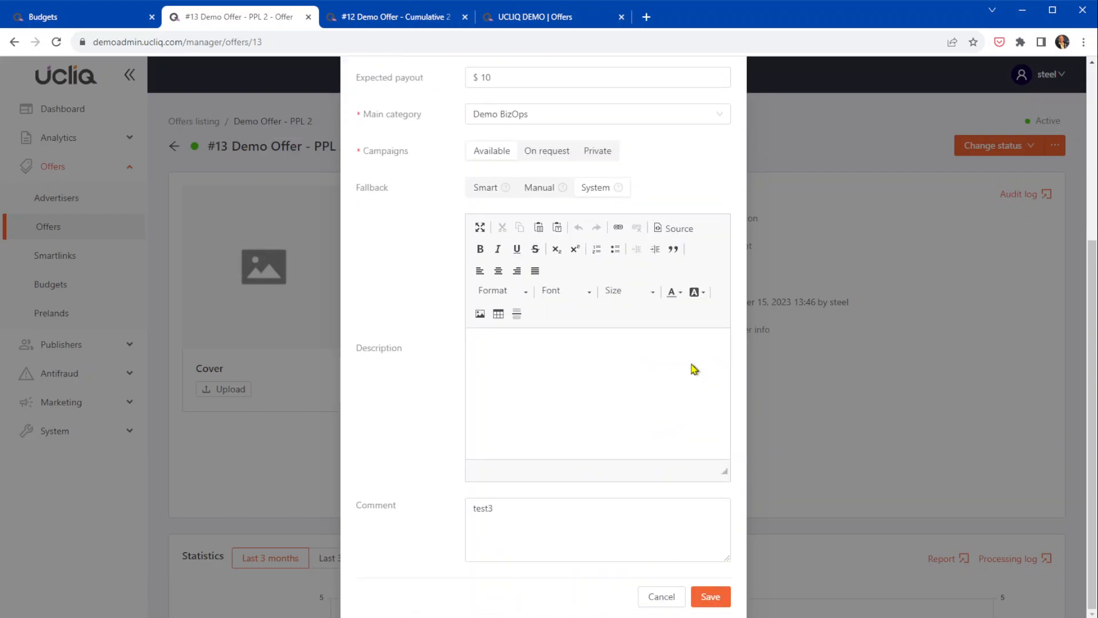
{"action": "scroll", "coordinate": [708, 408], "scroll_direction": "up", "scroll_amount": 5}
{"action": "scroll", "coordinate": [712, 389], "scroll_direction": "down", "scroll_amount": 5}
{"action": "left_click", "coordinate": [708, 596]}
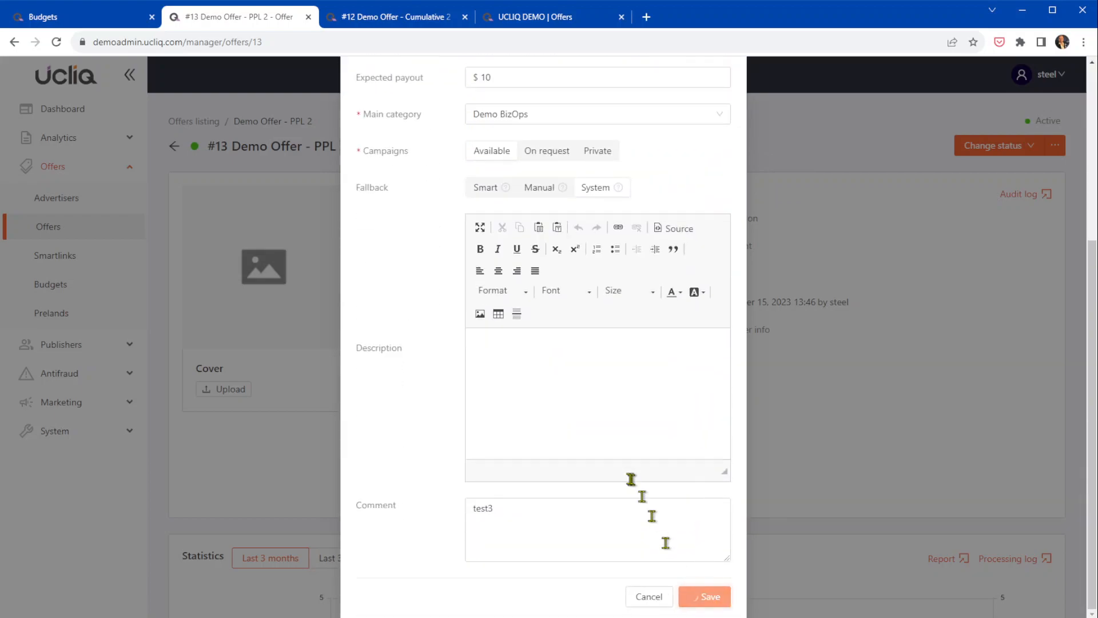
Check the budget assigned to offer #13 and compare it with the PPL 50-2 entry in the budgets list.
{"action": "scroll", "coordinate": [621, 456], "scroll_direction": "down", "scroll_amount": 5}
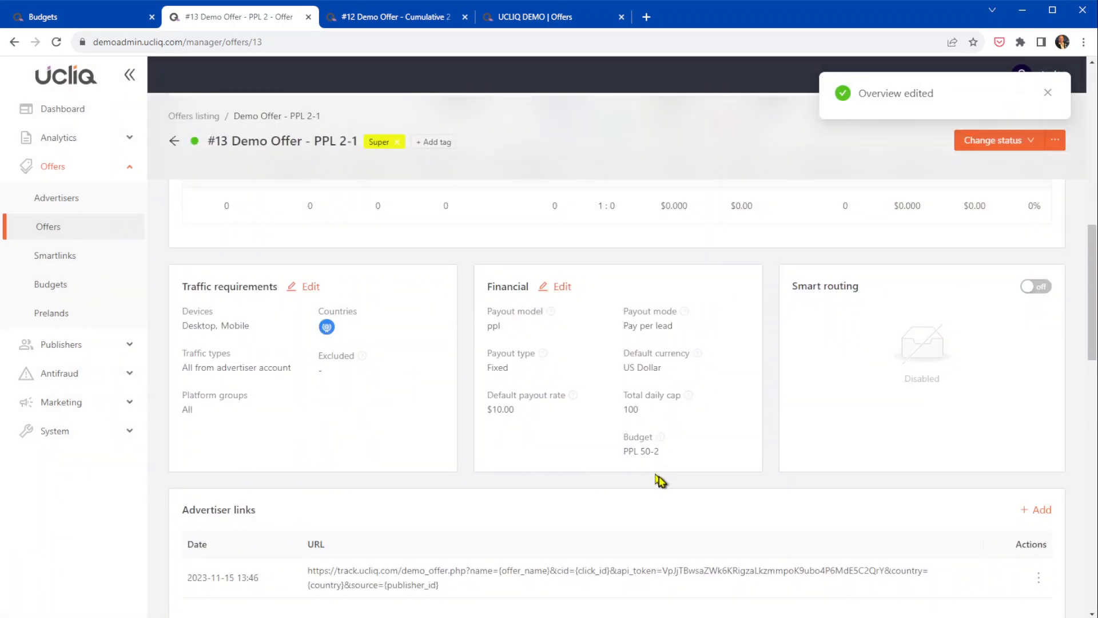
{"action": "left_click", "coordinate": [90, 20]}
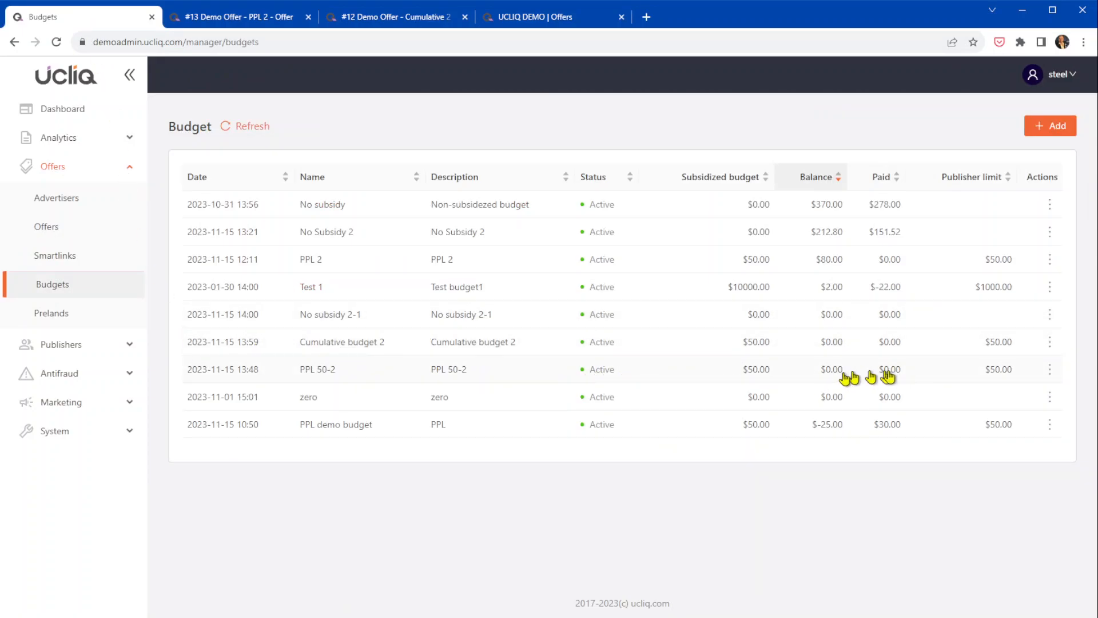
{"action": "left_click", "coordinate": [395, 22]}
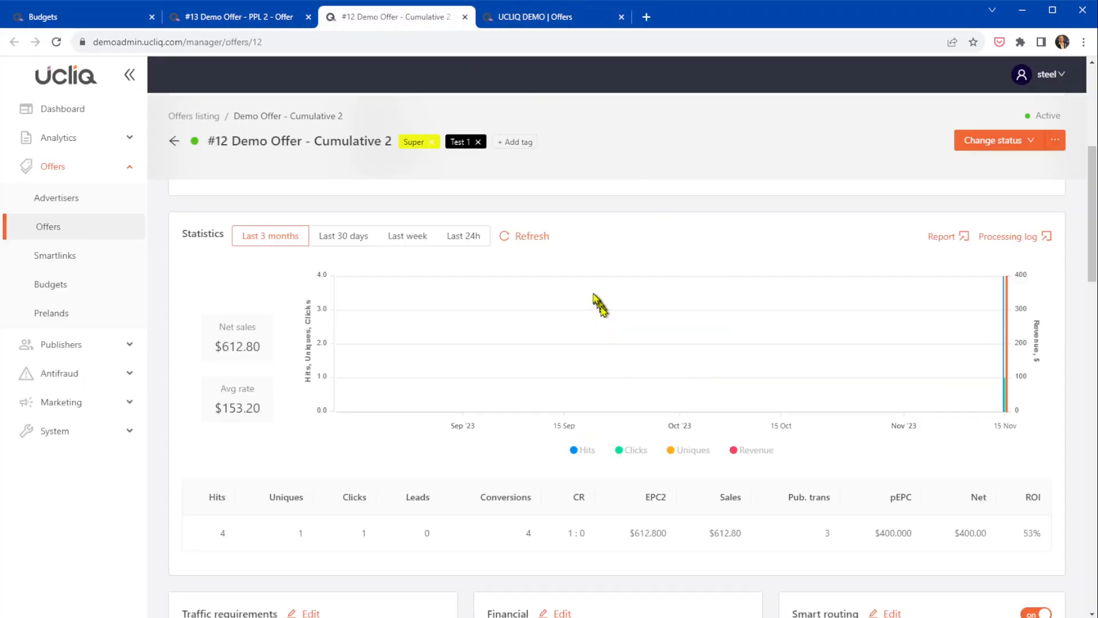
Refresh the publisher's offers list and launch Demo Offer - PPL 2-1 with domain blue2.ucliq.com and traffic type SEO.
{"action": "left_click", "coordinate": [546, 20]}
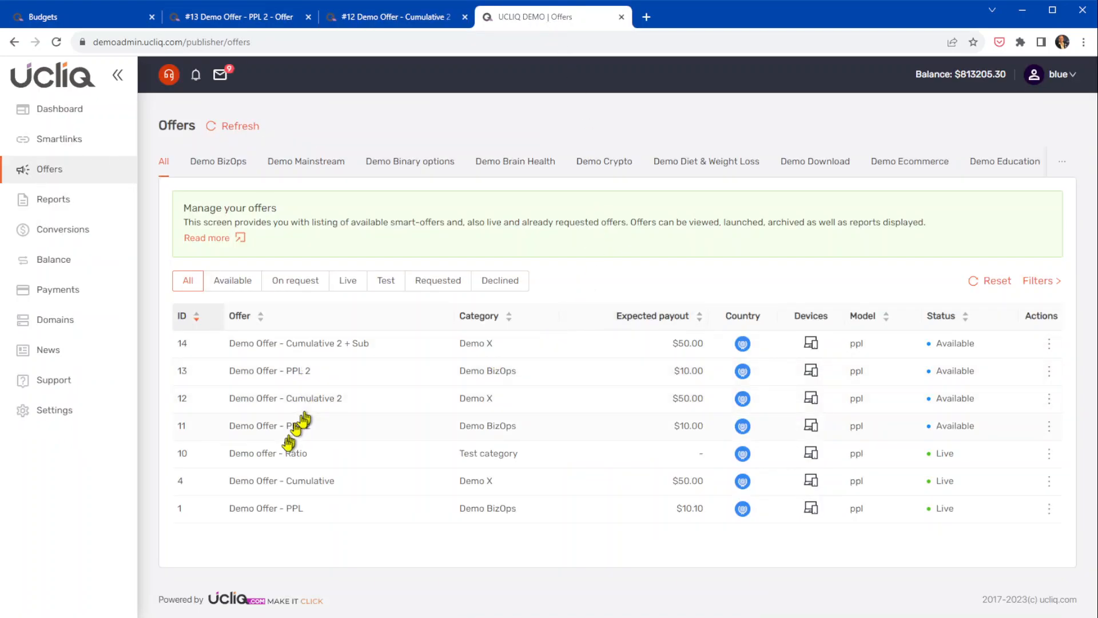
{"action": "left_click", "coordinate": [252, 125]}
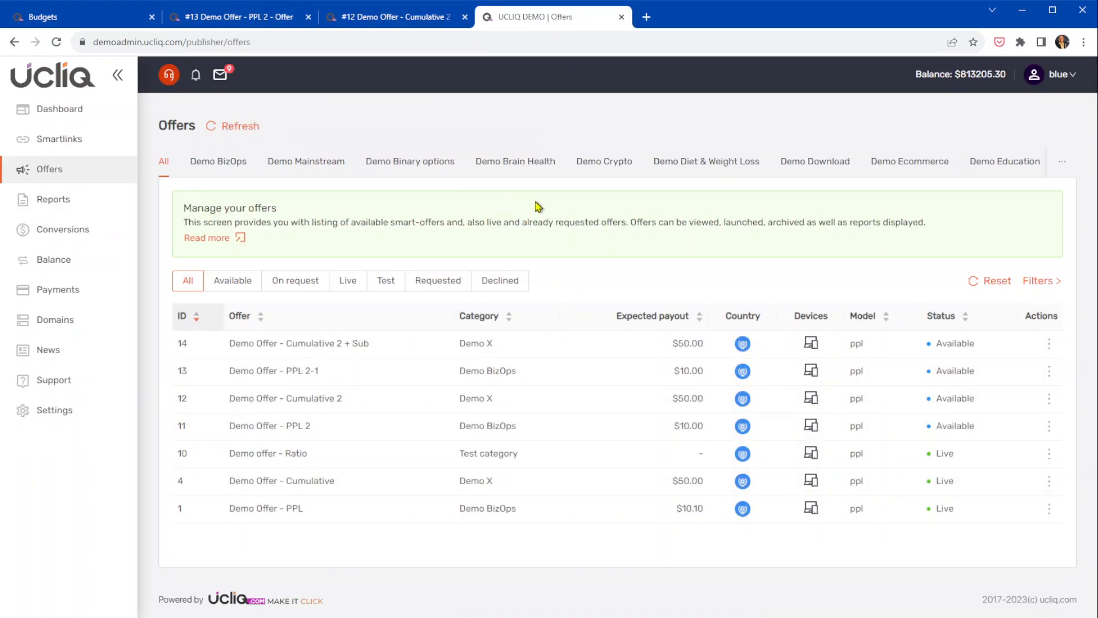
{"action": "left_click", "coordinate": [418, 366]}
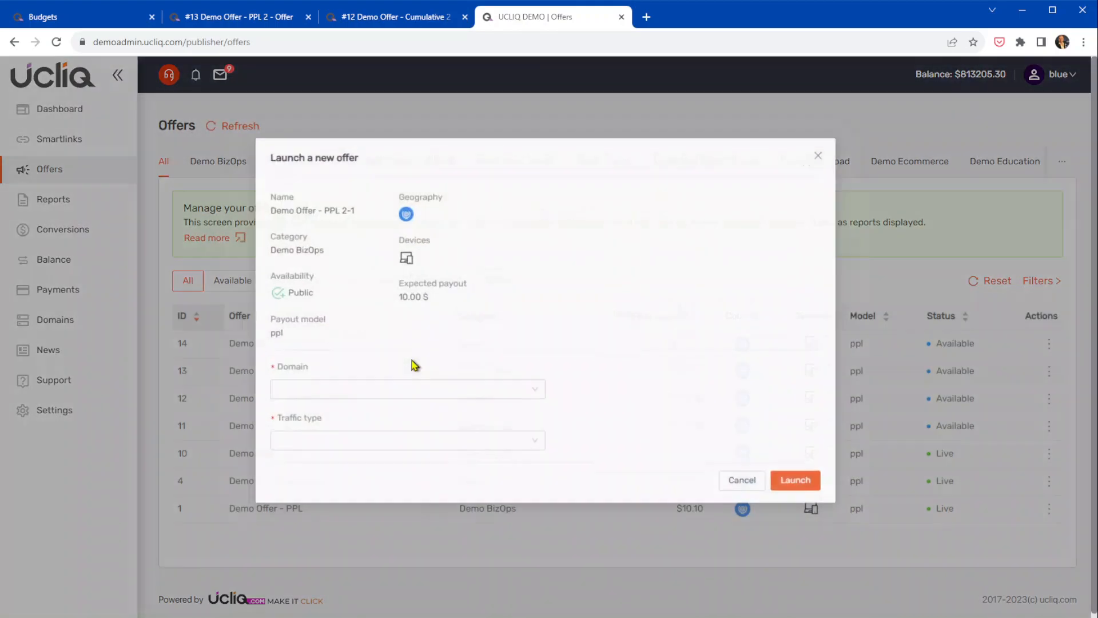
{"action": "left_click", "coordinate": [355, 388]}
{"action": "left_click", "coordinate": [300, 415]}
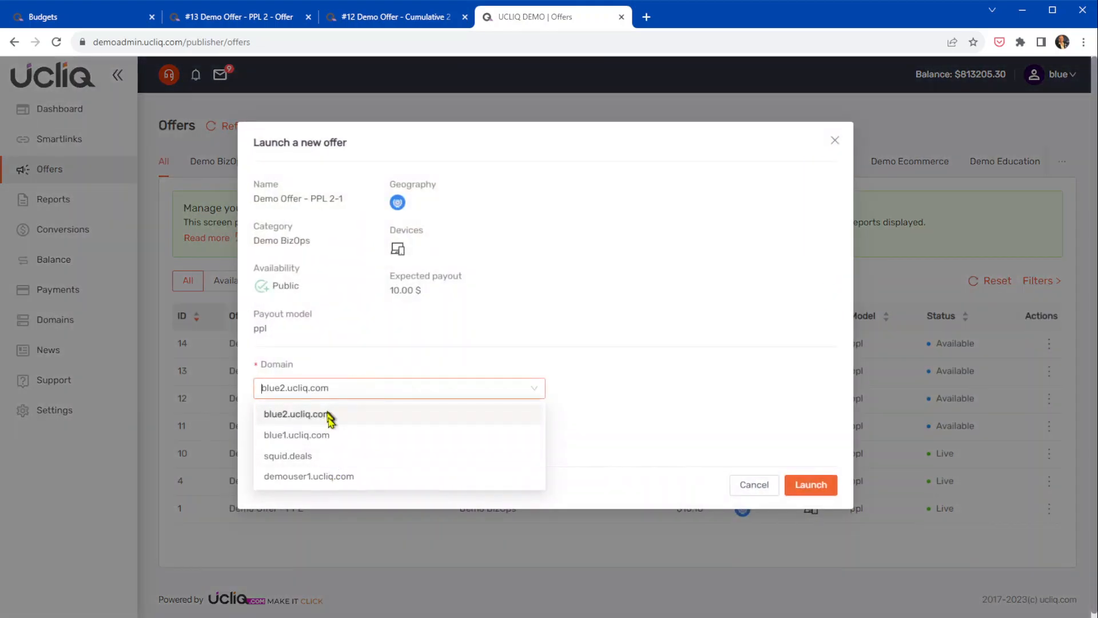
{"action": "left_click", "coordinate": [325, 447]}
{"action": "left_click", "coordinate": [319, 468]}
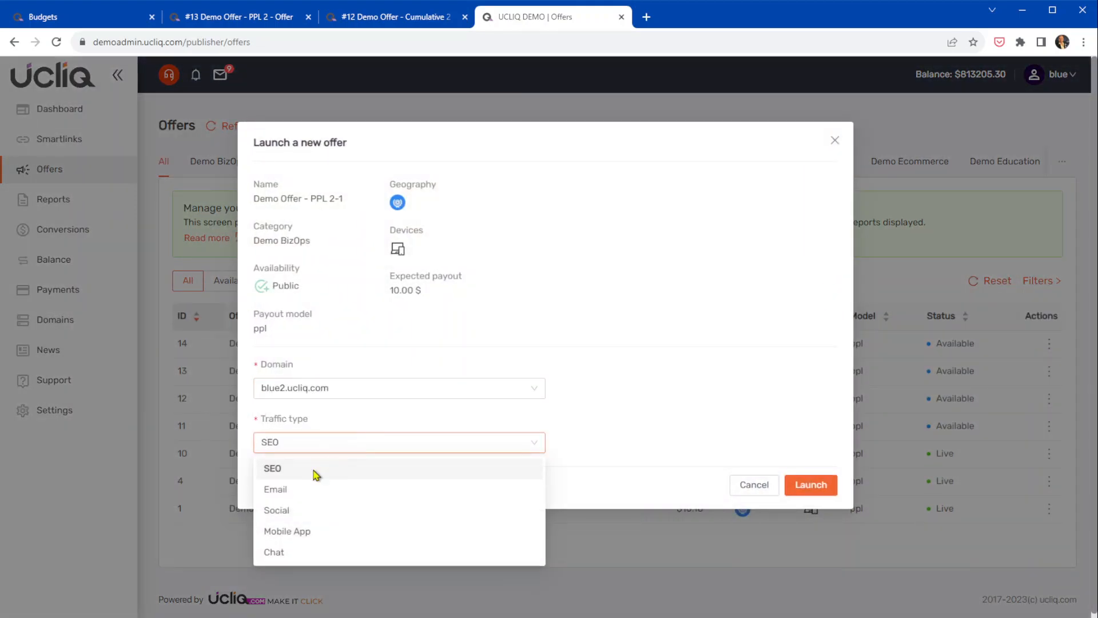
{"action": "left_click", "coordinate": [798, 484]}
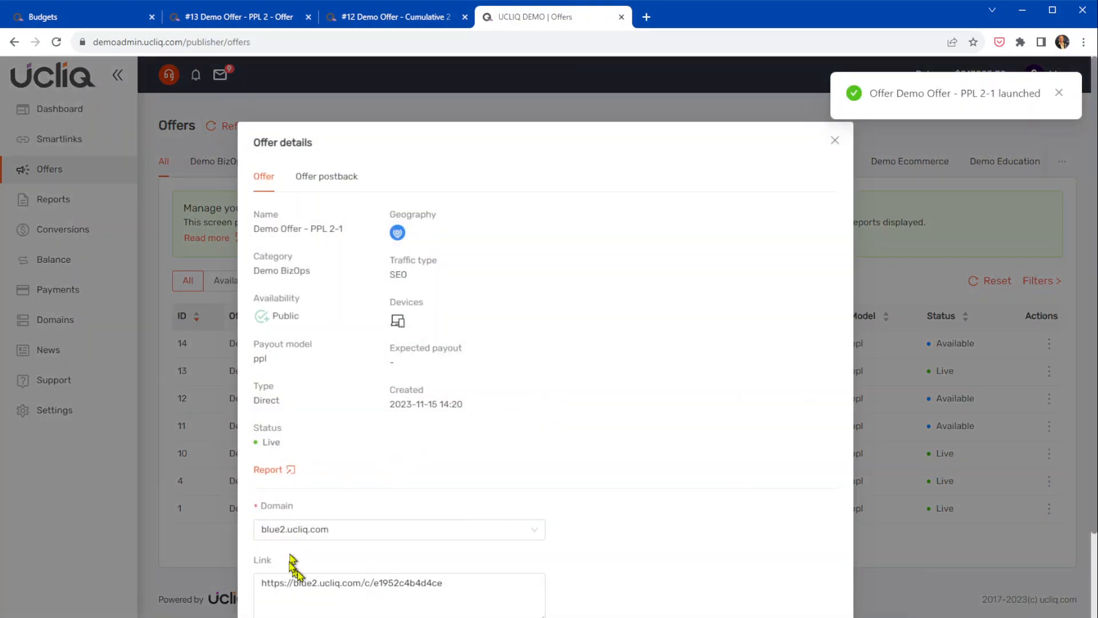
Copy the tracking link of the launched Demo Offer - PPL 2-1 and load it in a new browser tab.
{"action": "scroll", "coordinate": [618, 400], "scroll_direction": "down", "scroll_amount": 3}
{"action": "left_click", "coordinate": [280, 481]}
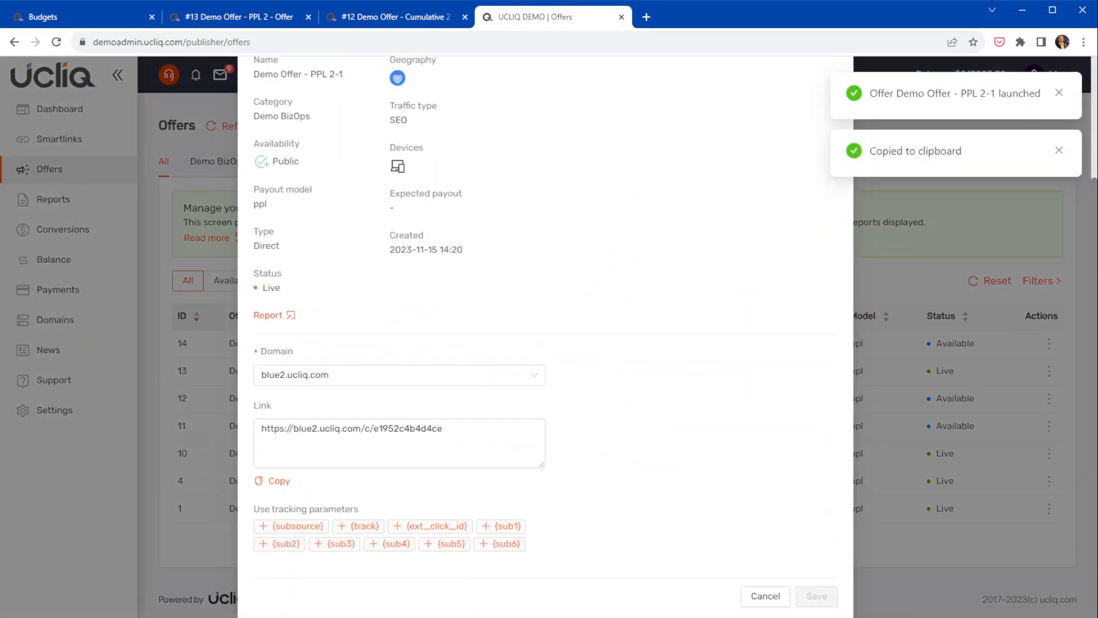
{"action": "left_click", "coordinate": [646, 16]}
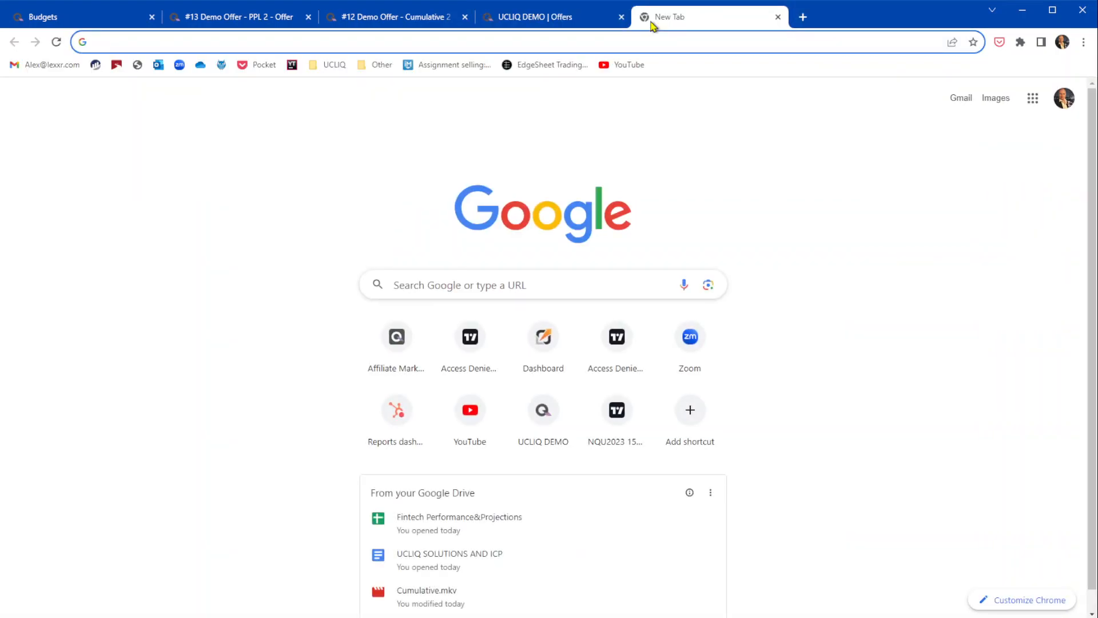
{"action": "key", "text": "ctrl+v"}
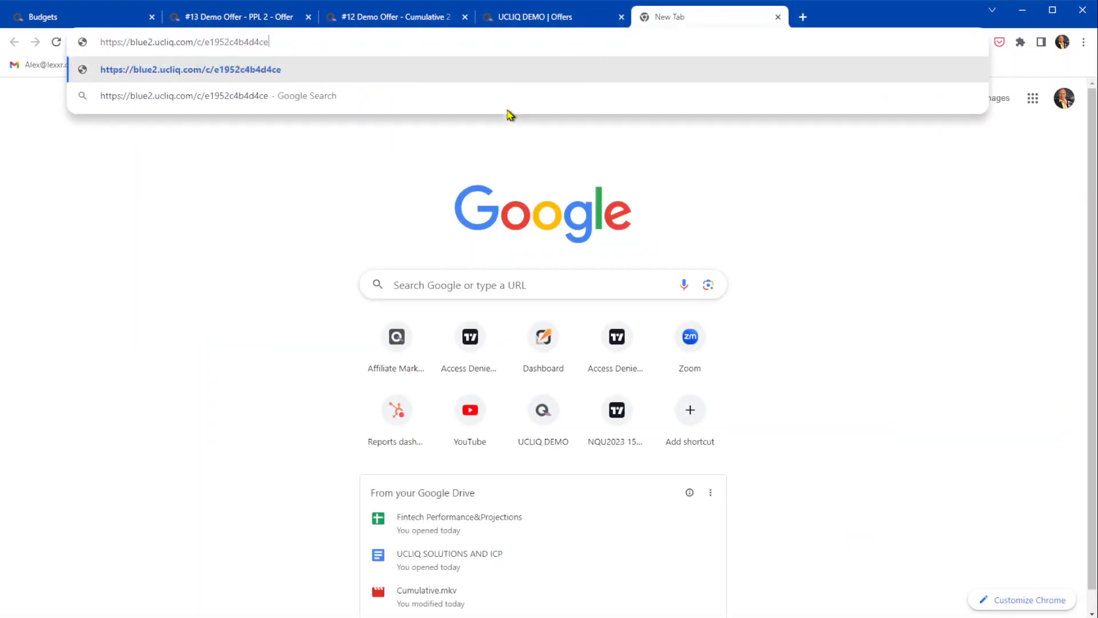
{"action": "key", "text": "Return"}
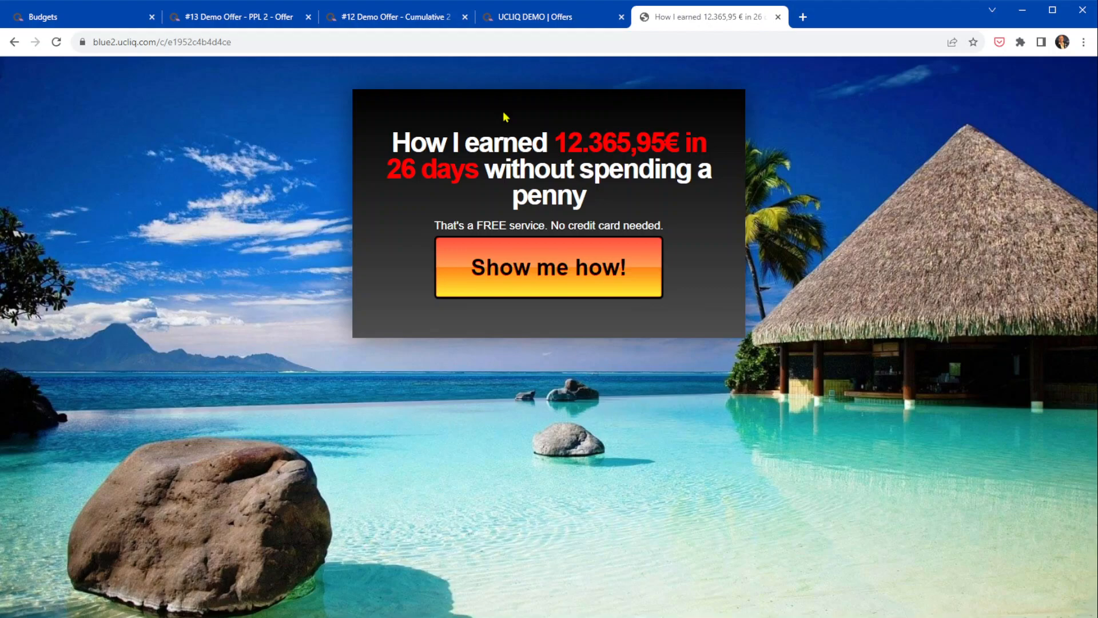
Continue from the landing page to the demo sale page and submit a conversion with amount 0.
{"action": "left_click", "coordinate": [579, 282]}
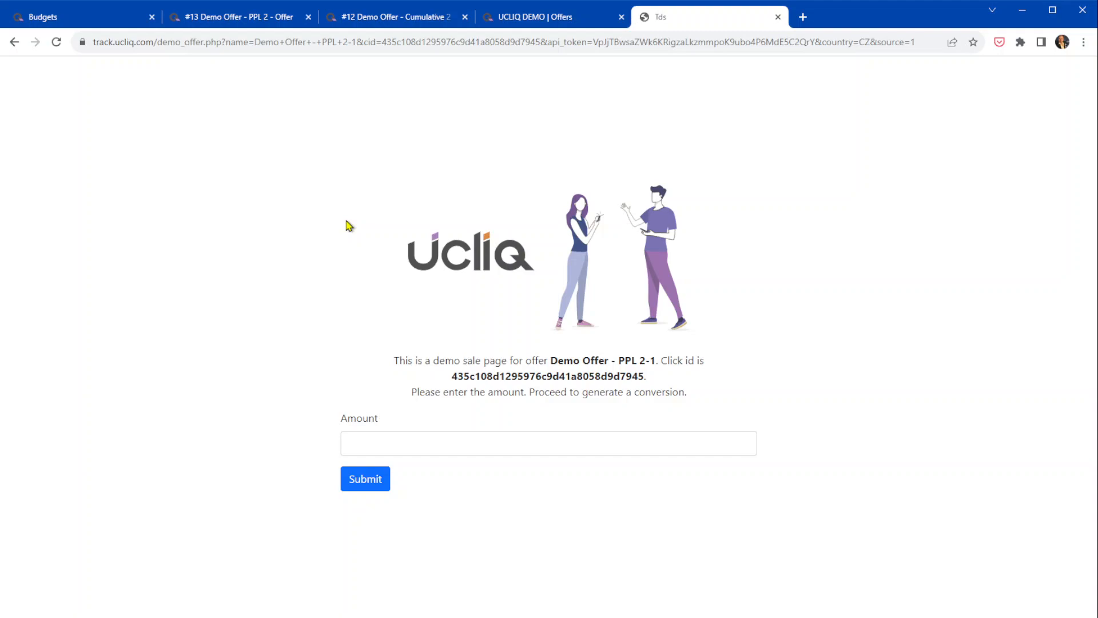
{"action": "left_click", "coordinate": [499, 442]}
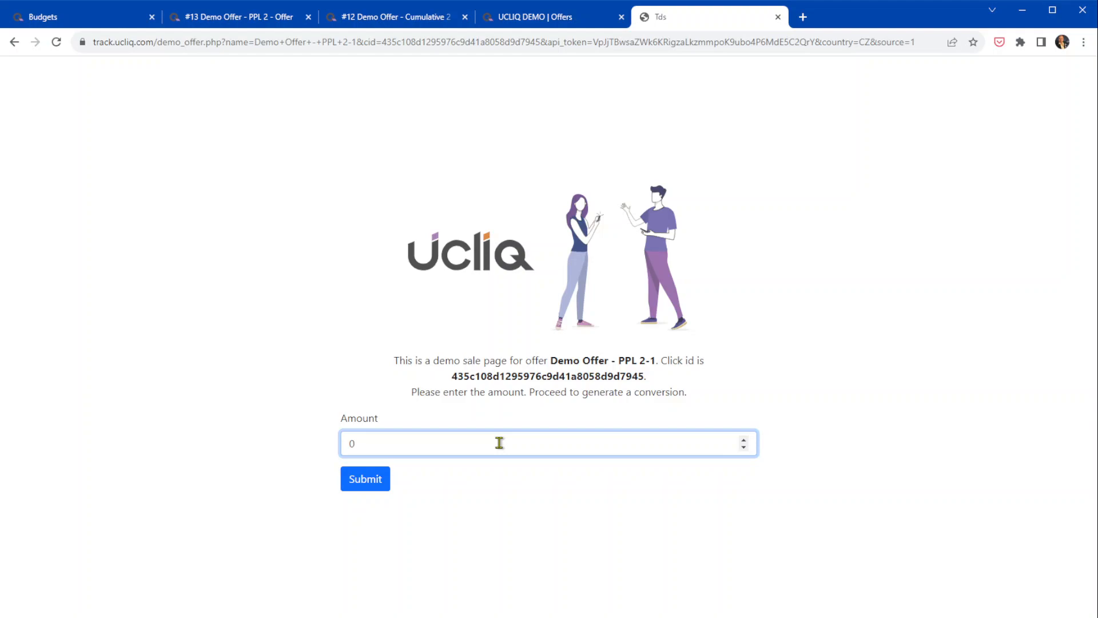
{"action": "left_click", "coordinate": [373, 479]}
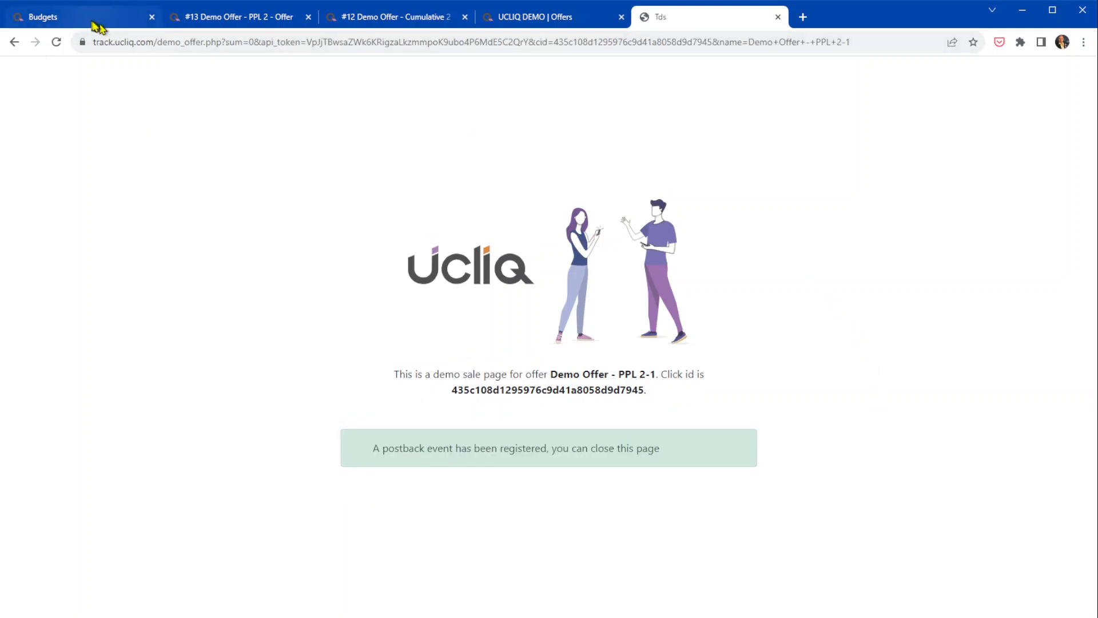
Open the processing log in the admin analytics and refresh its transaction list.
{"action": "left_click", "coordinate": [272, 22]}
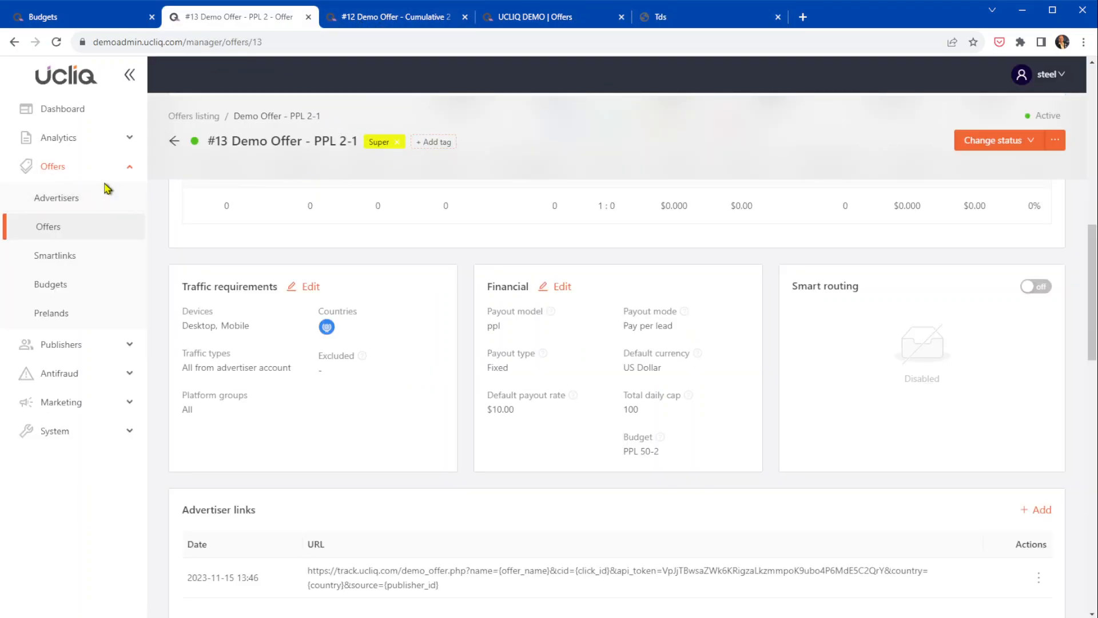
{"action": "left_click", "coordinate": [55, 138]}
{"action": "left_click", "coordinate": [70, 199]}
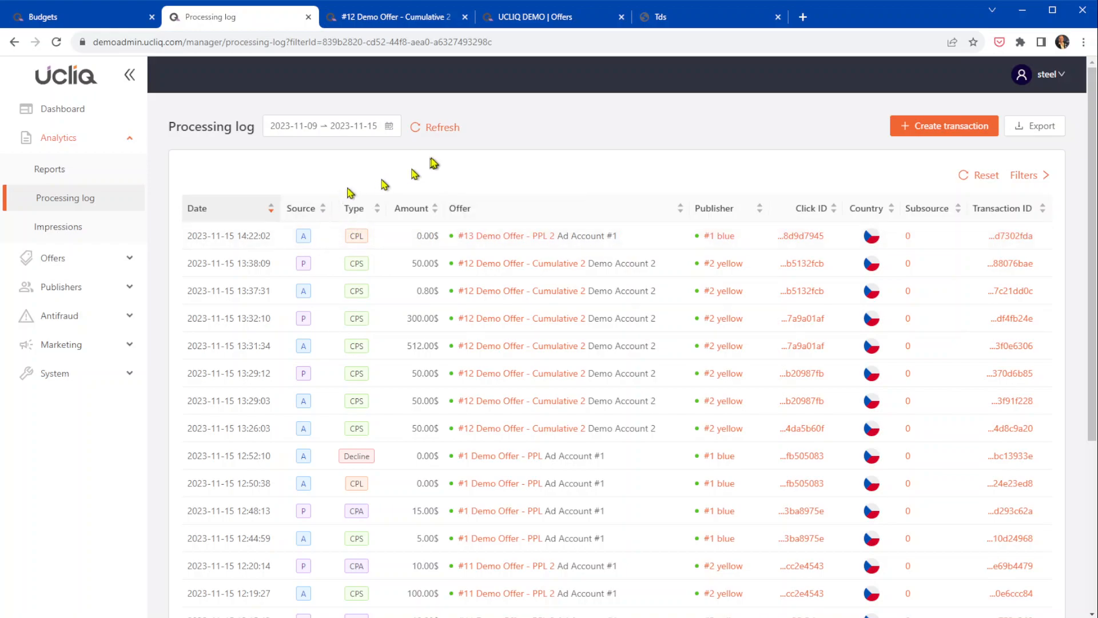
{"action": "left_click", "coordinate": [437, 132]}
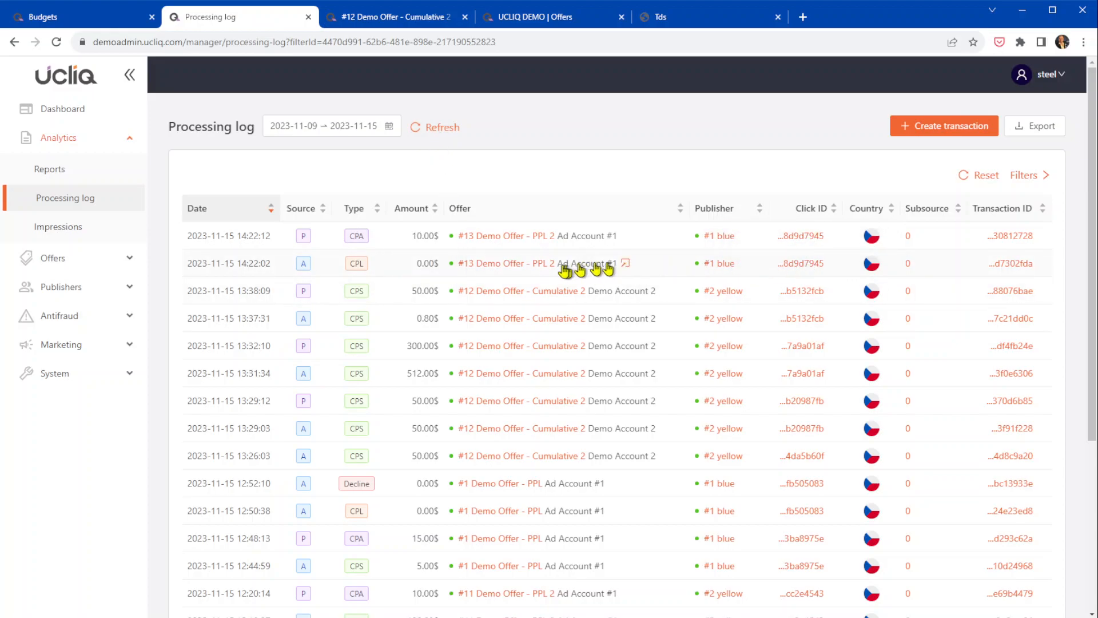
Inspect the conversion details of the advertiser CPL and publisher CPA transactions for offer #13 in the processing log.
{"action": "left_click", "coordinate": [626, 265]}
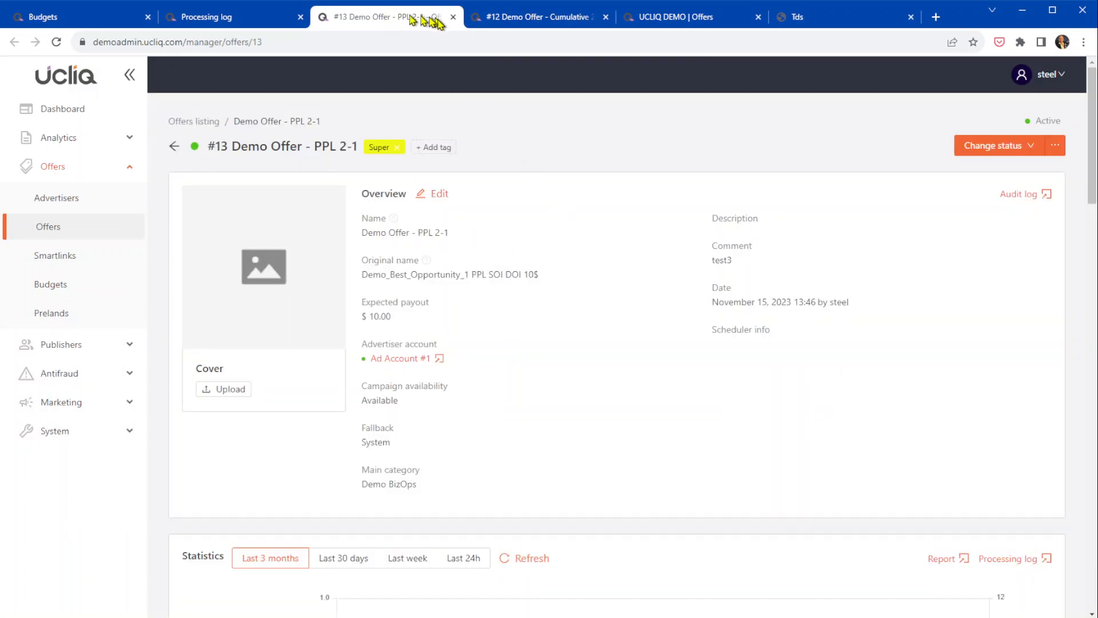
{"action": "left_click", "coordinate": [453, 16]}
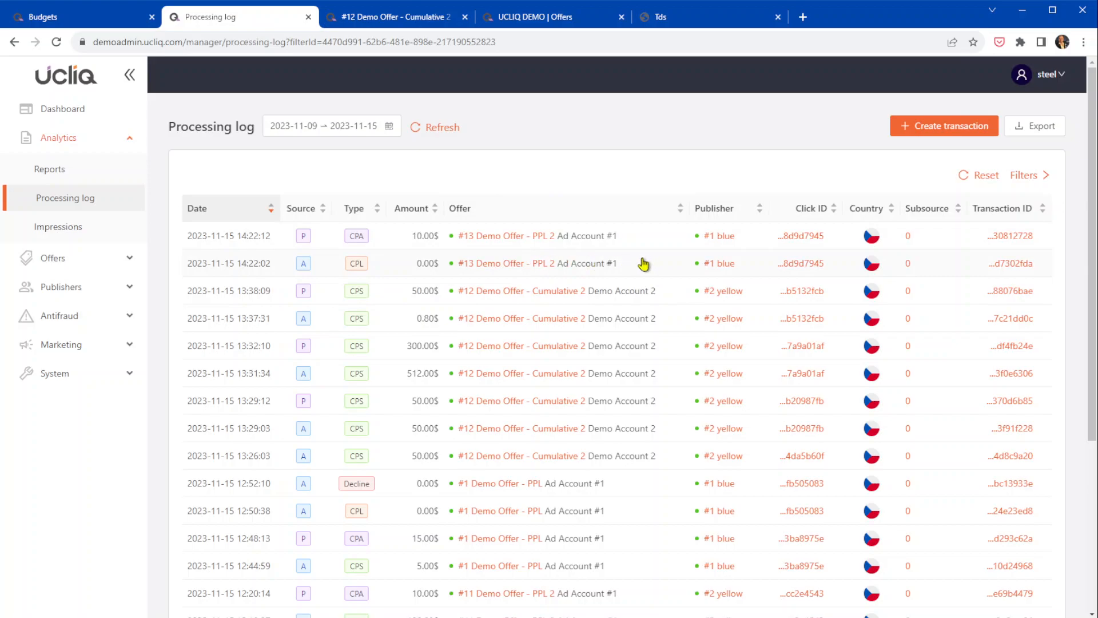
{"action": "left_click", "coordinate": [521, 266]}
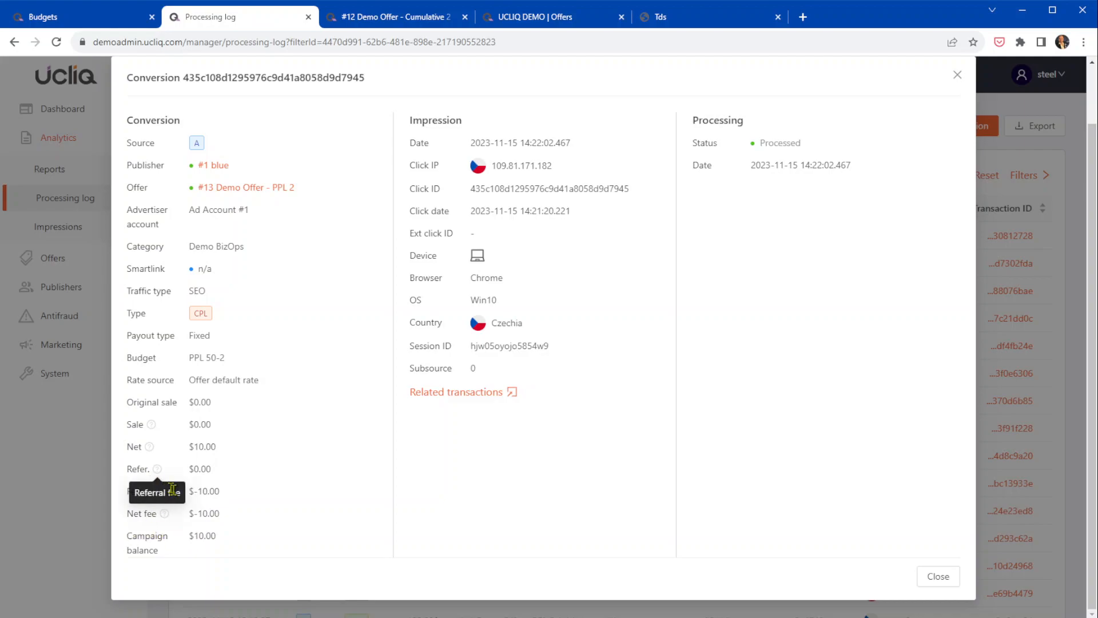
{"action": "left_click_drag", "start_coordinate": [159, 450], "coordinate": [213, 449]}
{"action": "left_click", "coordinate": [213, 449]}
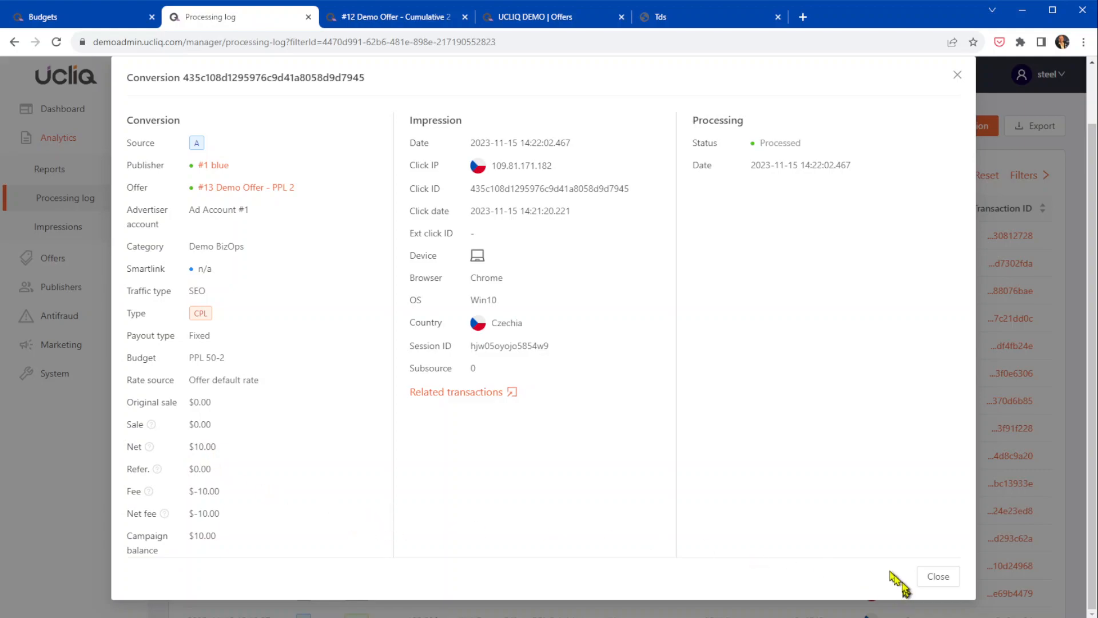
{"action": "left_click", "coordinate": [938, 576]}
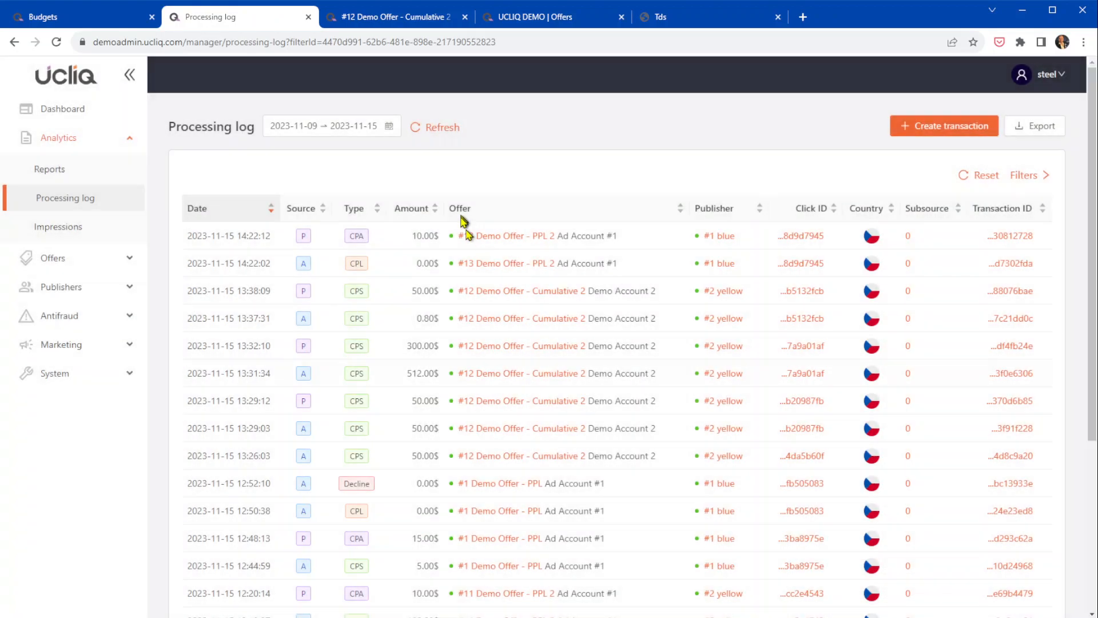
{"action": "left_click", "coordinate": [391, 239]}
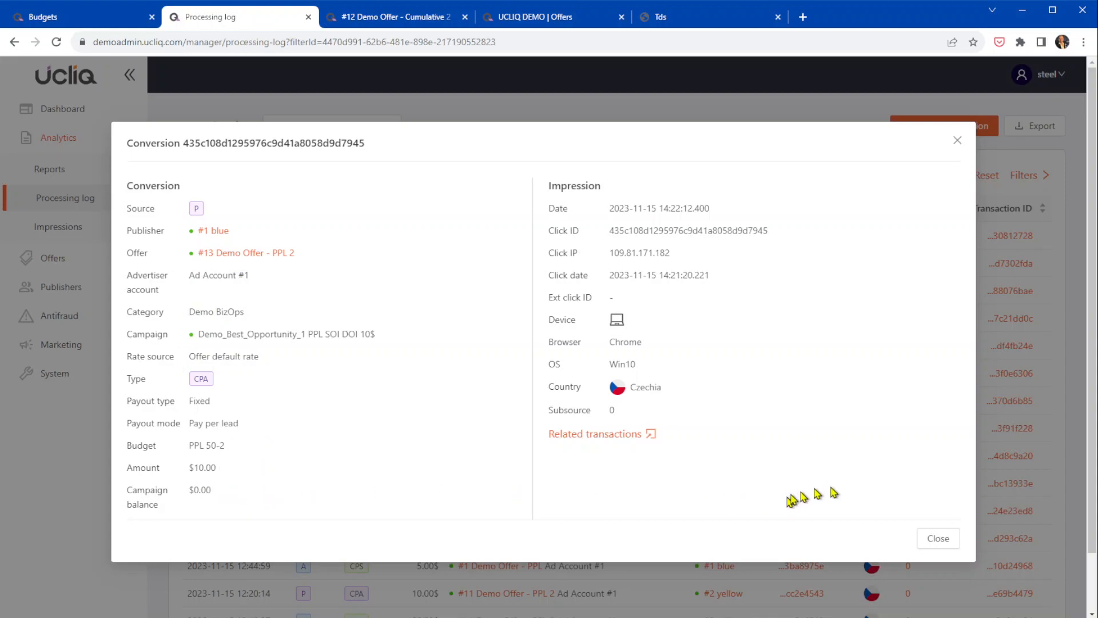
{"action": "left_click", "coordinate": [926, 539]}
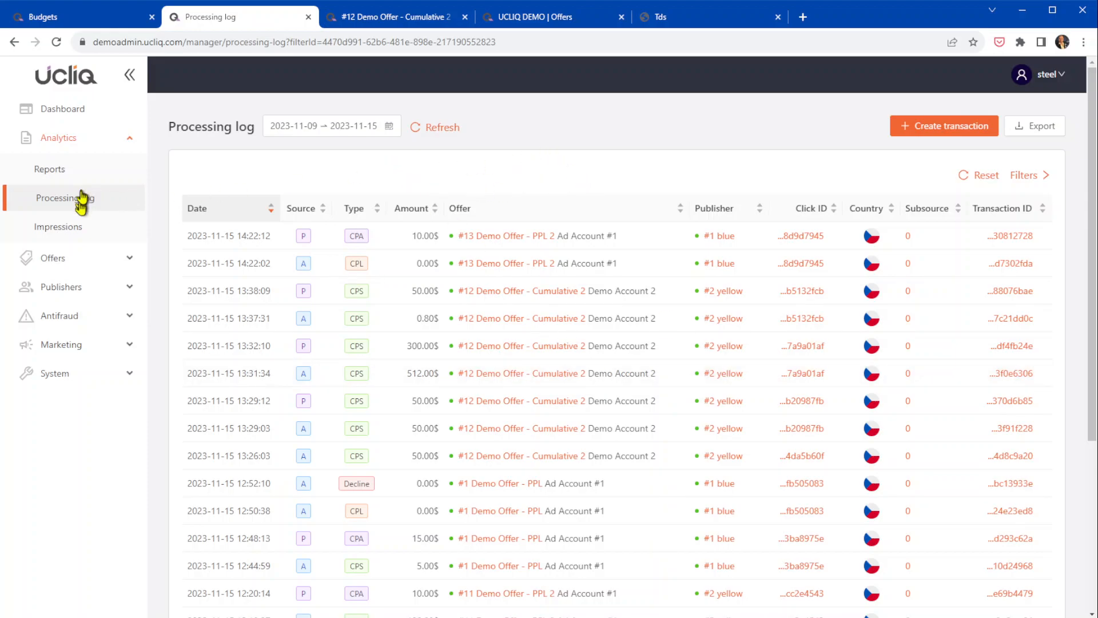
Refresh the budgets list and check the balance of the PPL 50-2 budget.
{"action": "left_click", "coordinate": [106, 16]}
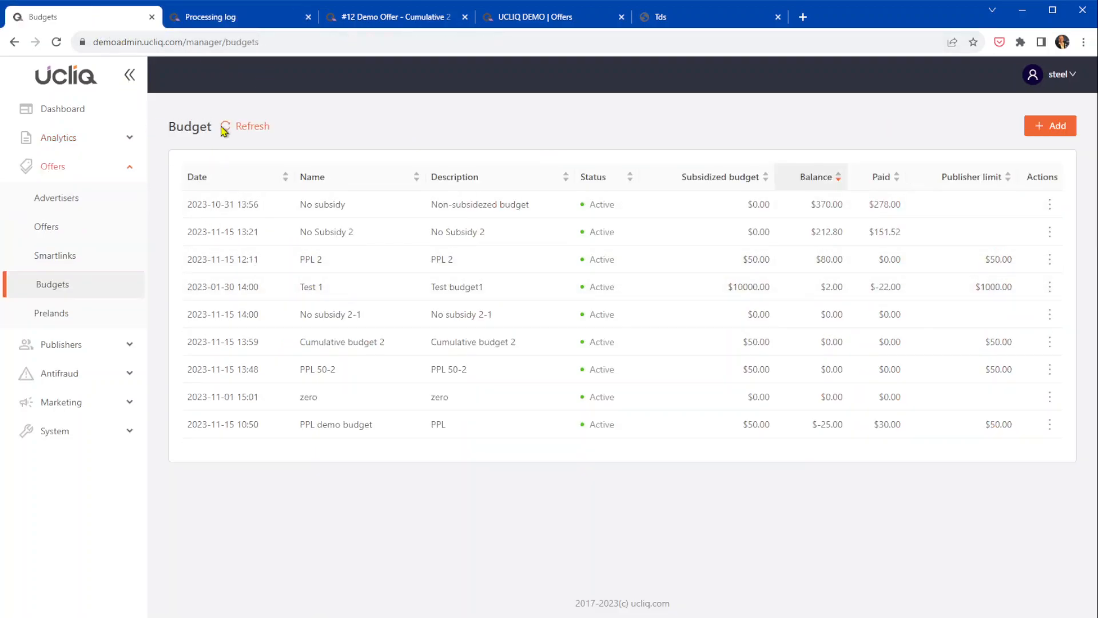
{"action": "left_click", "coordinate": [248, 127]}
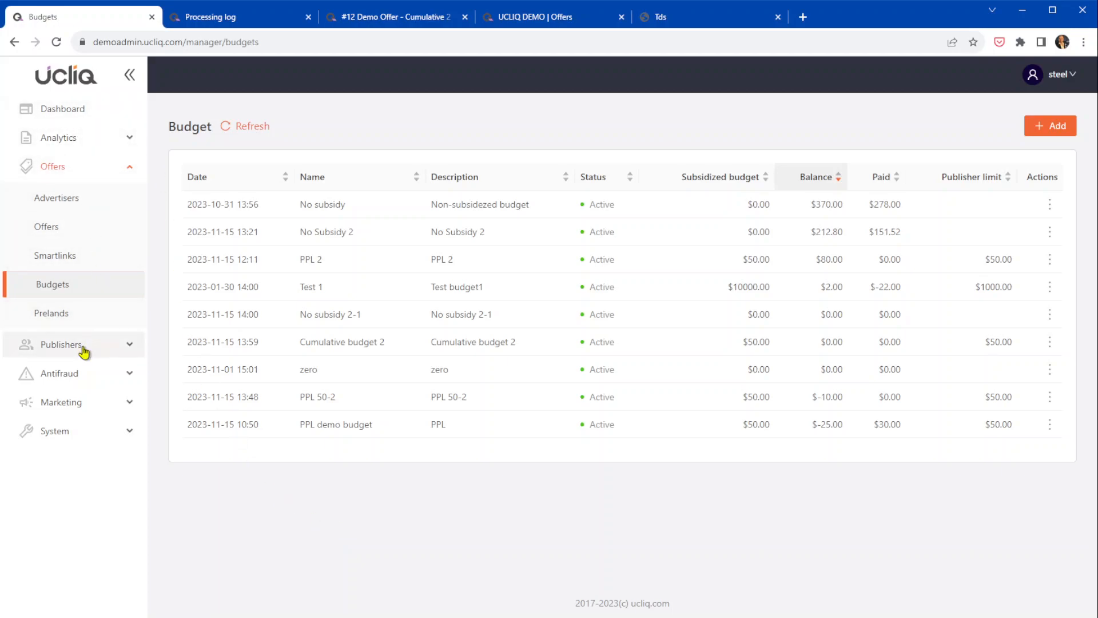
Open the profile of publisher #1 blue and examine its Finance section.
{"action": "left_click", "coordinate": [87, 346]}
{"action": "left_click", "coordinate": [64, 229]}
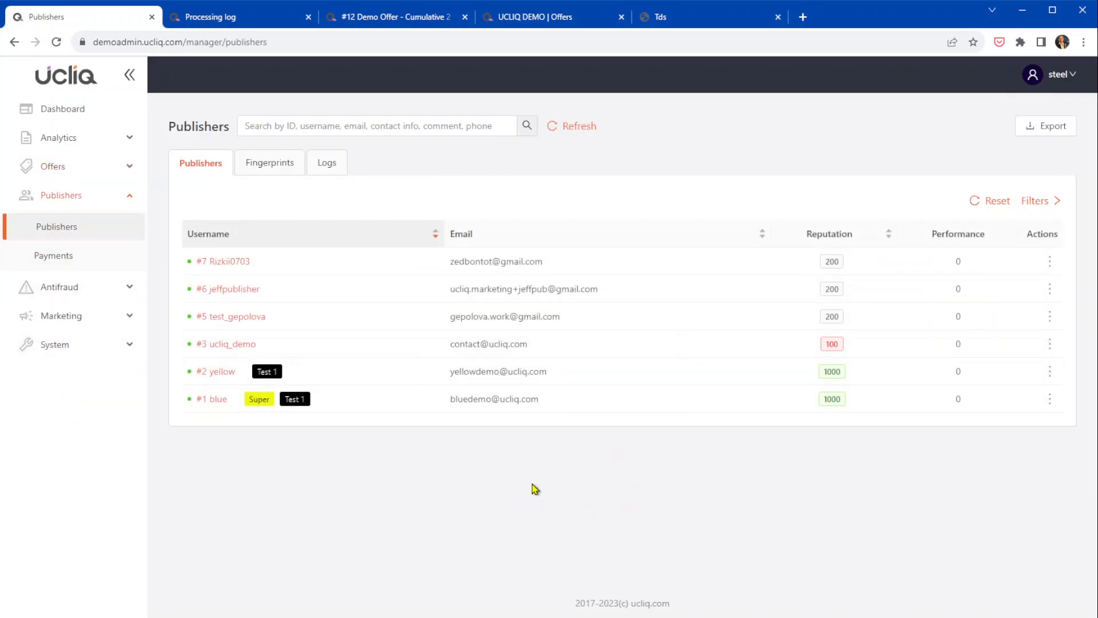
{"action": "left_click", "coordinate": [595, 398]}
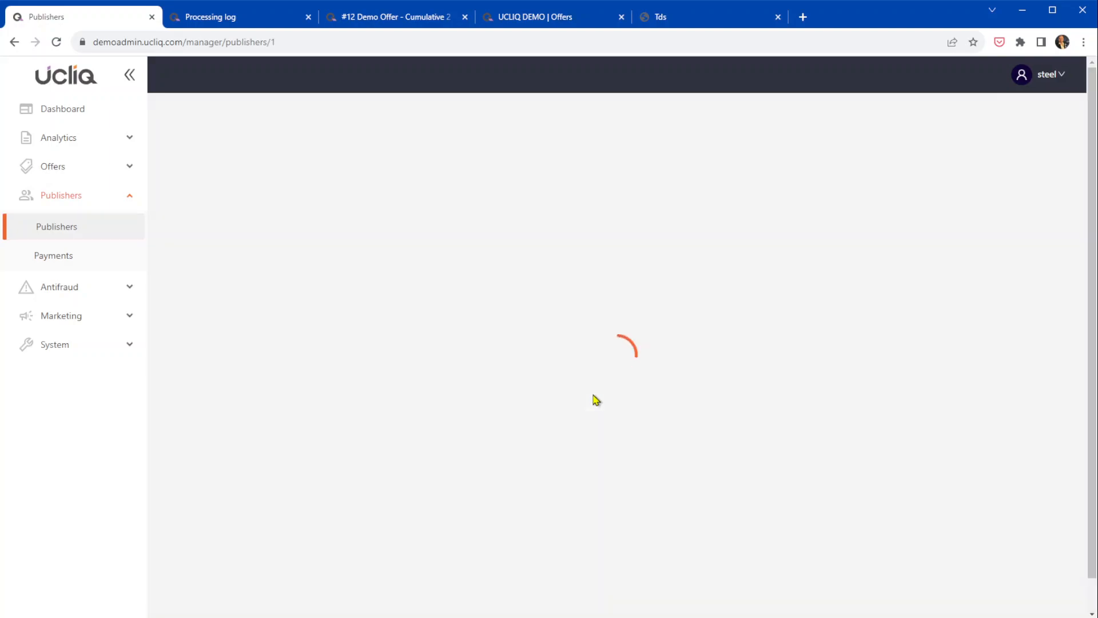
{"action": "scroll", "coordinate": [532, 316], "scroll_direction": "down", "scroll_amount": 10}
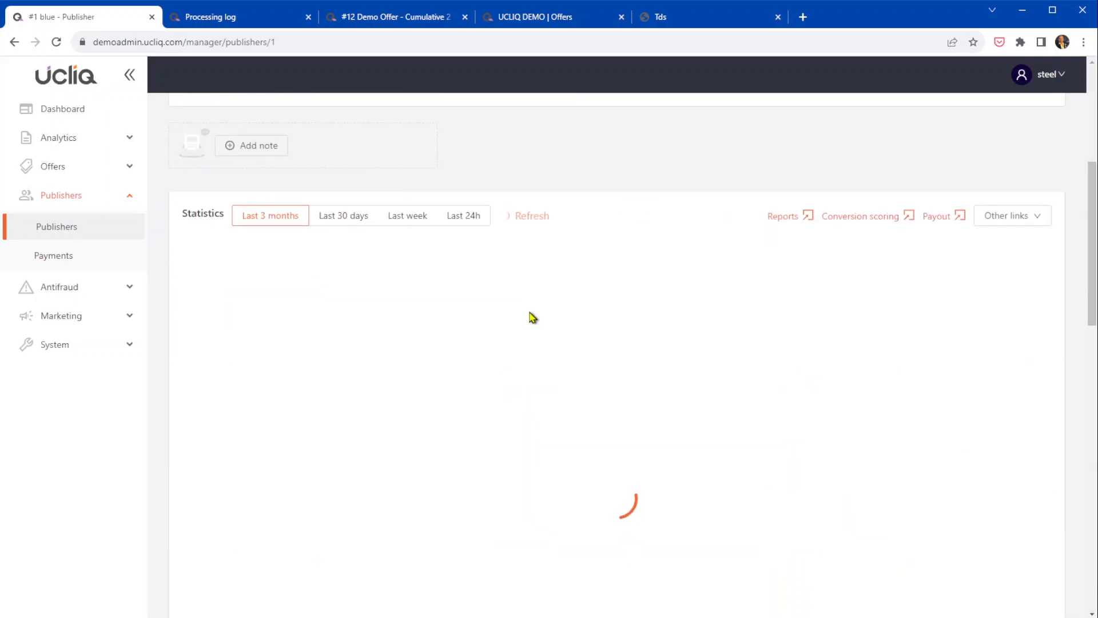
{"action": "scroll", "coordinate": [532, 316], "scroll_direction": "up", "scroll_amount": 5}
{"action": "scroll", "coordinate": [518, 318], "scroll_direction": "down", "scroll_amount": 5}
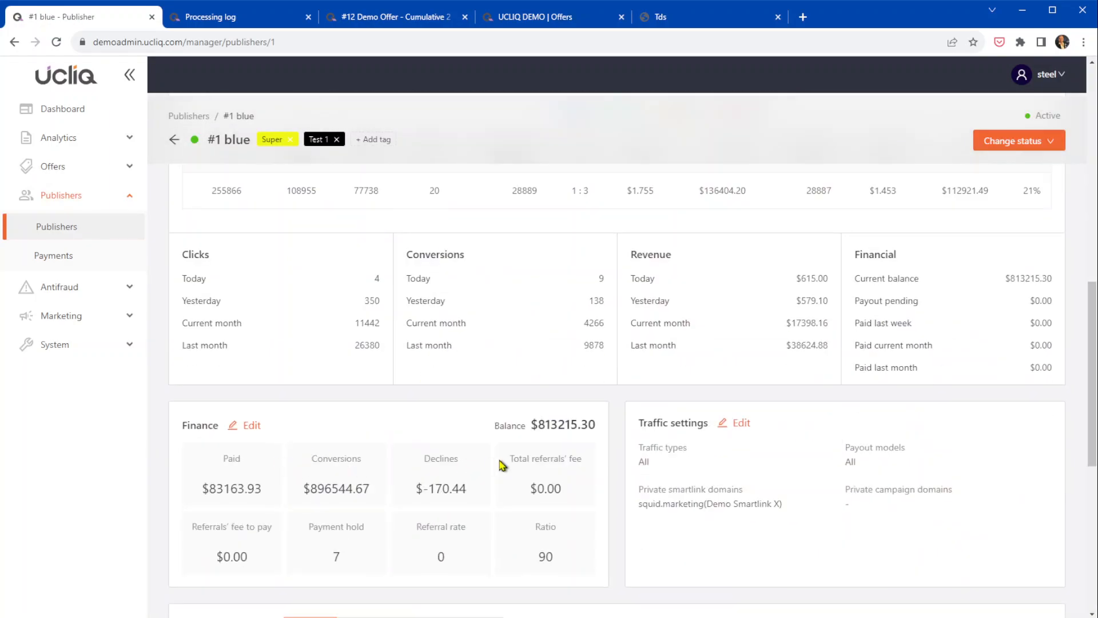
{"action": "scroll", "coordinate": [503, 461], "scroll_direction": "down", "scroll_amount": 6}
{"action": "scroll", "coordinate": [521, 401], "scroll_direction": "up", "scroll_amount": 5}
Examine the default and custom ratio options in the publisher's finance settings and leave without saving.
{"action": "left_click", "coordinate": [245, 424]}
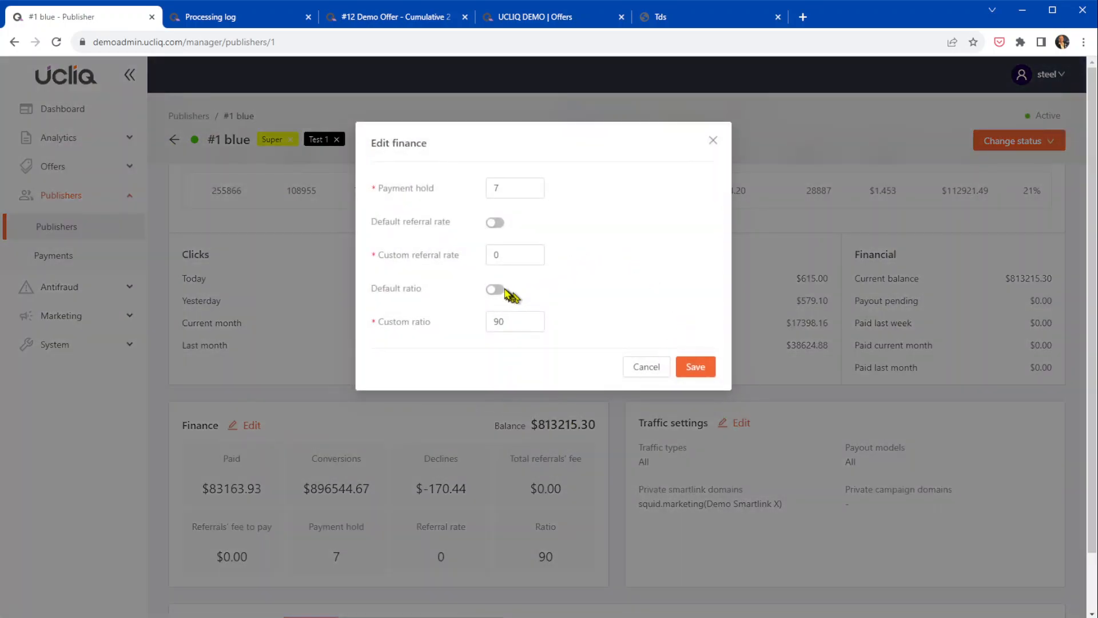
{"action": "left_click", "coordinate": [497, 289]}
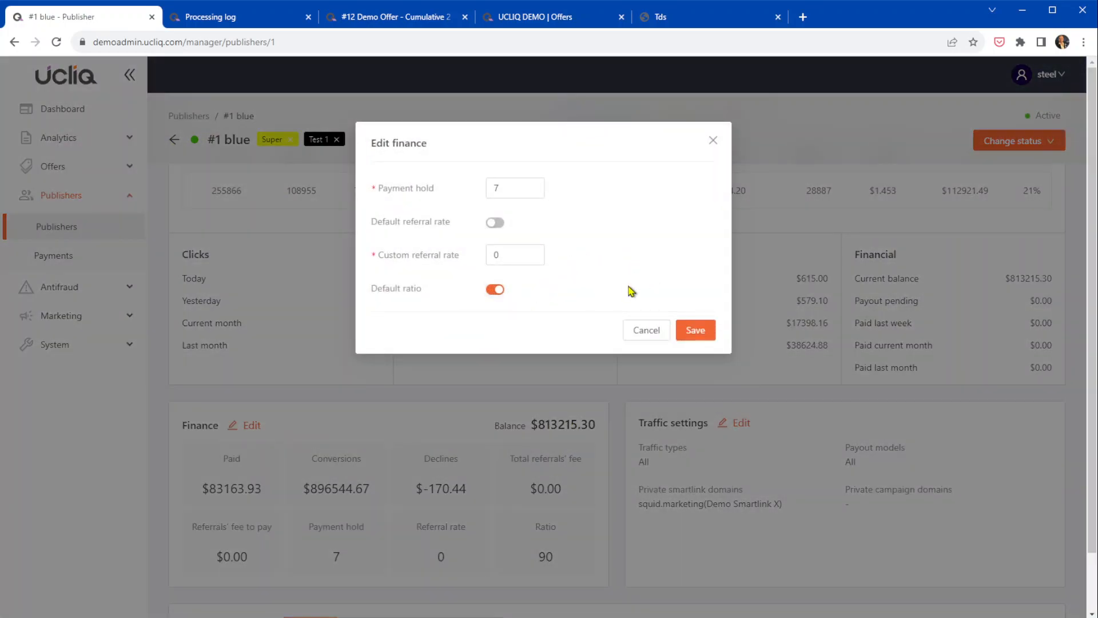
{"action": "left_click", "coordinate": [495, 289]}
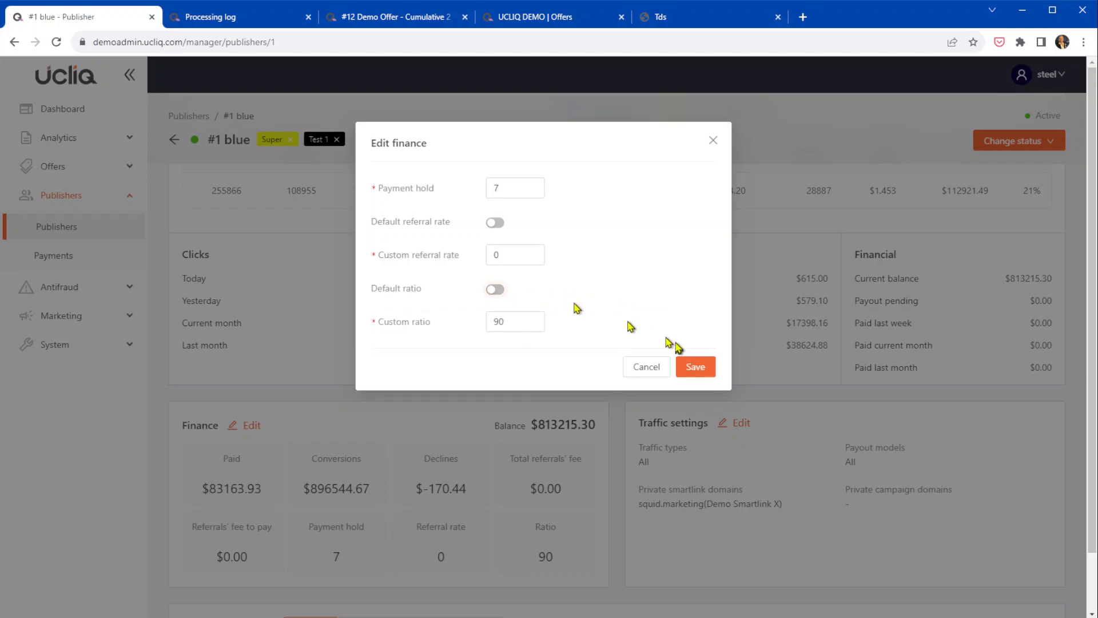
{"action": "left_click", "coordinate": [661, 373]}
Check the default rates under Rates & Payments in the system settings.
{"action": "left_click", "coordinate": [72, 348]}
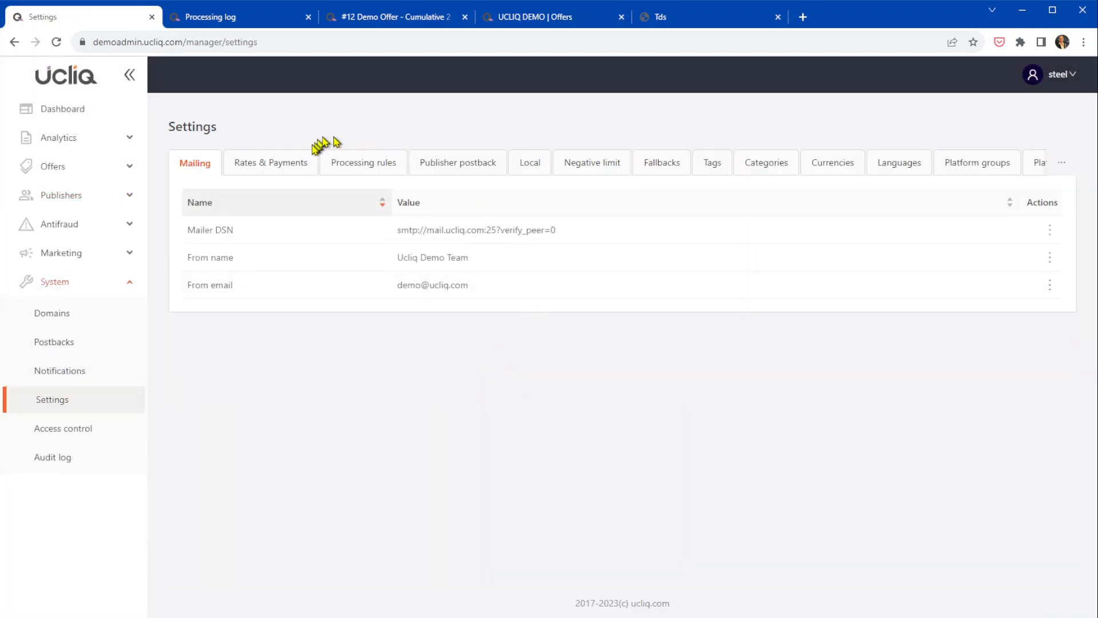
{"action": "left_click", "coordinate": [297, 165]}
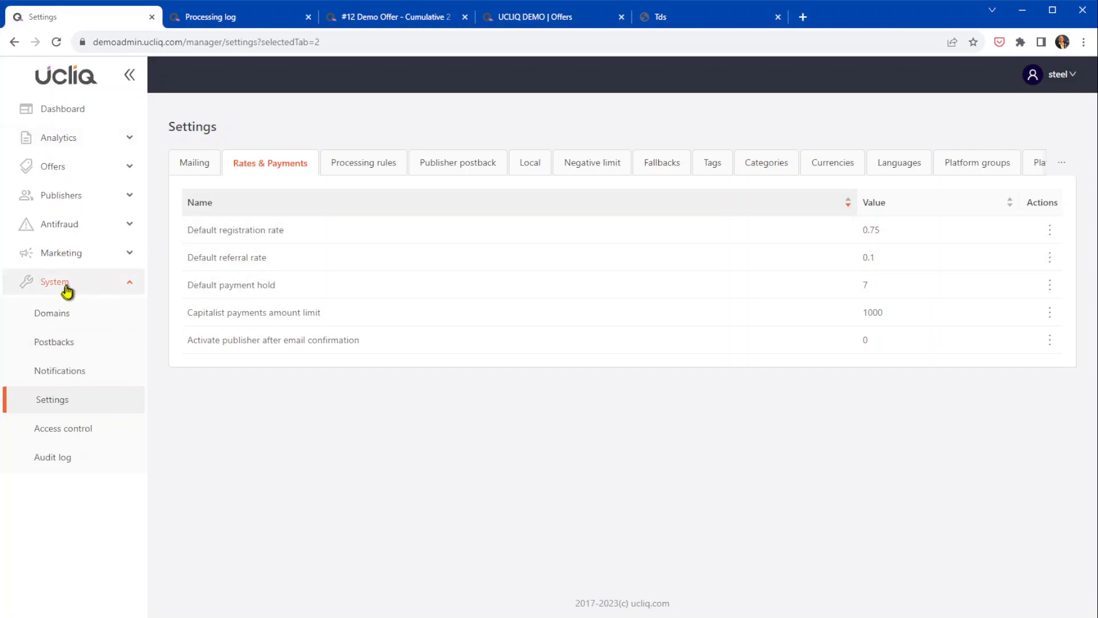
Return to the profile of publisher #1 blue and check the ratio in its Finance section.
{"action": "left_click", "coordinate": [83, 196]}
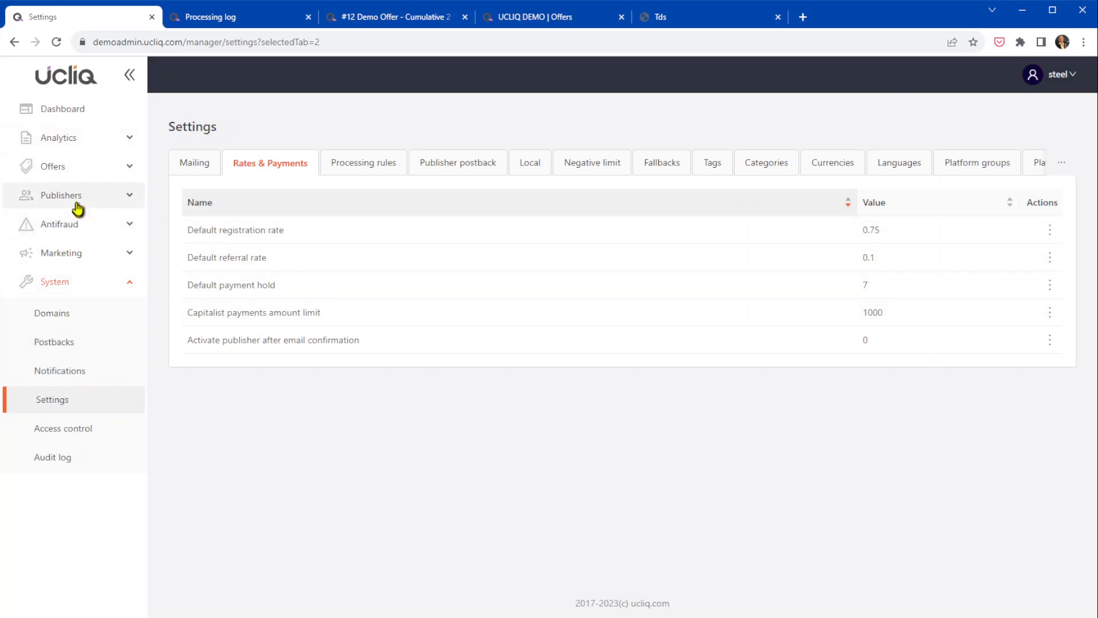
{"action": "left_click", "coordinate": [88, 227]}
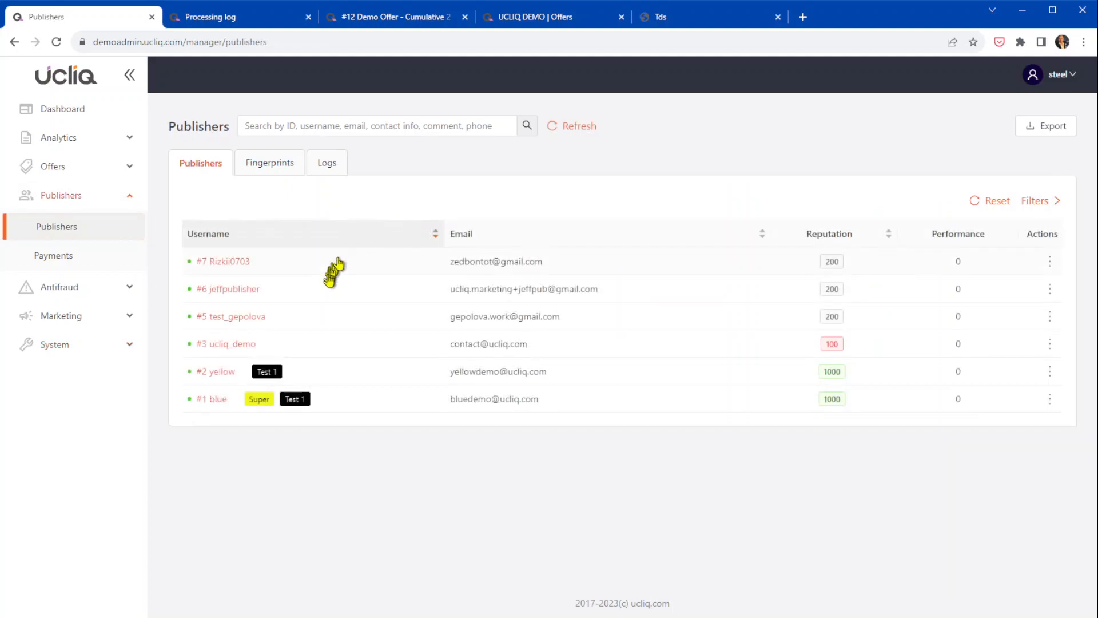
{"action": "left_click", "coordinate": [1049, 401]}
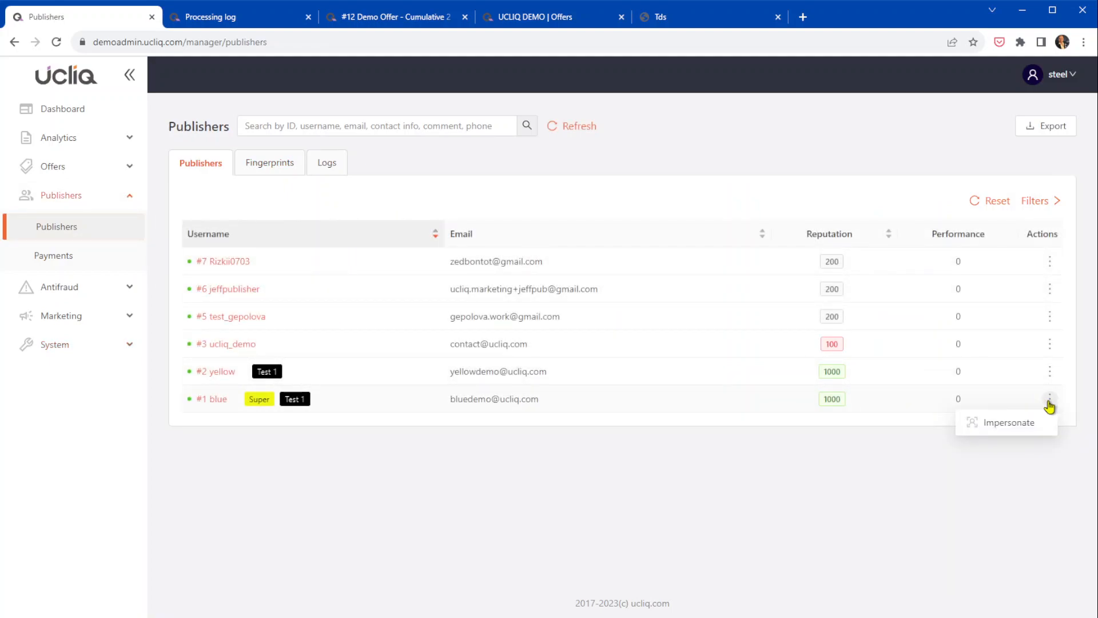
{"action": "left_click", "coordinate": [743, 407]}
{"action": "scroll", "coordinate": [539, 368], "scroll_direction": "down", "scroll_amount": 6}
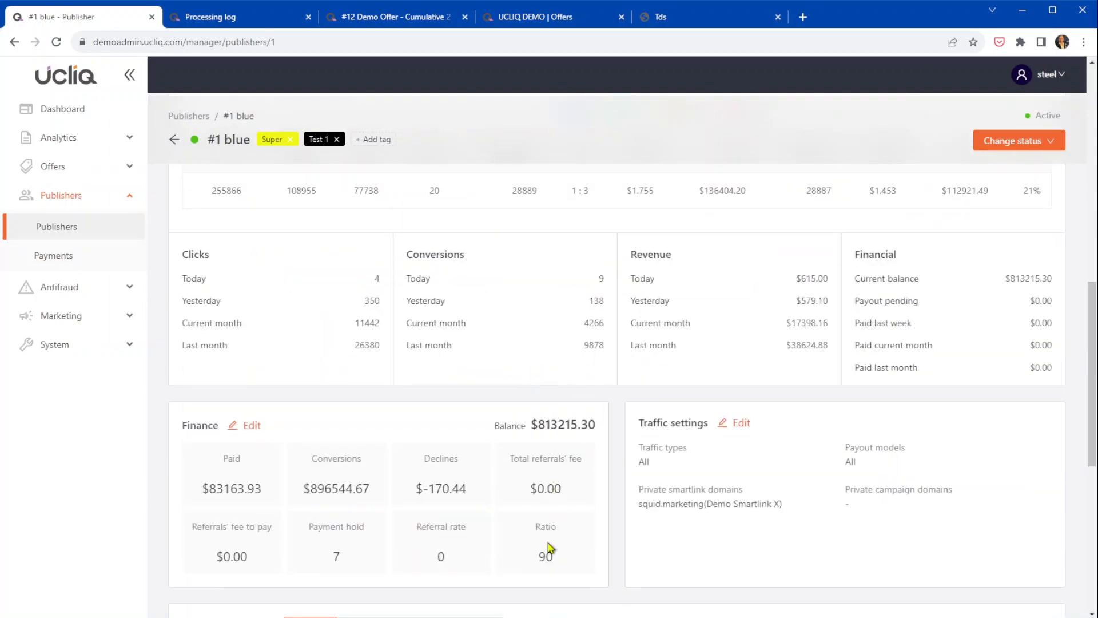
{"action": "scroll", "coordinate": [479, 372], "scroll_direction": "up", "scroll_amount": 4}
{"action": "scroll", "coordinate": [479, 372], "scroll_direction": "up", "scroll_amount": 6}
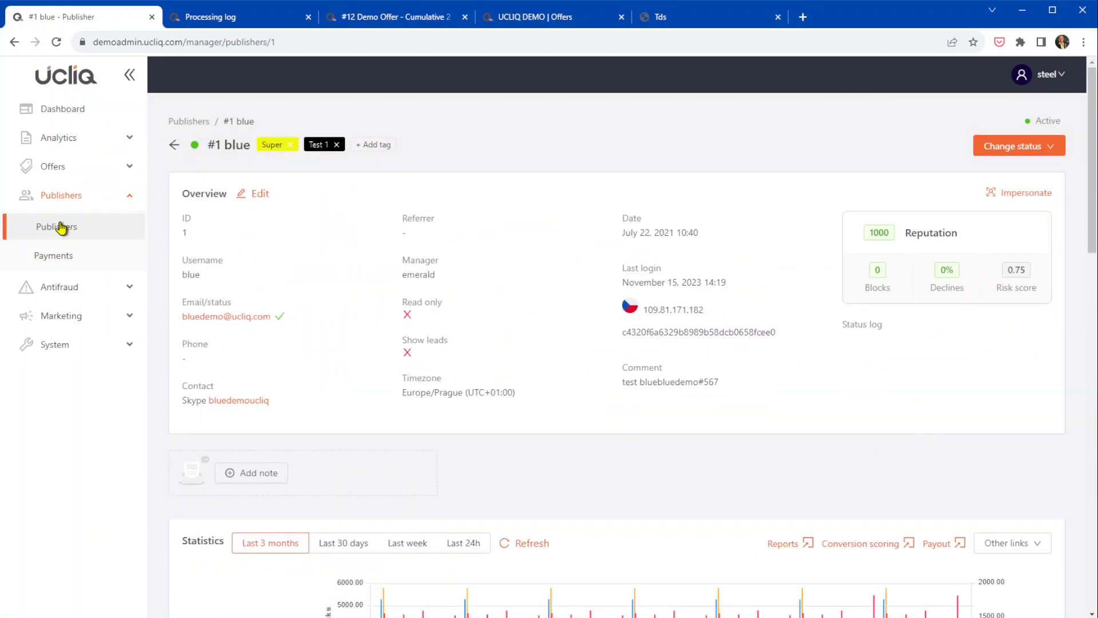
View offer #14 Demo Offer - Cumulative 2 + Sub from the offers list and return to the list.
{"action": "left_click", "coordinate": [65, 167]}
{"action": "left_click", "coordinate": [61, 227]}
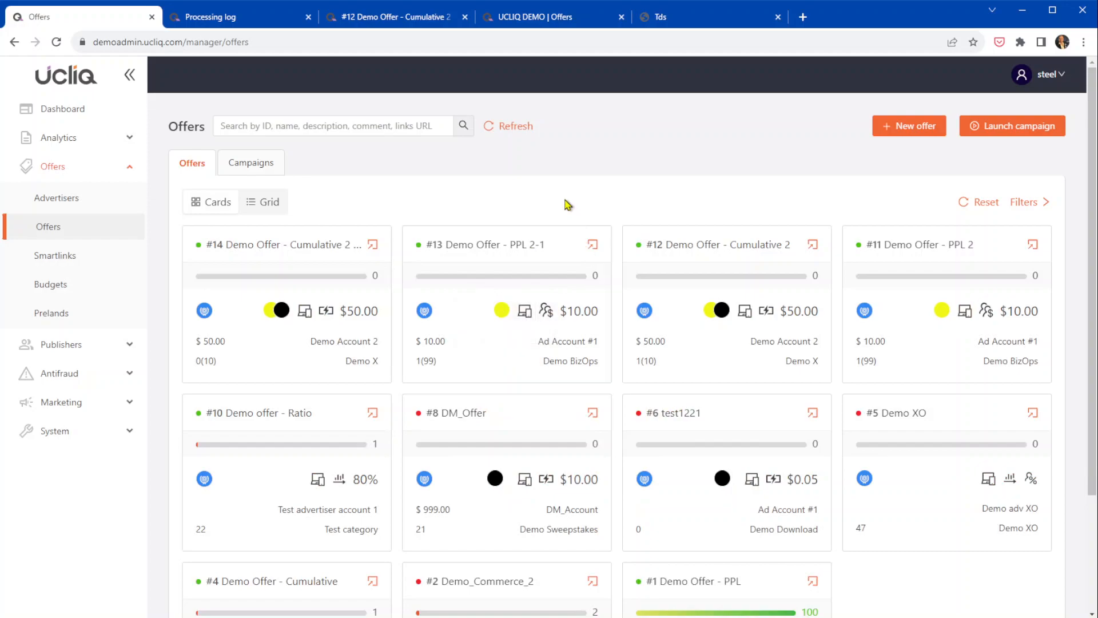
{"action": "mouse_move", "coordinate": [255, 320]}
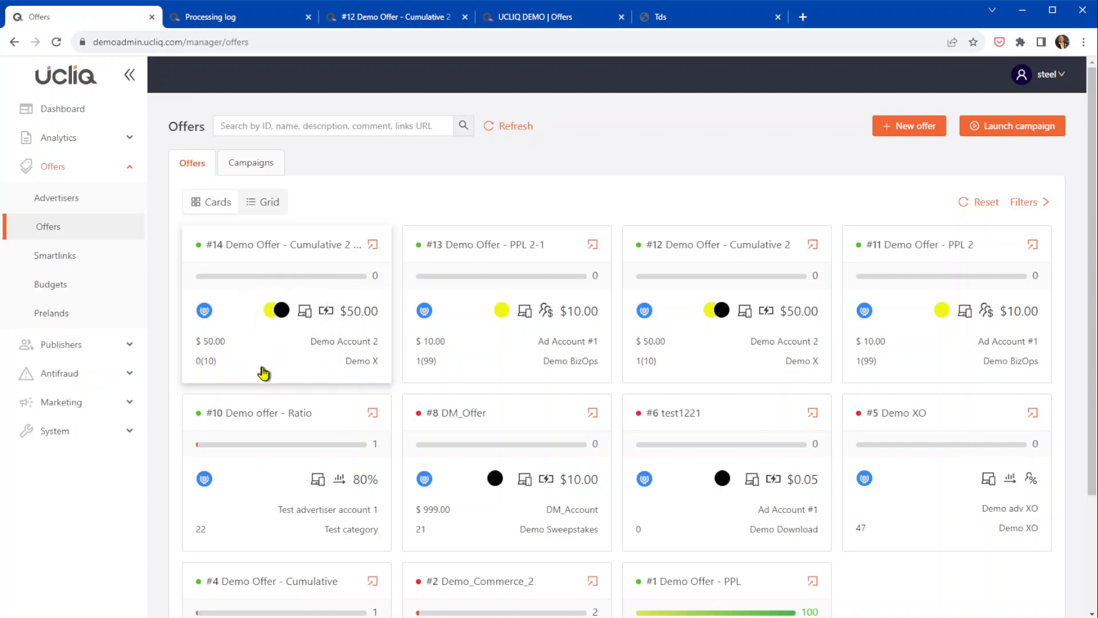
{"action": "left_click", "coordinate": [264, 358]}
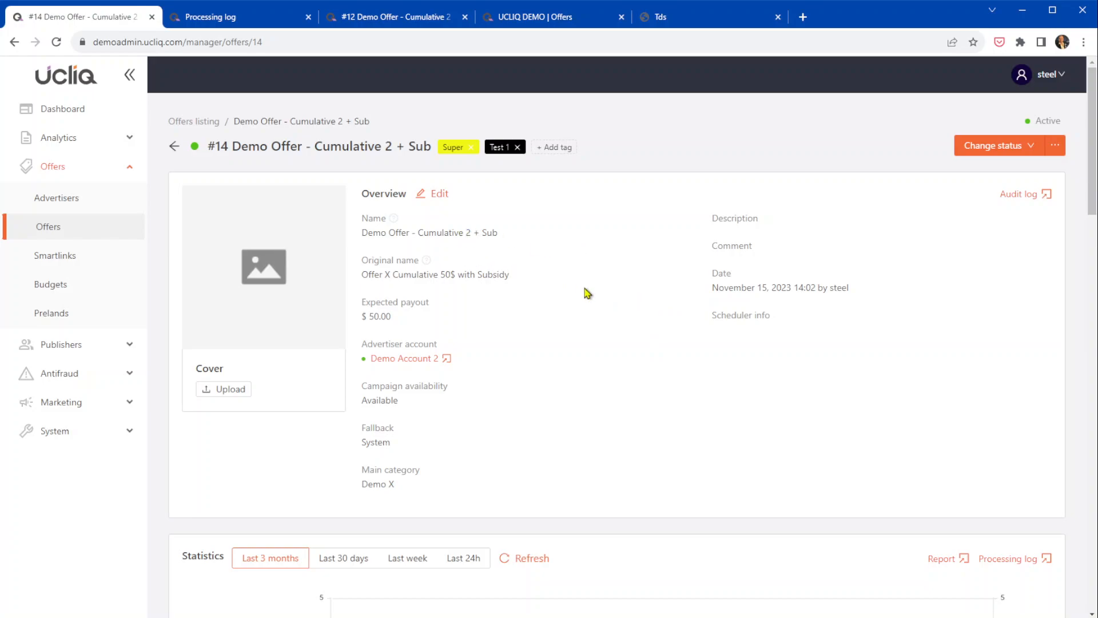
{"action": "key", "text": "alt+Left"}
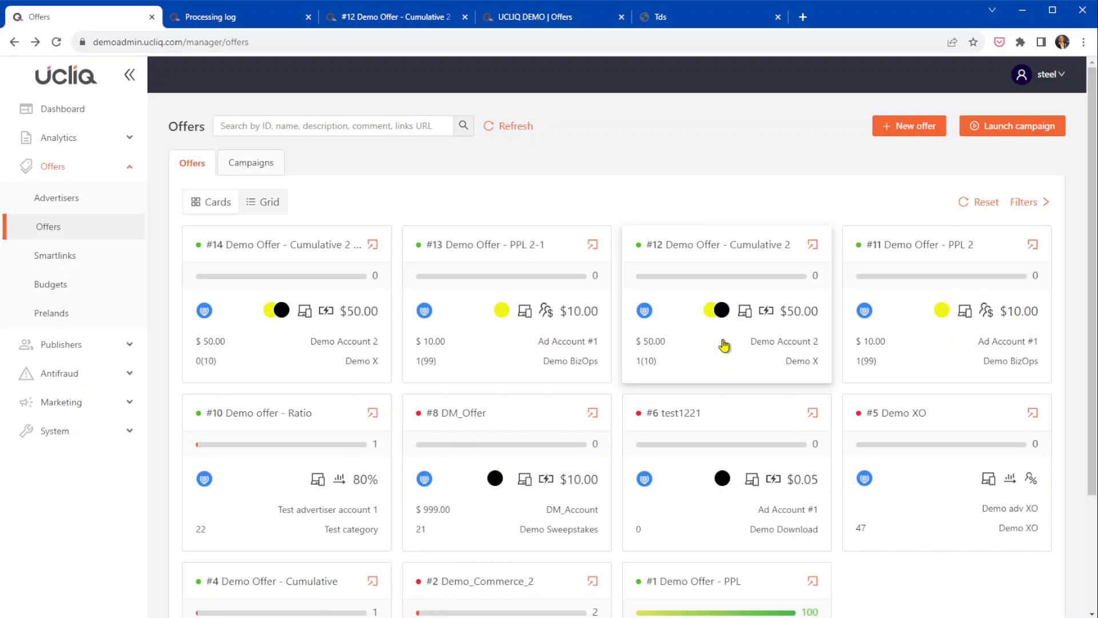
Open offer #12 Demo Offer - Cumulative 2 and check the budget in its Financial section.
{"action": "left_click", "coordinate": [720, 359]}
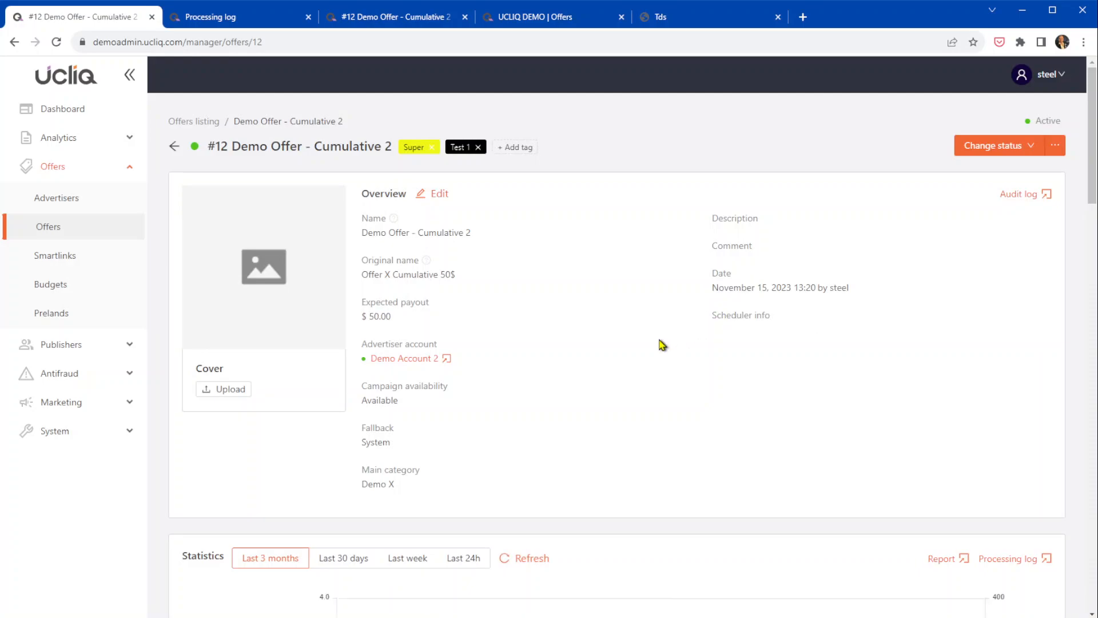
{"action": "scroll", "coordinate": [662, 345], "scroll_direction": "down", "scroll_amount": 10}
{"action": "mouse_move", "coordinate": [670, 448]}
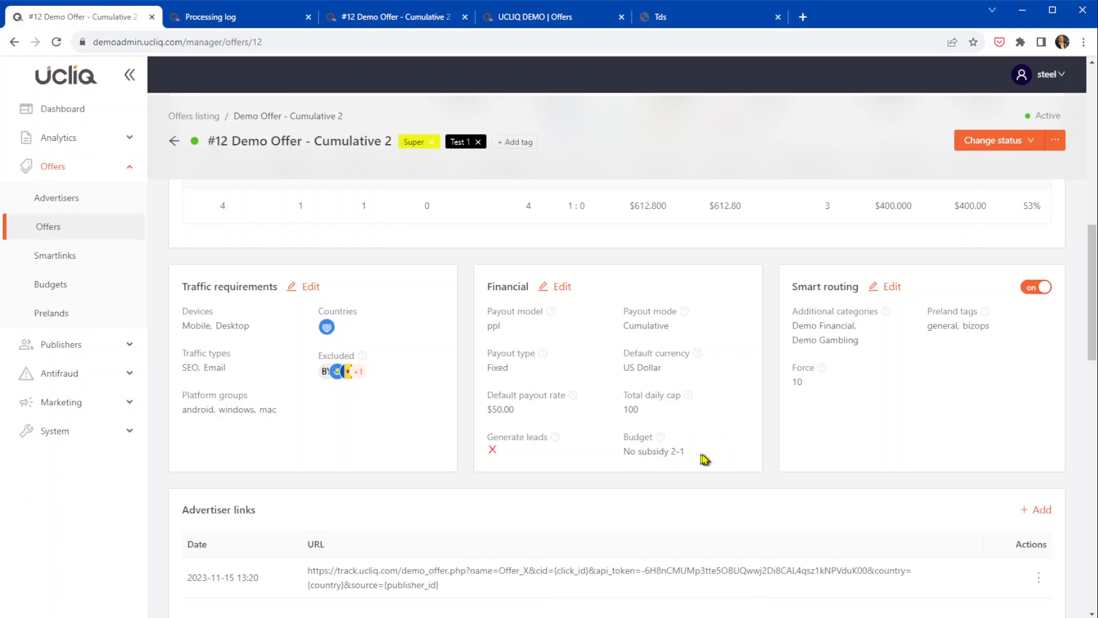
Look over the budgets list, and return to the details of offer #12 Demo Offer - Cumulative 2.
{"action": "left_click", "coordinate": [53, 286]}
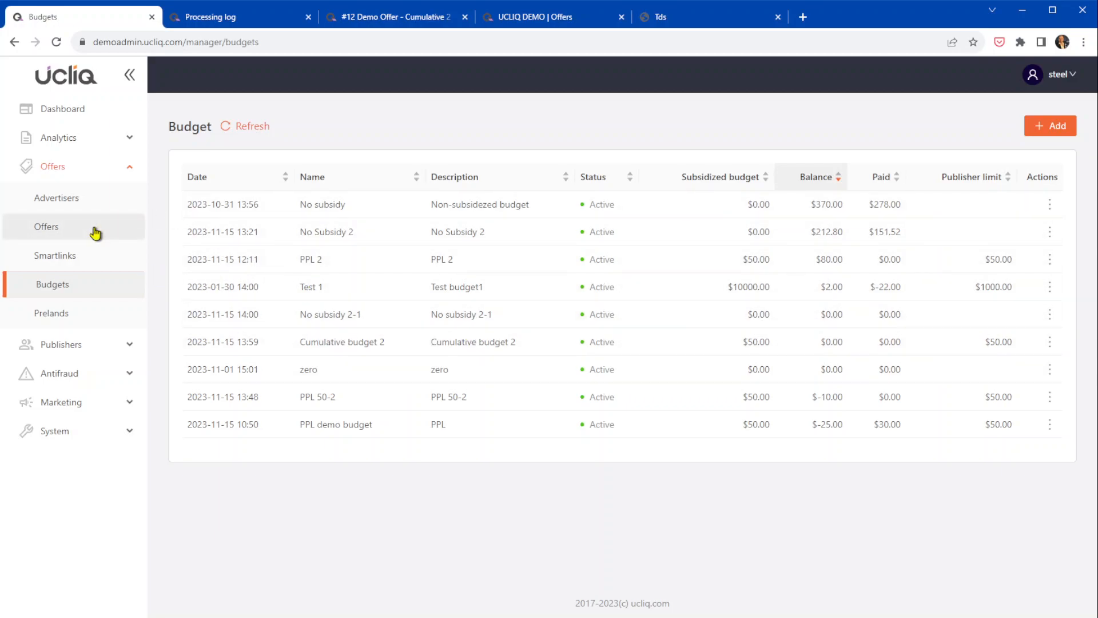
{"action": "left_click", "coordinate": [73, 228]}
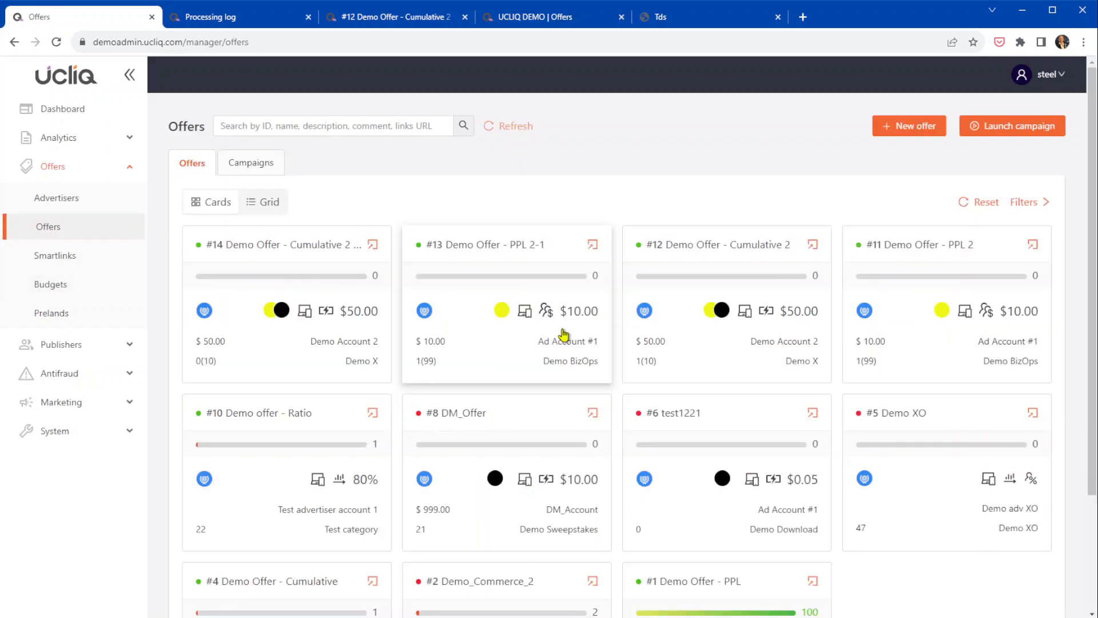
{"action": "left_click", "coordinate": [708, 346]}
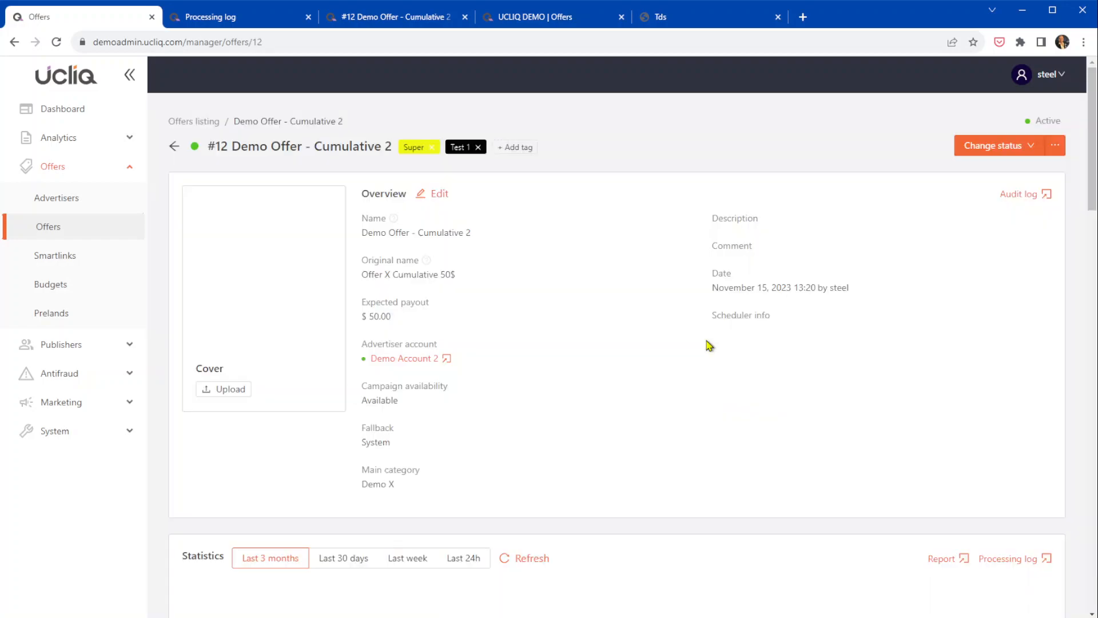
{"action": "scroll", "coordinate": [568, 262], "scroll_direction": "down", "scroll_amount": 10}
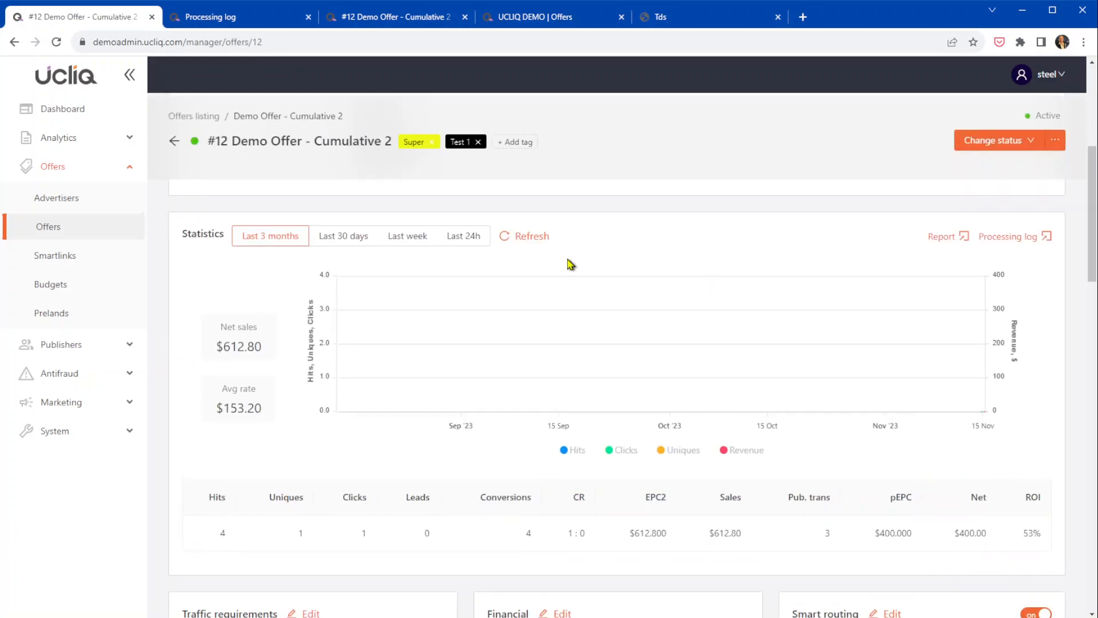
{"action": "scroll", "coordinate": [571, 264], "scroll_direction": "up", "scroll_amount": 10}
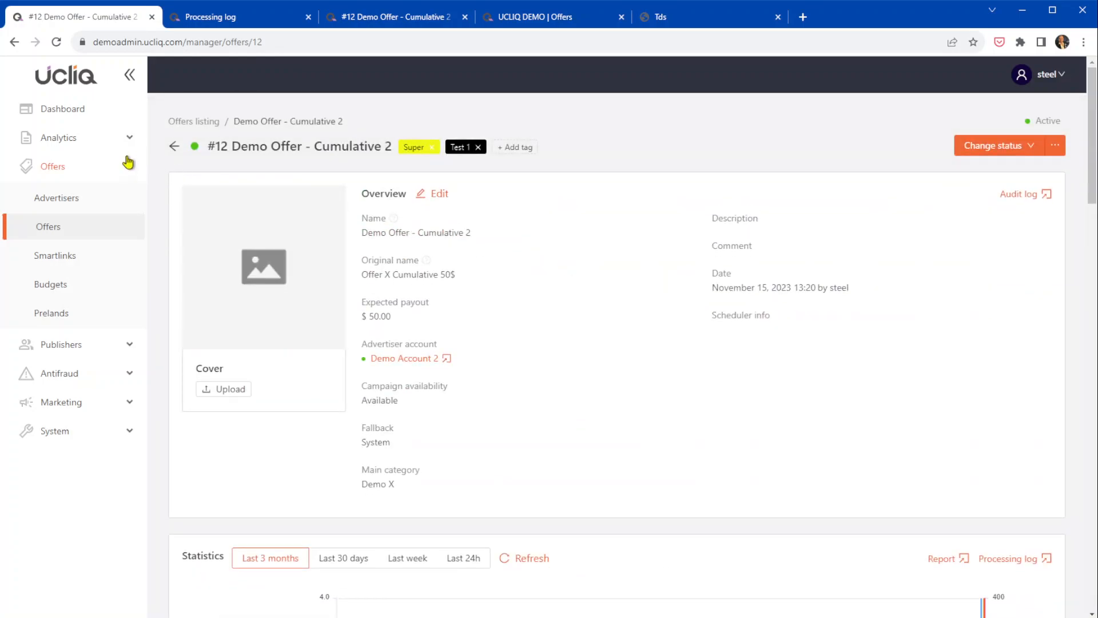
Review the details of the 13:38:09 publisher CPS transaction for Demo Offer - Cumulative 2 in the processing log.
{"action": "left_click", "coordinate": [76, 139]}
{"action": "left_click", "coordinate": [65, 198]}
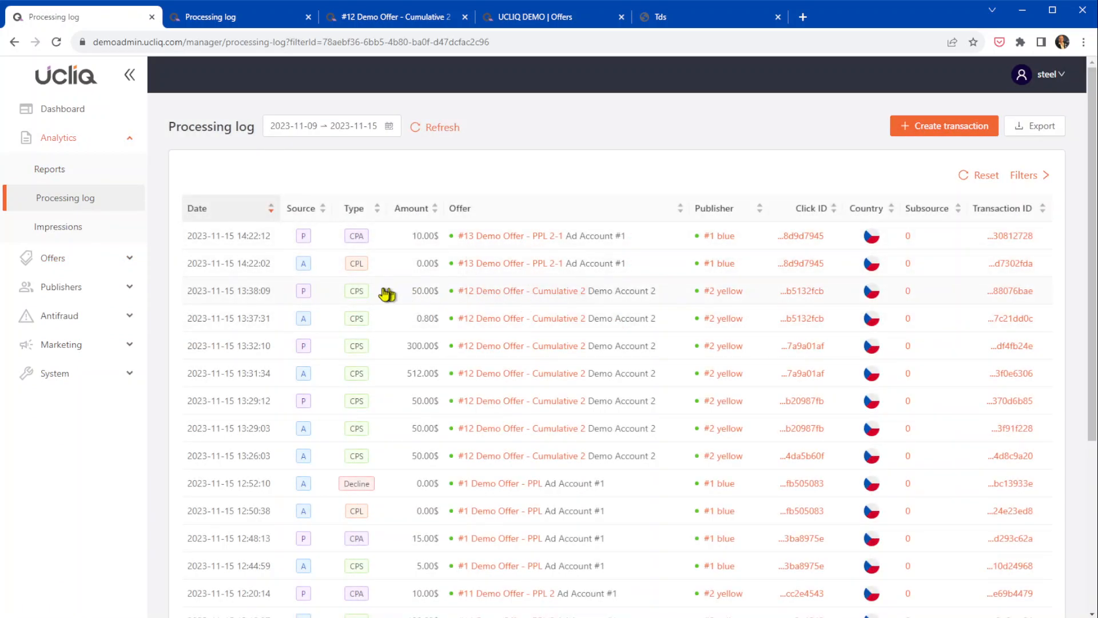
{"action": "left_click", "coordinate": [446, 302]}
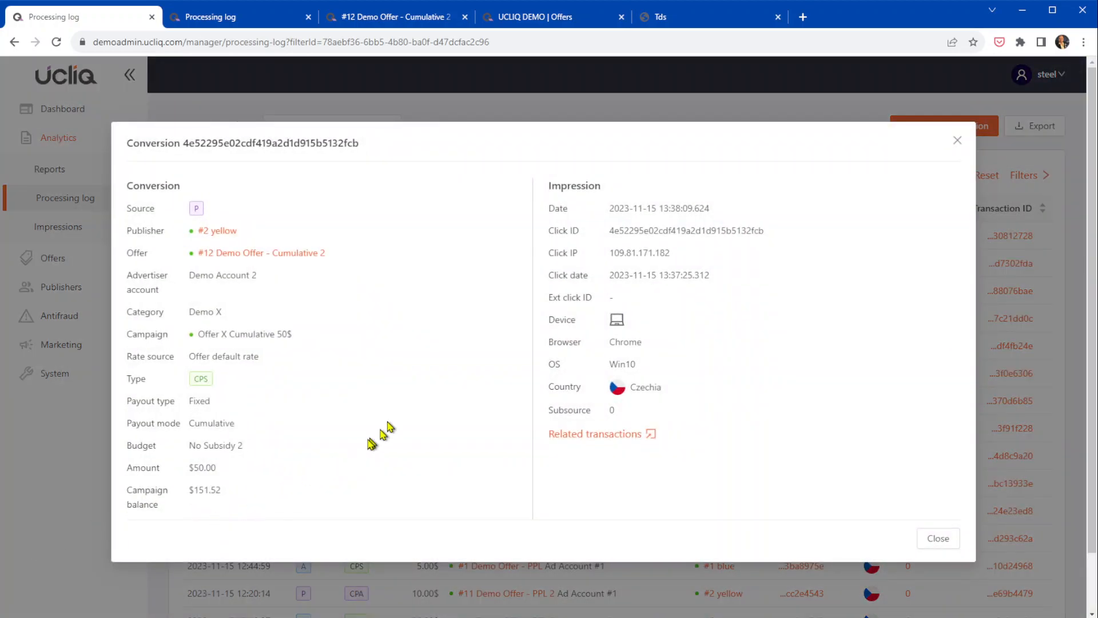
{"action": "left_click", "coordinate": [940, 539]}
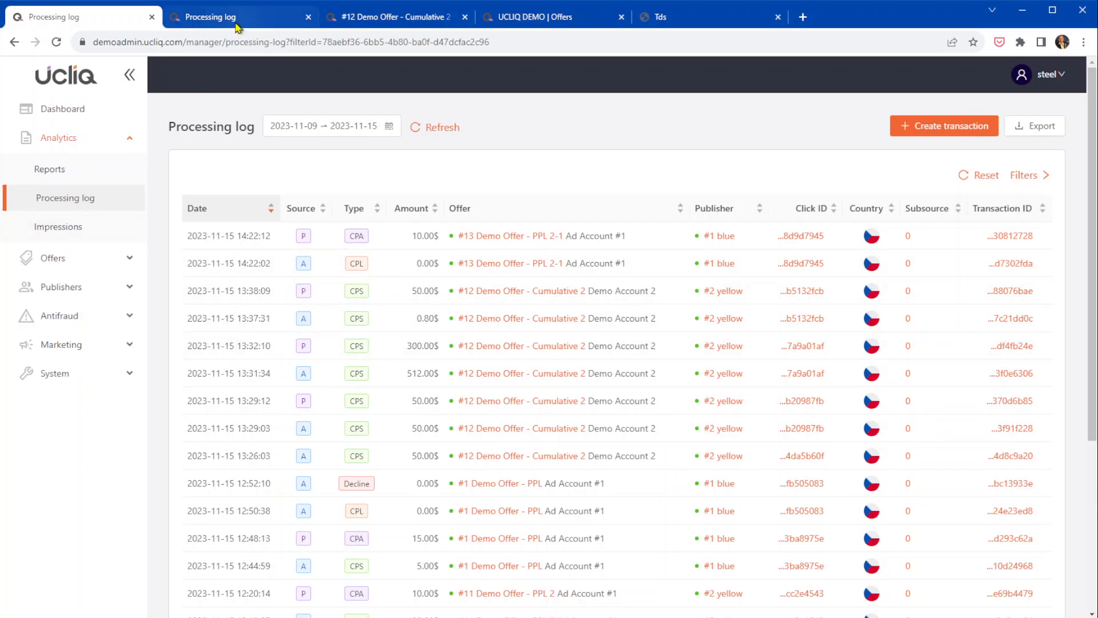
Switch to the publisher's Offers page and close the details of Demo Offer - PPL 2-1.
{"action": "left_click", "coordinate": [378, 17]}
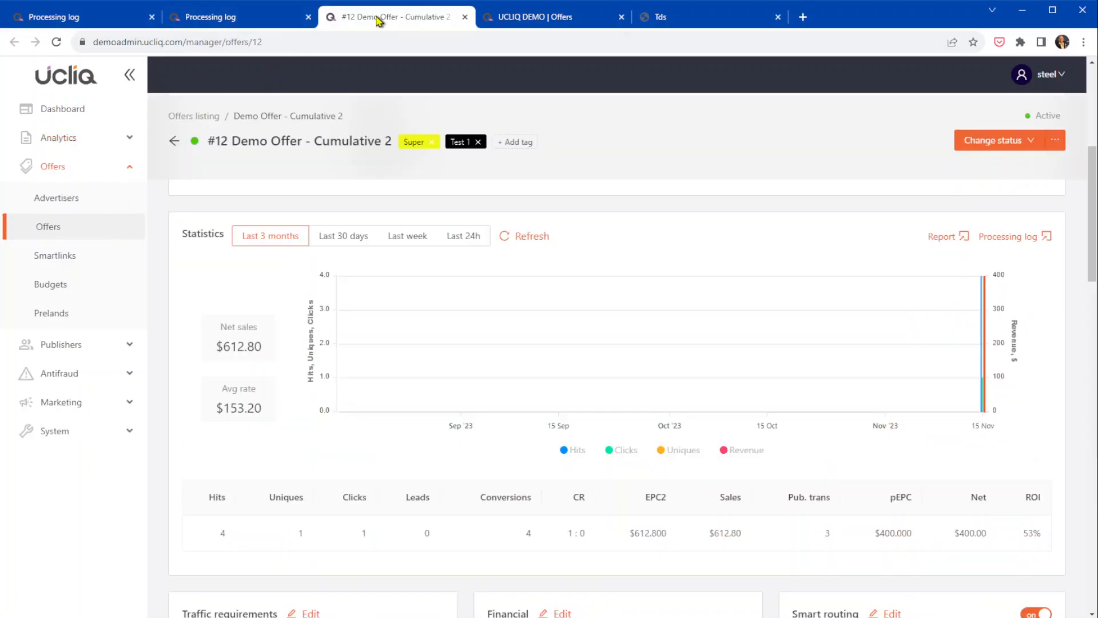
{"action": "left_click", "coordinate": [566, 19]}
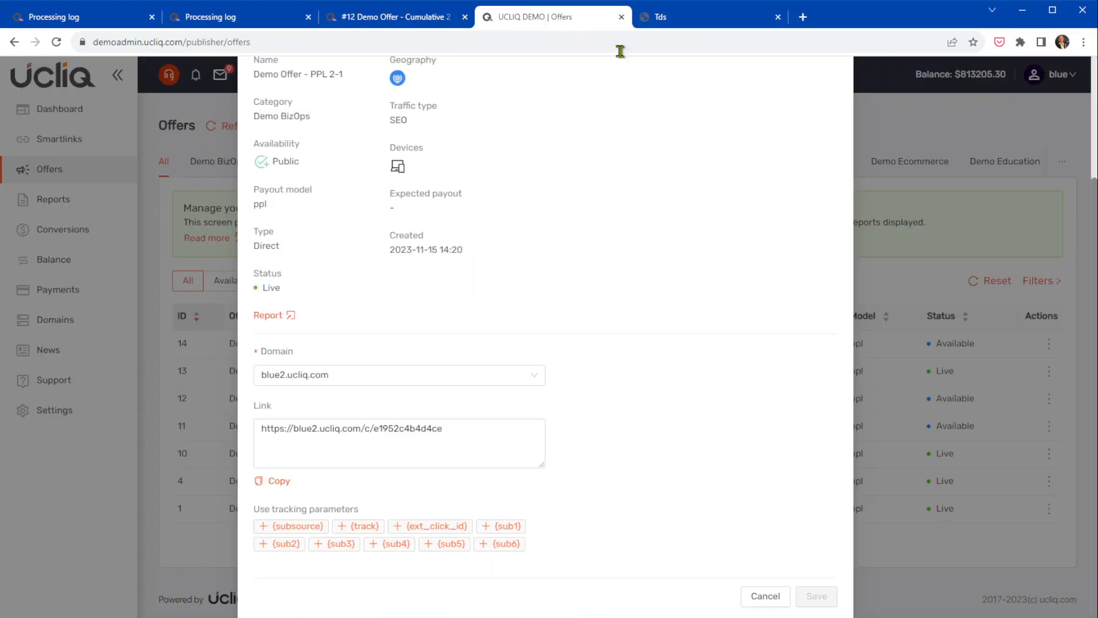
{"action": "scroll", "coordinate": [769, 192], "scroll_direction": "up", "scroll_amount": 3}
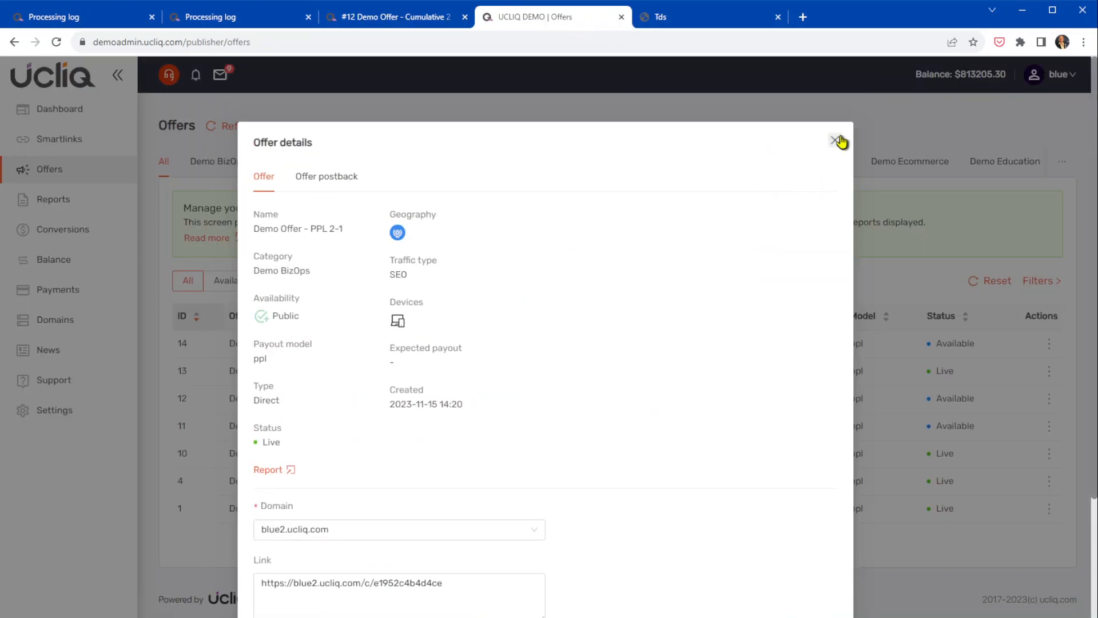
{"action": "left_click", "coordinate": [837, 140]}
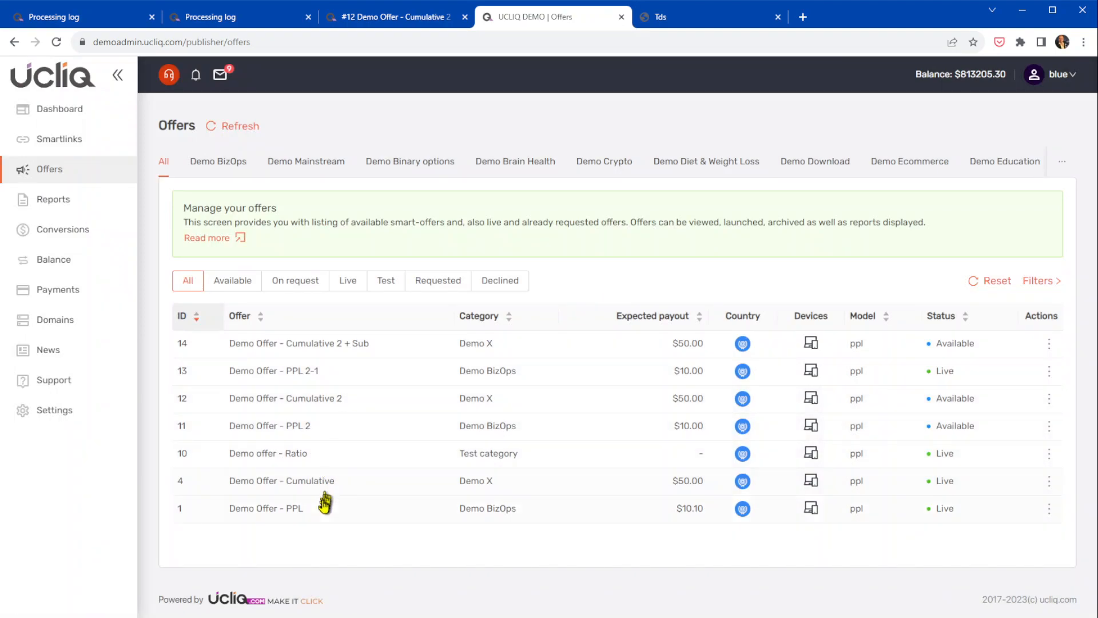
Launch Demo Offer - Cumulative 2 for the publisher with domain blue2.ucliq.com and traffic type SEO, and copy its link.
{"action": "left_click", "coordinate": [320, 400]}
{"action": "left_click", "coordinate": [367, 387]}
{"action": "left_click", "coordinate": [351, 416]}
{"action": "left_click", "coordinate": [343, 444]}
{"action": "left_click", "coordinate": [340, 464]}
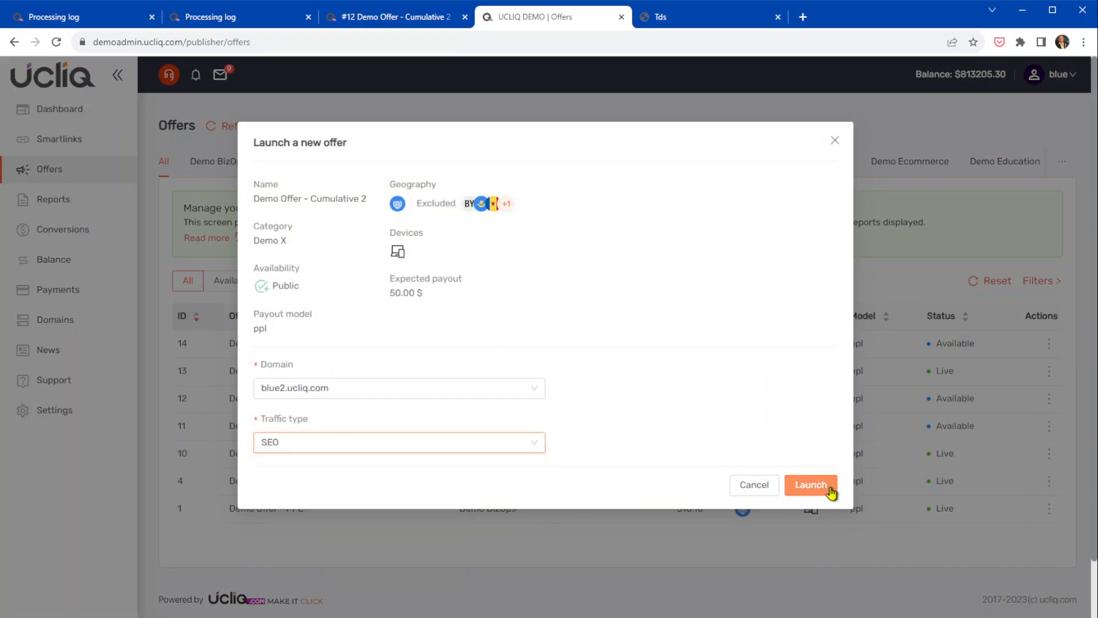
{"action": "left_click", "coordinate": [811, 485]}
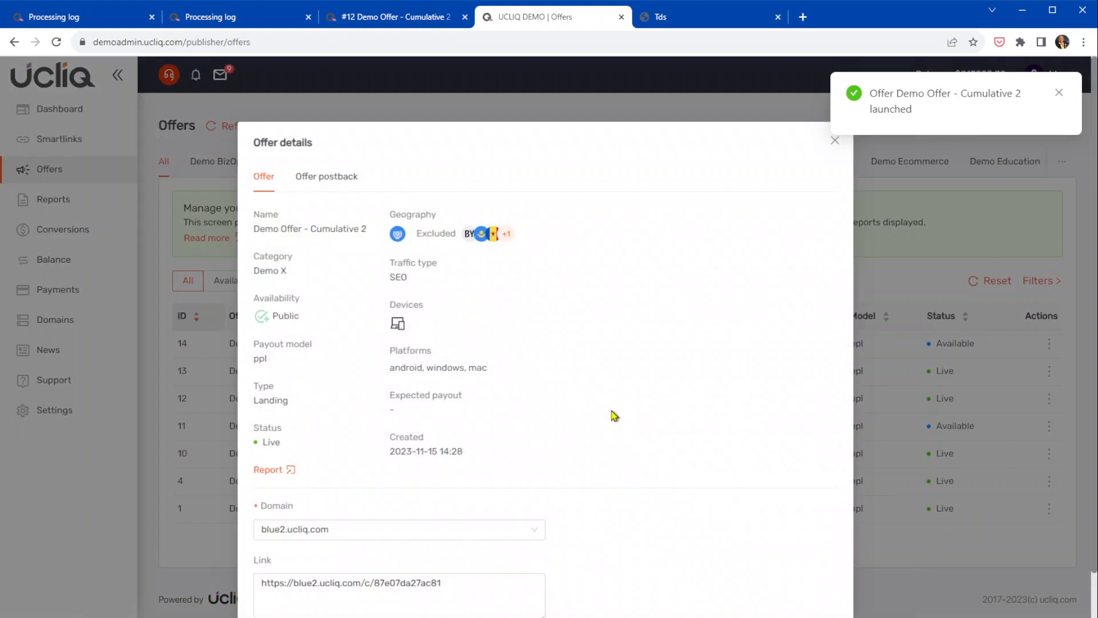
{"action": "scroll", "coordinate": [572, 422], "scroll_direction": "down", "scroll_amount": 3}
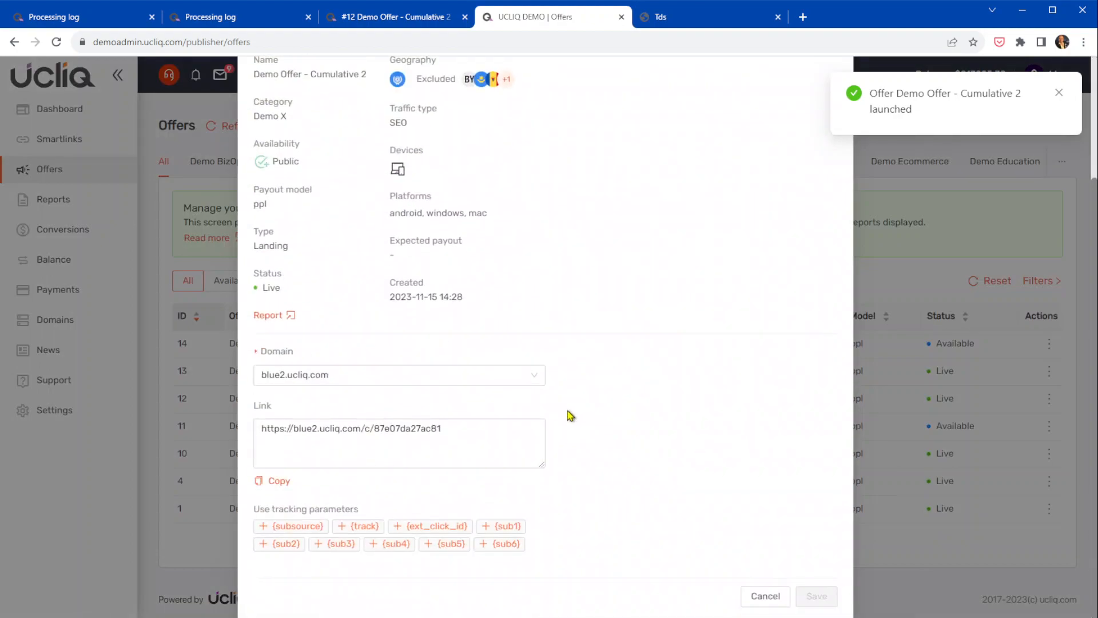
{"action": "left_click", "coordinate": [280, 480]}
Check the balance and paid amount of the No subsidy 2-1 budget in the manager's budgets list.
{"action": "left_click", "coordinate": [75, 15]}
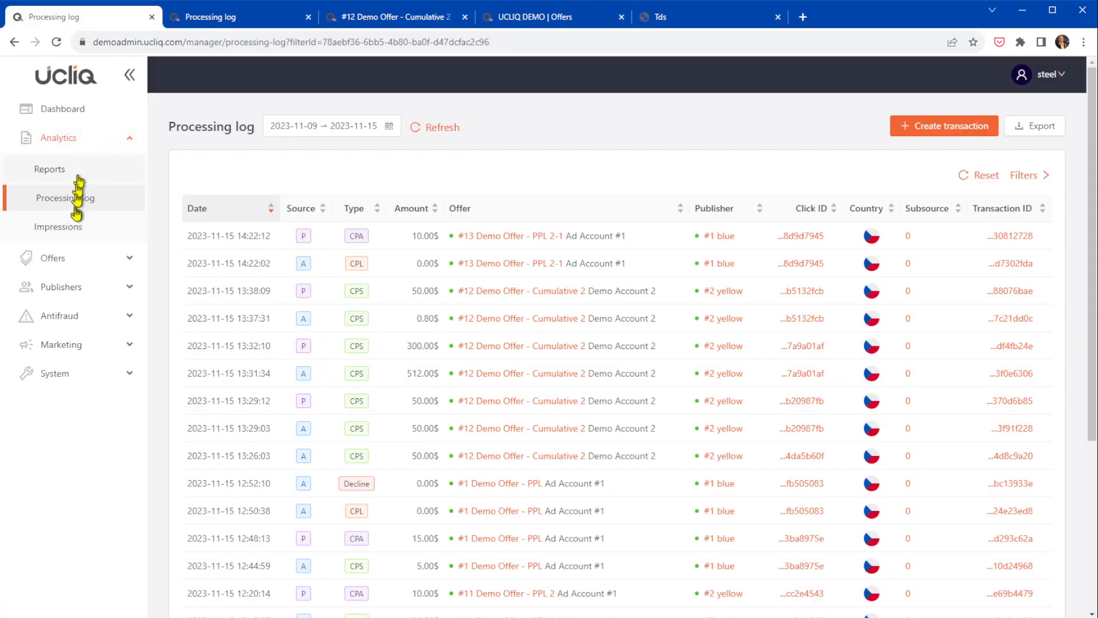
{"action": "left_click", "coordinate": [77, 260]}
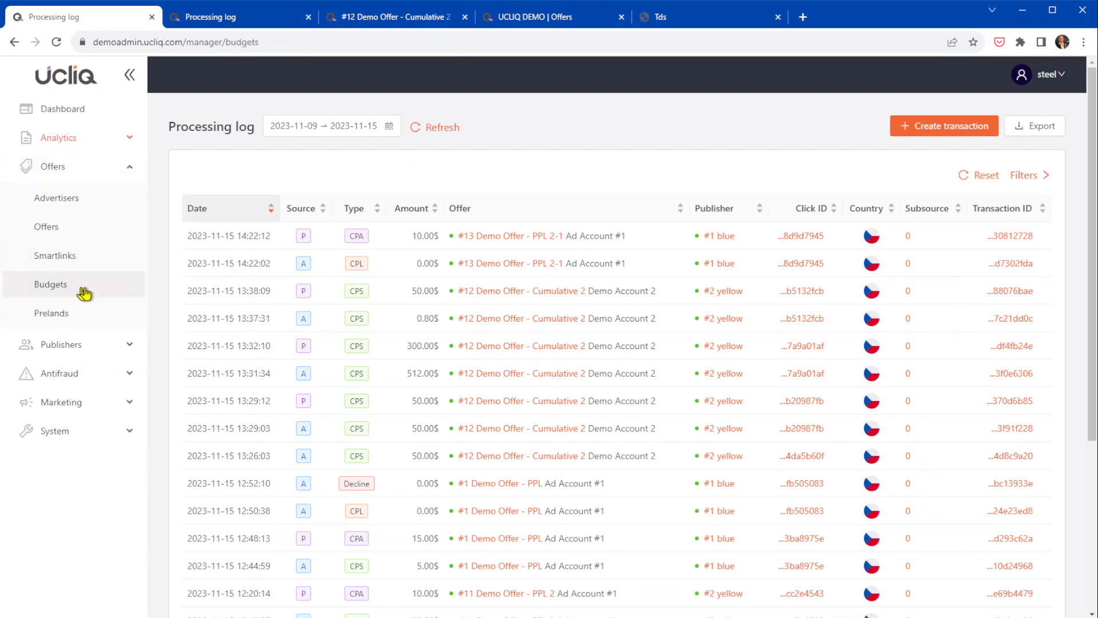
{"action": "left_click", "coordinate": [80, 286]}
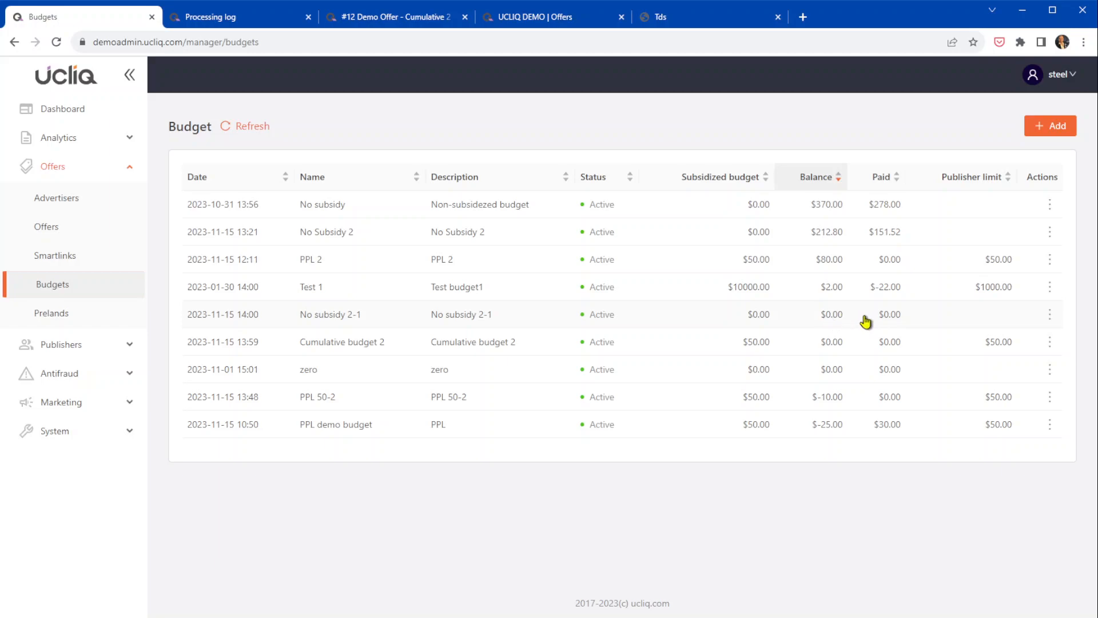
Close the PPL 2-1 demo sale page and open the copied Cumulative 2 offer link in a new browser tab.
{"action": "left_click", "coordinate": [730, 16]}
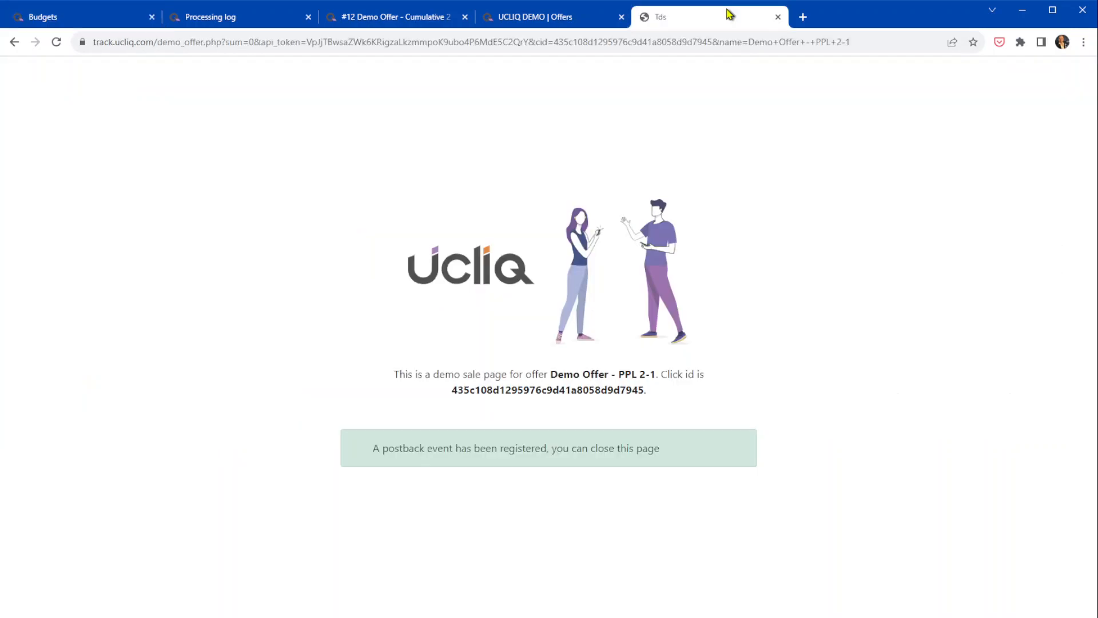
{"action": "left_click", "coordinate": [778, 17]}
{"action": "left_click", "coordinate": [647, 17]}
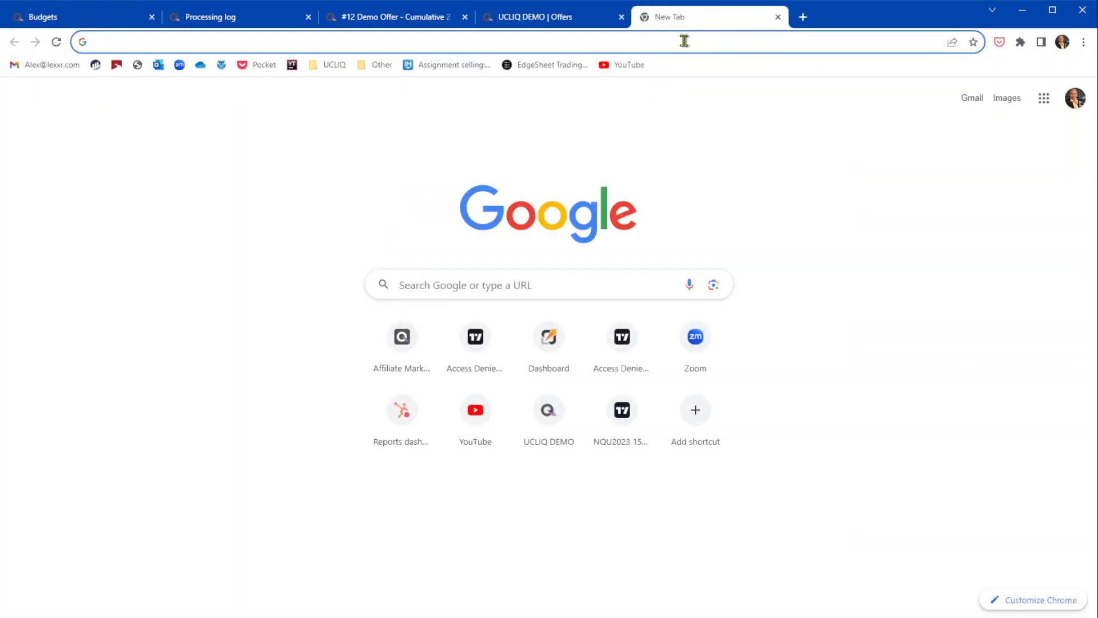
{"action": "key", "text": "ctrl+v"}
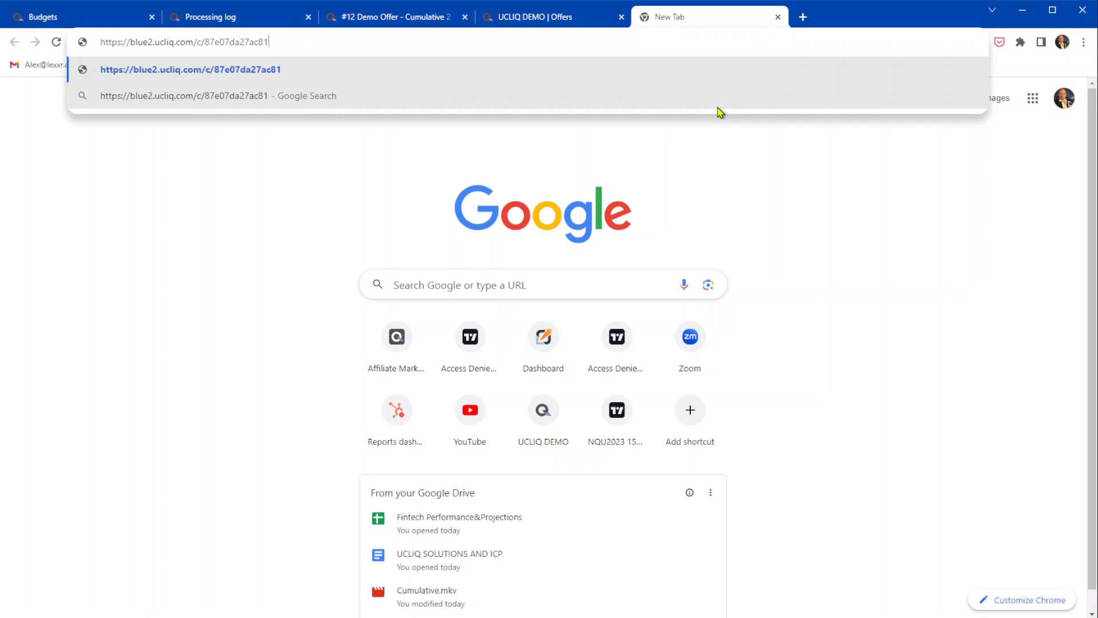
{"action": "key", "text": "Return"}
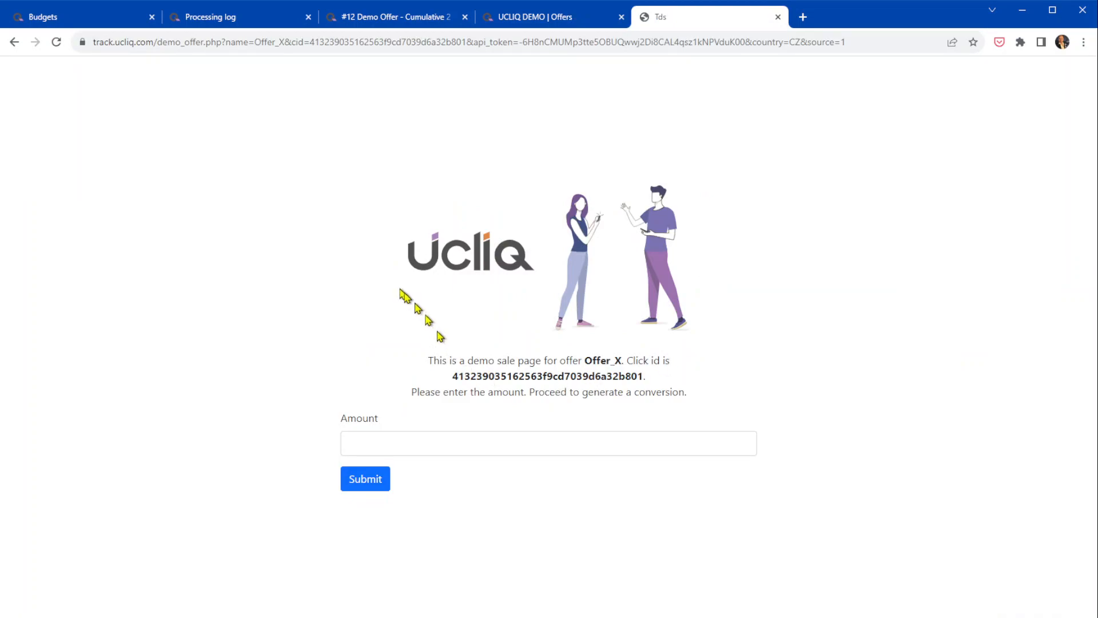
Recheck the budgets list and examine the payout settings and budget in the Financial section of offer #12.
{"action": "left_click", "coordinate": [42, 16]}
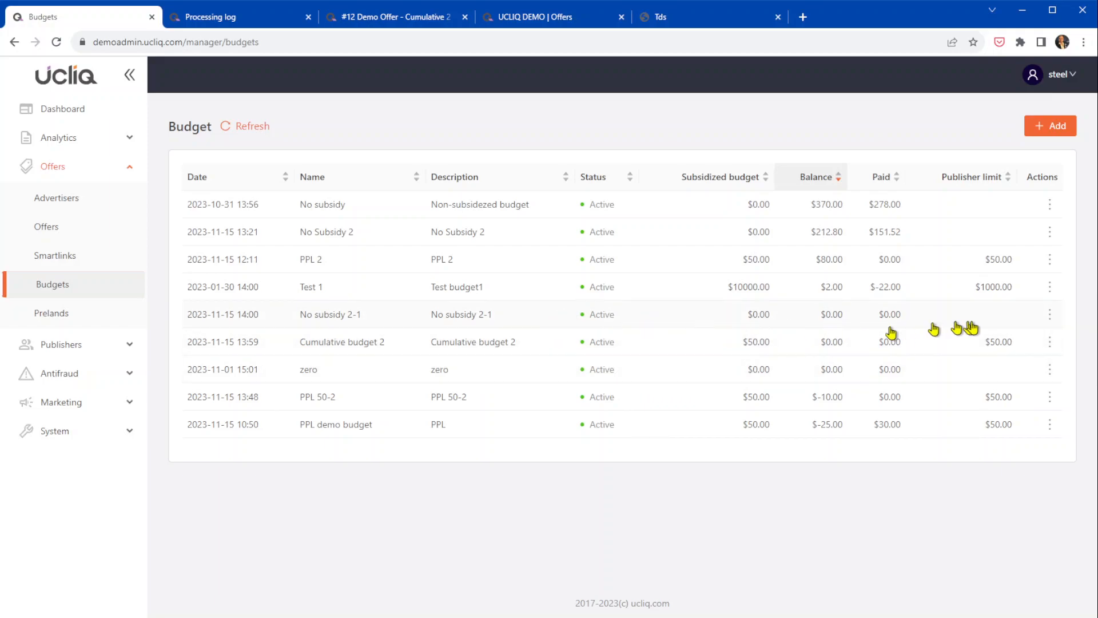
{"action": "left_click", "coordinate": [52, 228]}
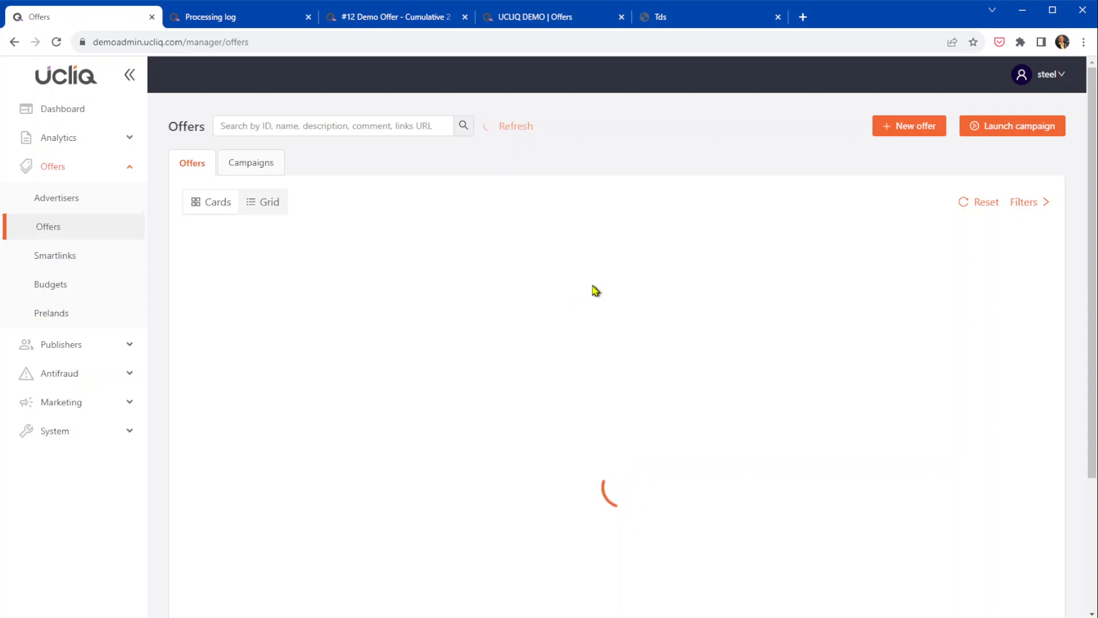
{"action": "left_click", "coordinate": [694, 349]}
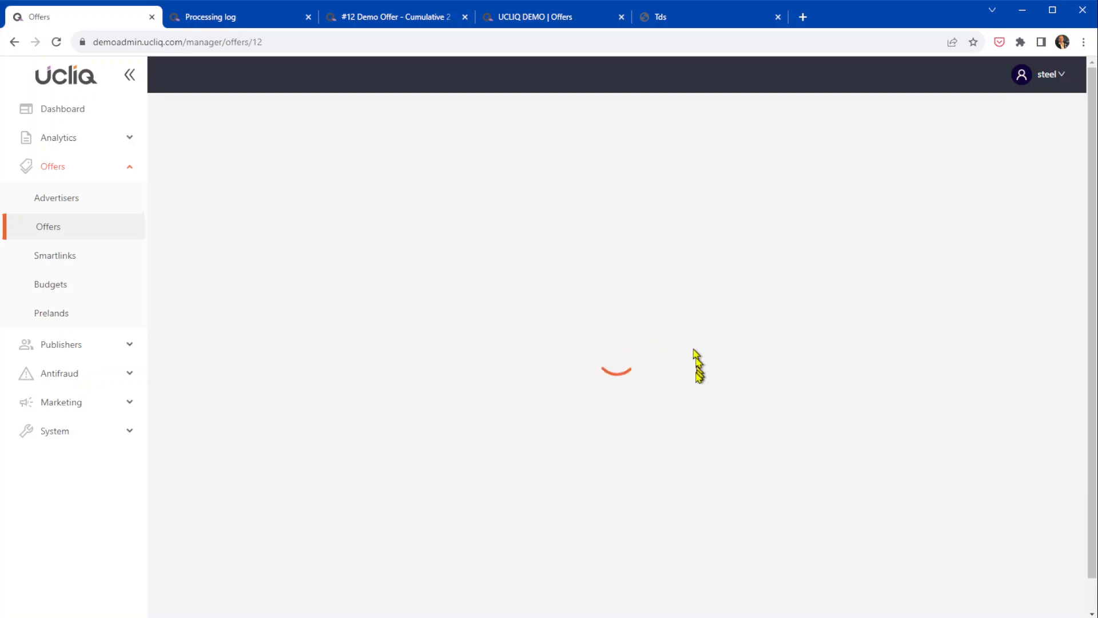
{"action": "scroll", "coordinate": [693, 378], "scroll_direction": "down", "scroll_amount": 10}
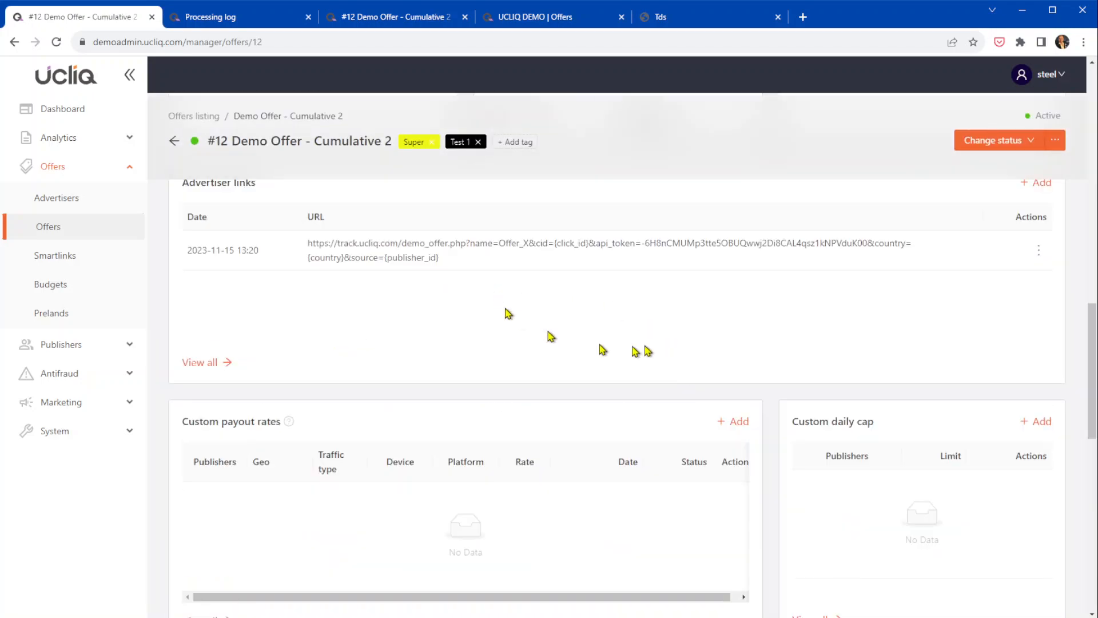
{"action": "scroll", "coordinate": [647, 350], "scroll_direction": "up", "scroll_amount": 9}
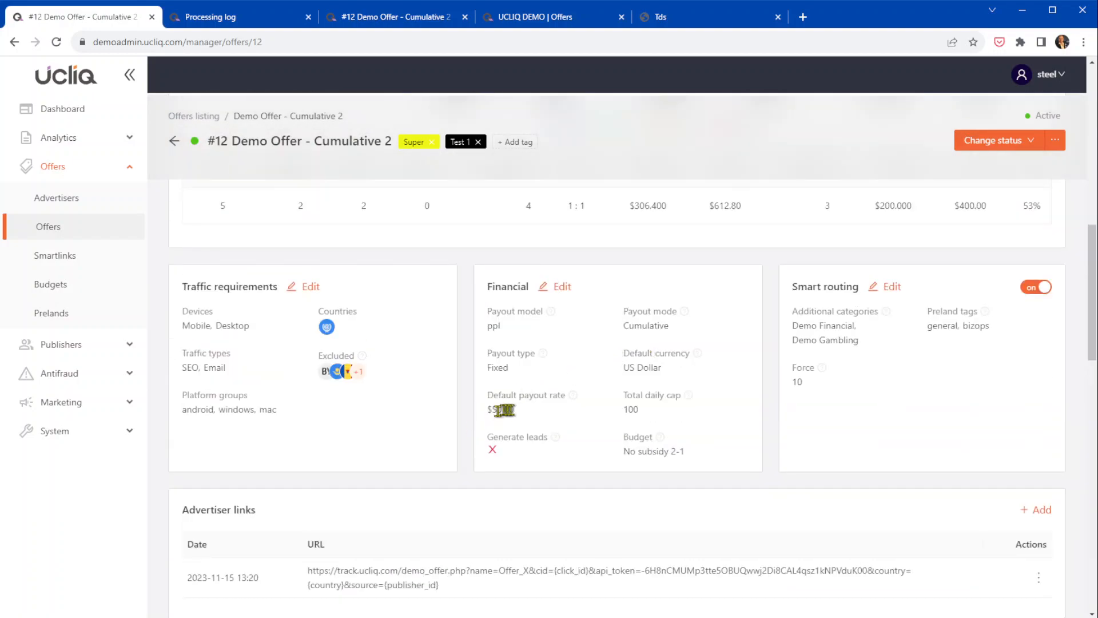
{"action": "scroll", "coordinate": [512, 400], "scroll_direction": "down", "scroll_amount": 5}
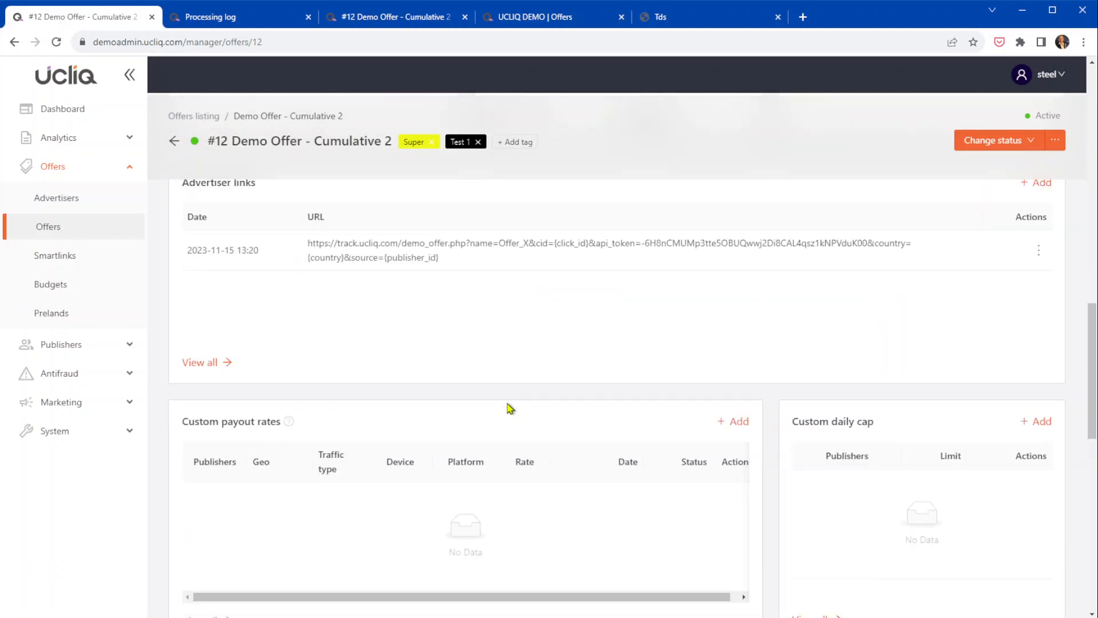
{"action": "scroll", "coordinate": [543, 395], "scroll_direction": "up", "scroll_amount": 5}
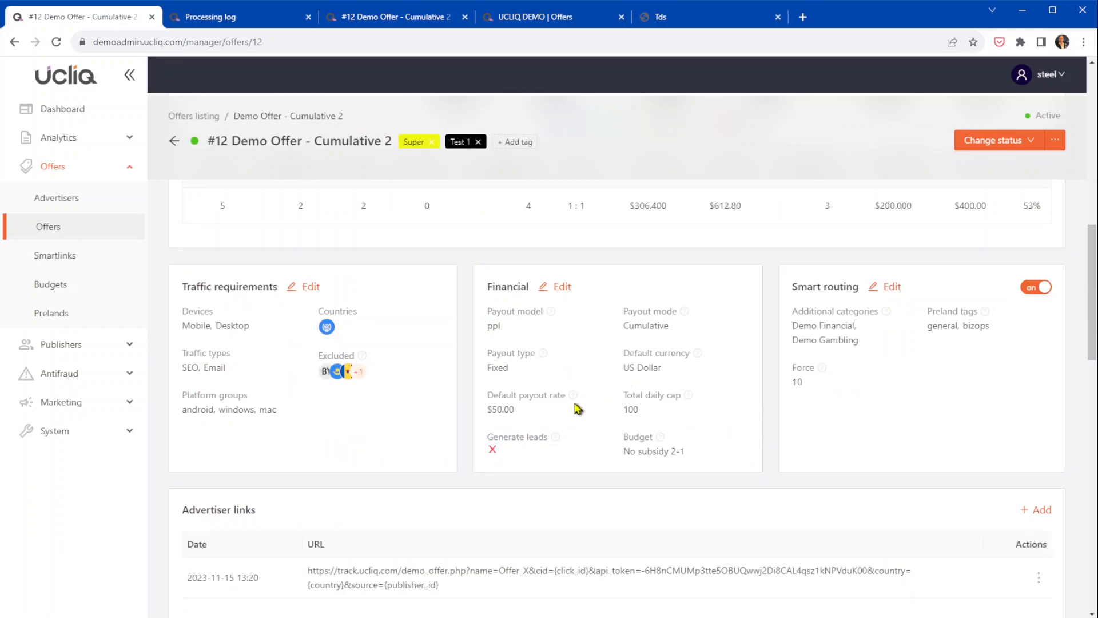
{"action": "mouse_move", "coordinate": [541, 357]}
Generate a conversion with an amount of 50 on the Offer_X demo sale page and close that page.
{"action": "left_click", "coordinate": [682, 31]}
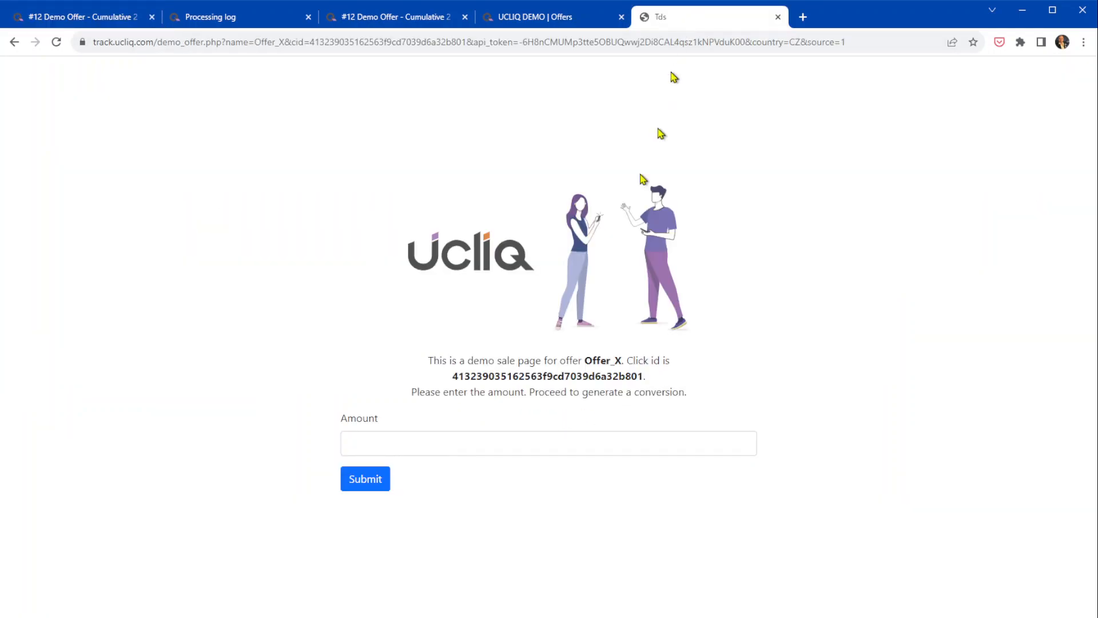
{"action": "left_click", "coordinate": [481, 442]}
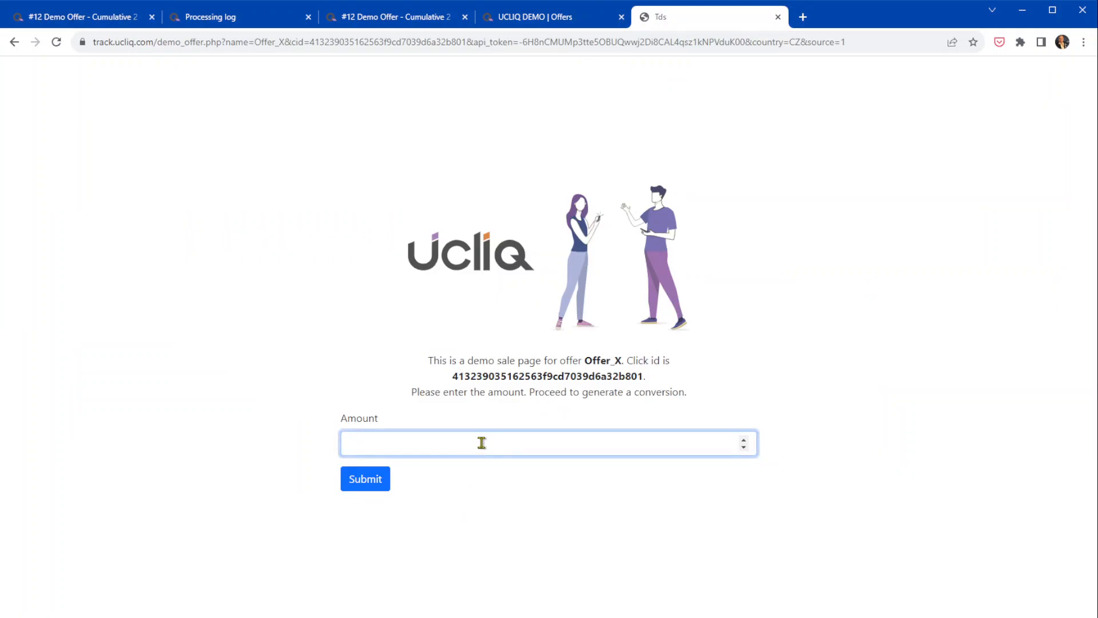
{"action": "left_click", "coordinate": [363, 477]}
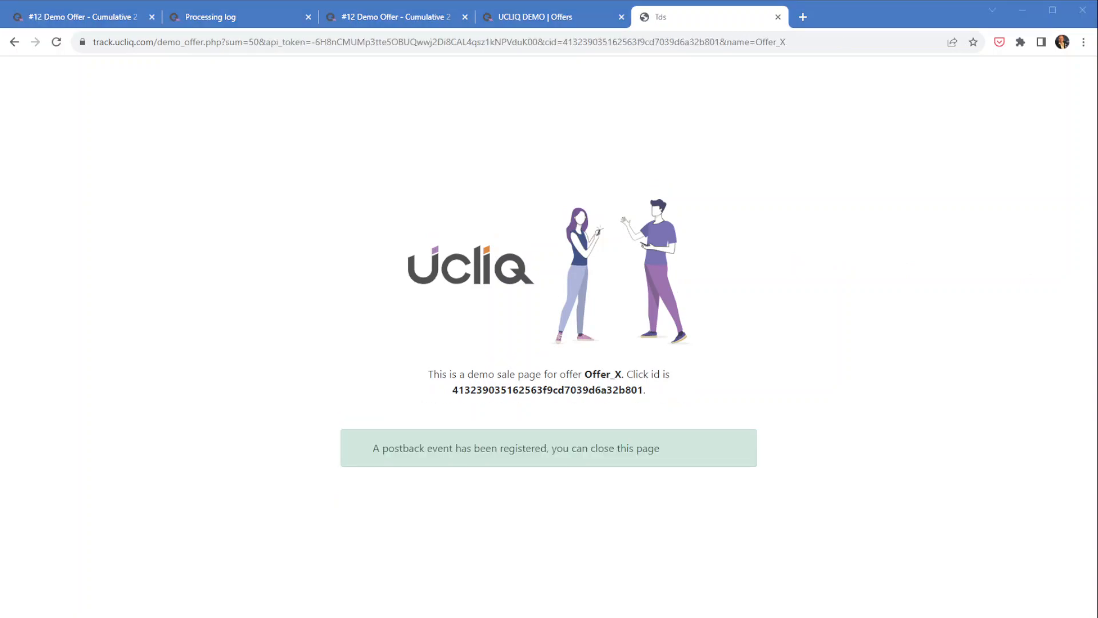
{"action": "left_click", "coordinate": [778, 17]}
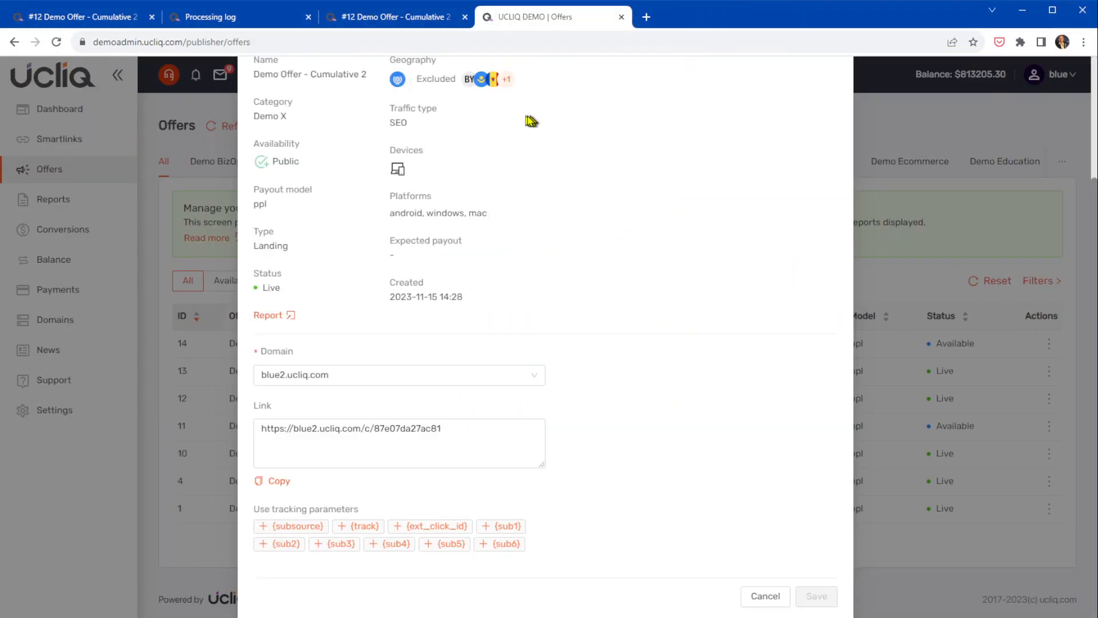
Refresh the processing log and the budgets list to check the effect of the Cumulative 2 conversion on the No subsidy 2-1 budget.
{"action": "left_click", "coordinate": [108, 23]}
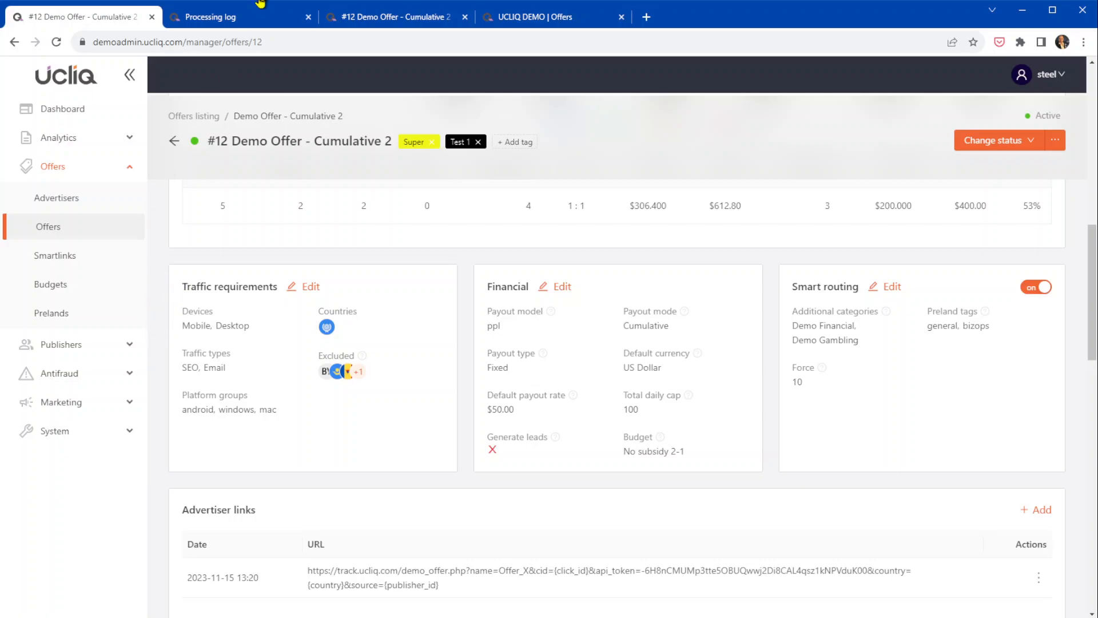
{"action": "left_click", "coordinate": [234, 19]}
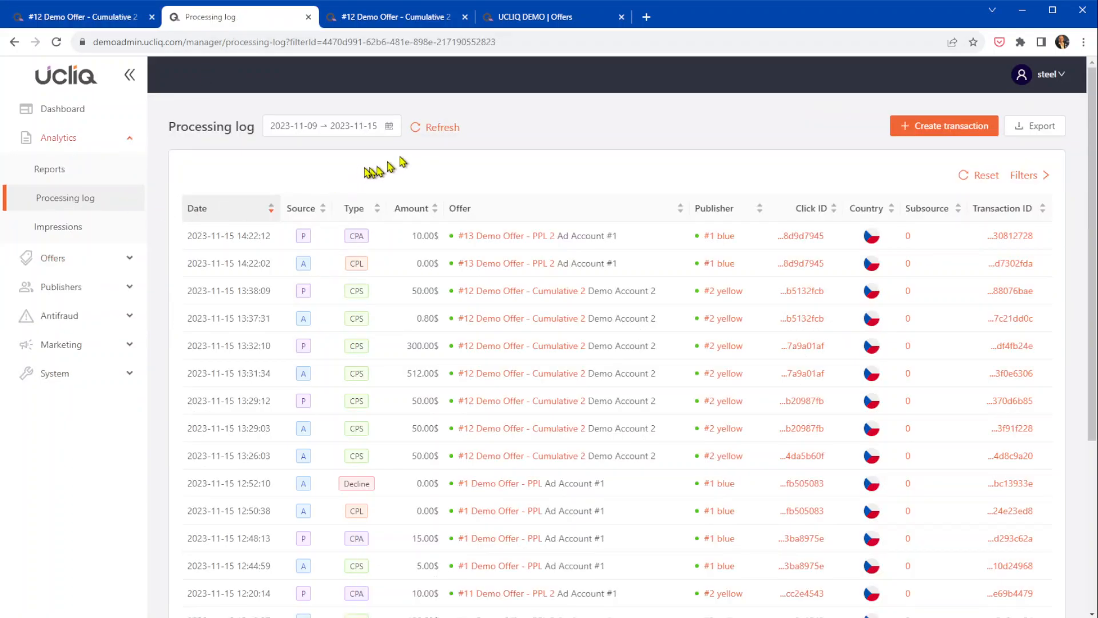
{"action": "left_click", "coordinate": [427, 127]}
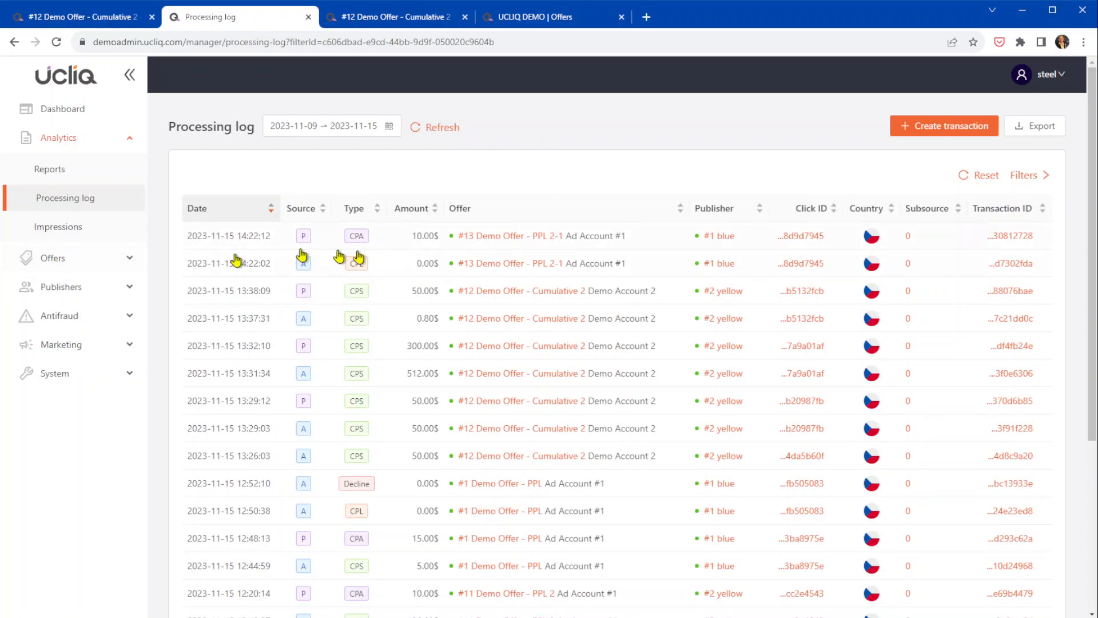
{"action": "left_click", "coordinate": [73, 262]}
{"action": "left_click", "coordinate": [64, 286]}
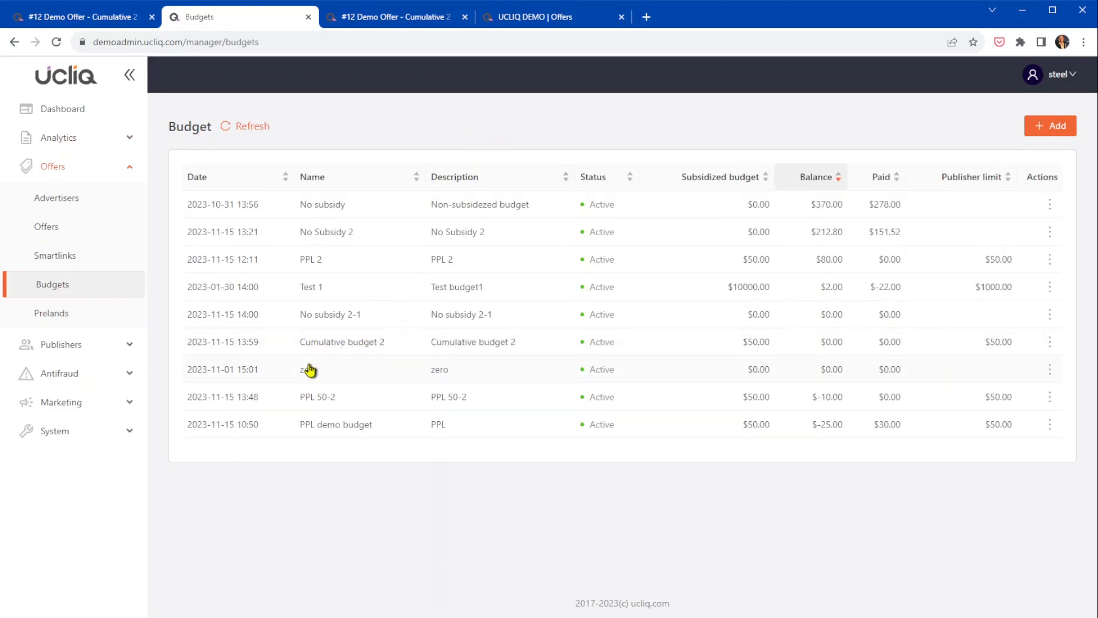
{"action": "left_click", "coordinate": [250, 128]}
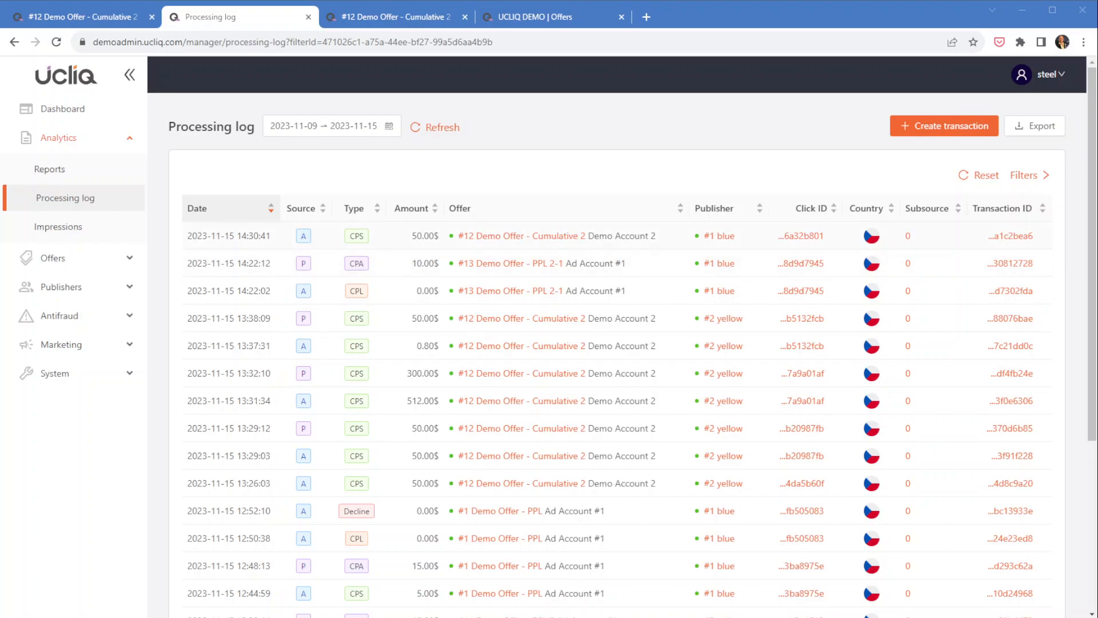
Examine the sale, net, fee and campaign balance in the newest 50.00$ advertiser transaction of offer #12, then close its details.
{"action": "left_click", "coordinate": [384, 245]}
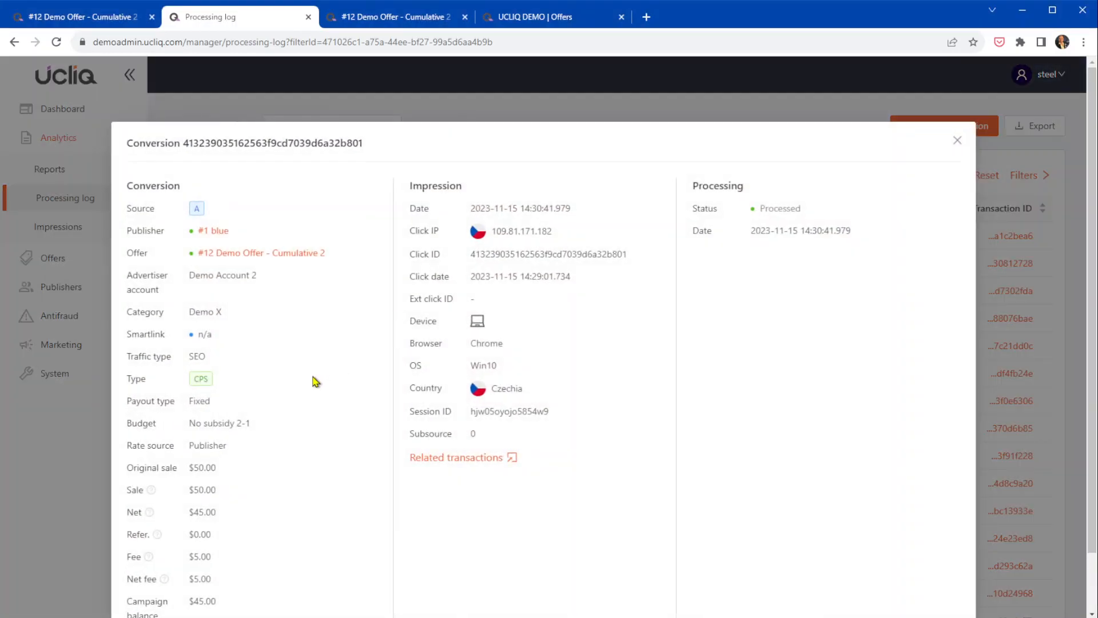
{"action": "scroll", "coordinate": [316, 378], "scroll_direction": "down", "scroll_amount": 1}
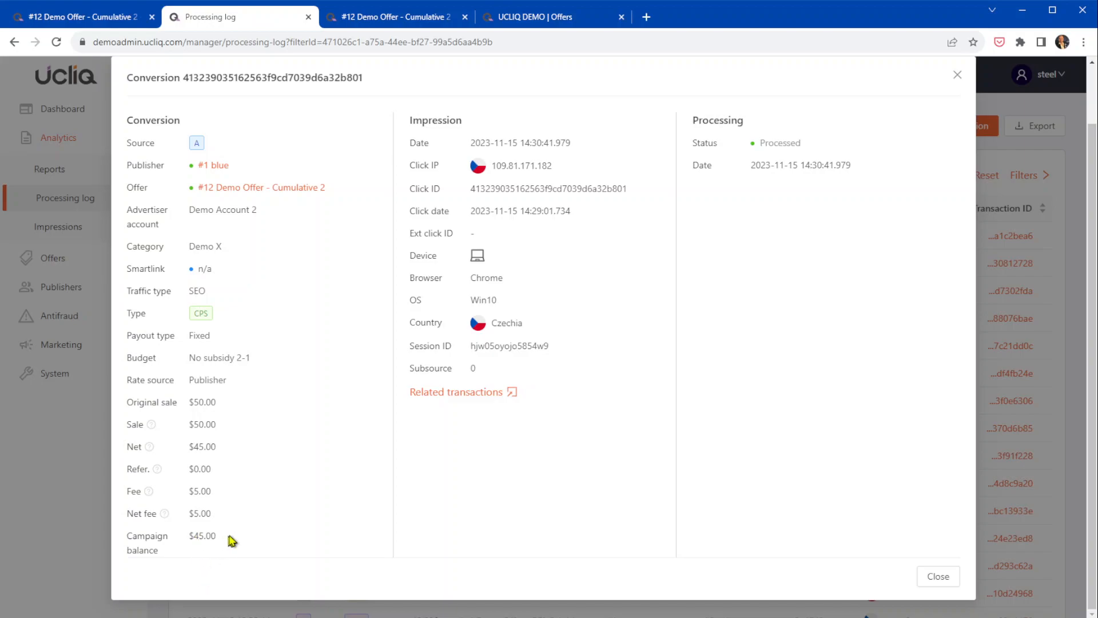
{"action": "left_click", "coordinate": [949, 577]}
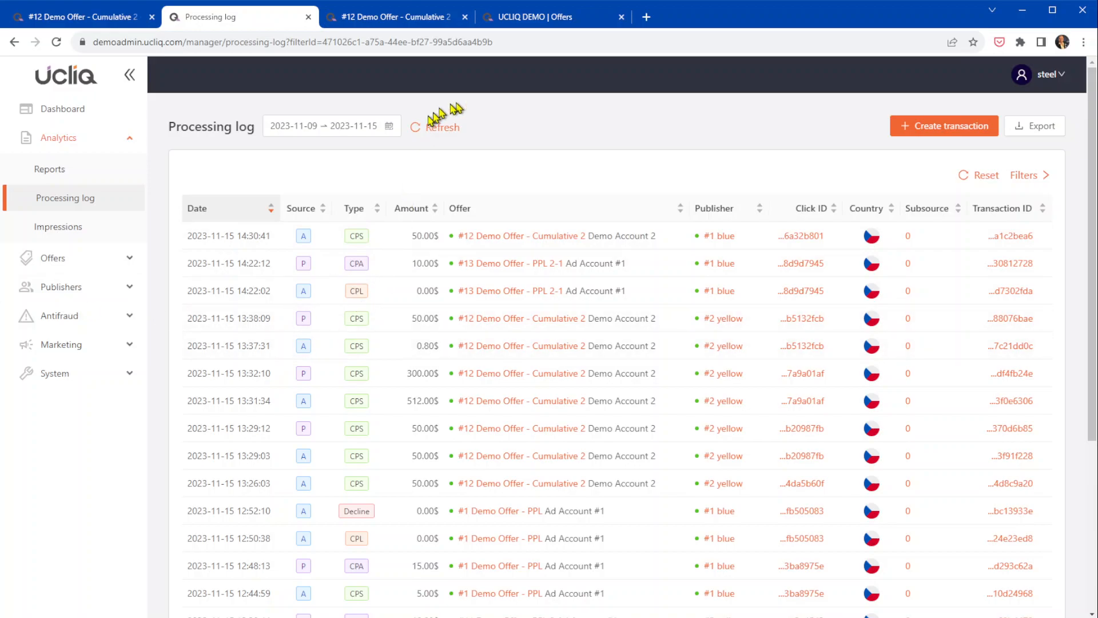
{"action": "left_click", "coordinate": [527, 14]}
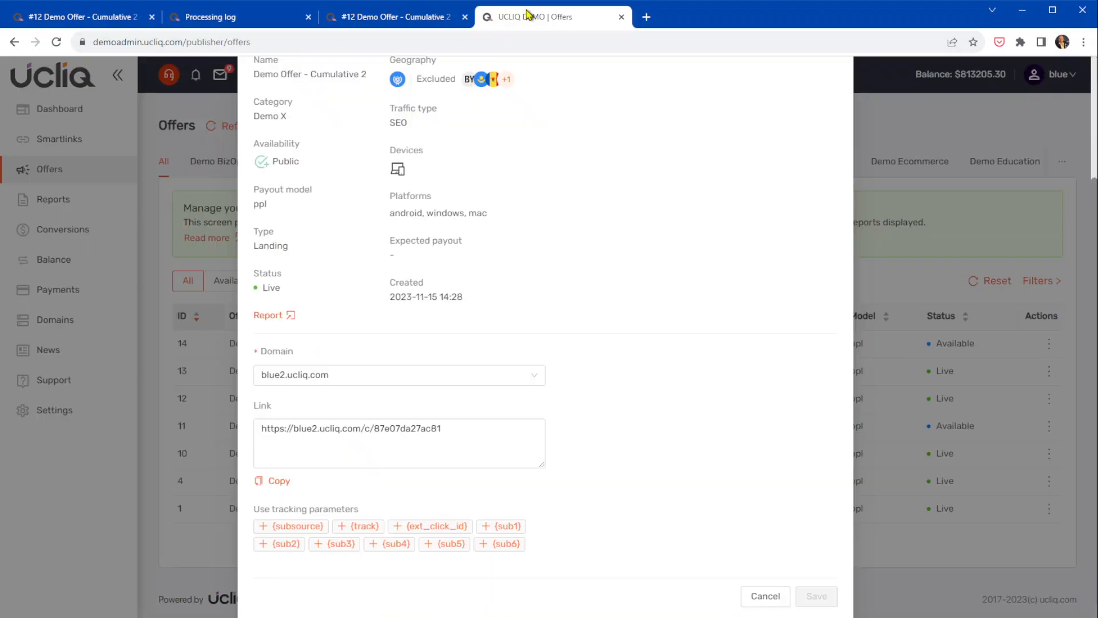
{"action": "left_click", "coordinate": [646, 17]}
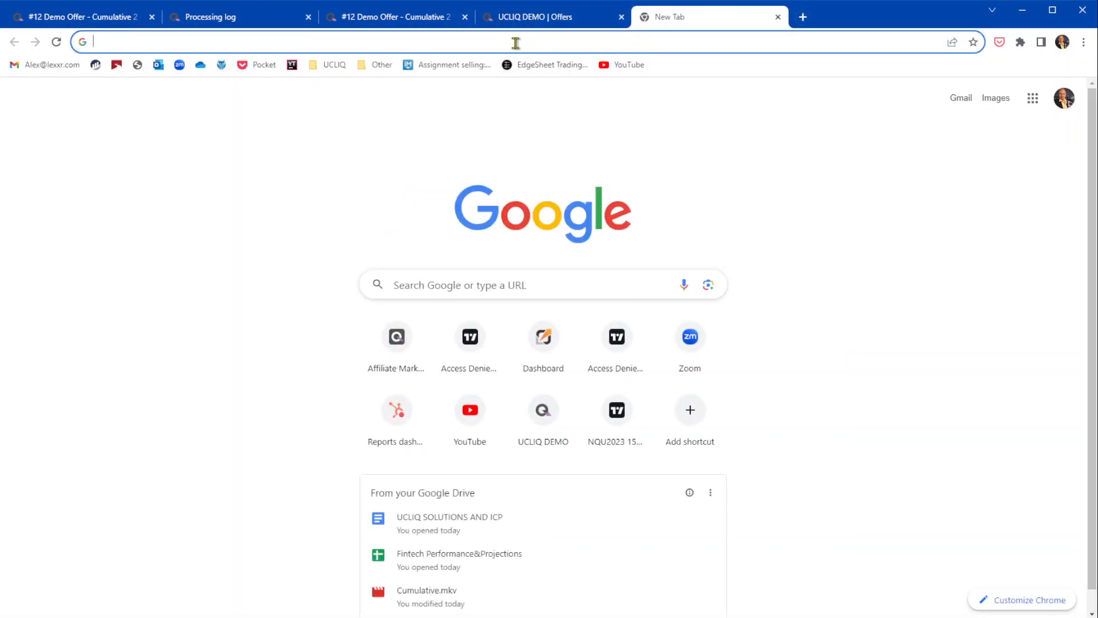
{"action": "type", "text": "https://blue2.ucliq.com/c/87e07da27ac81"}
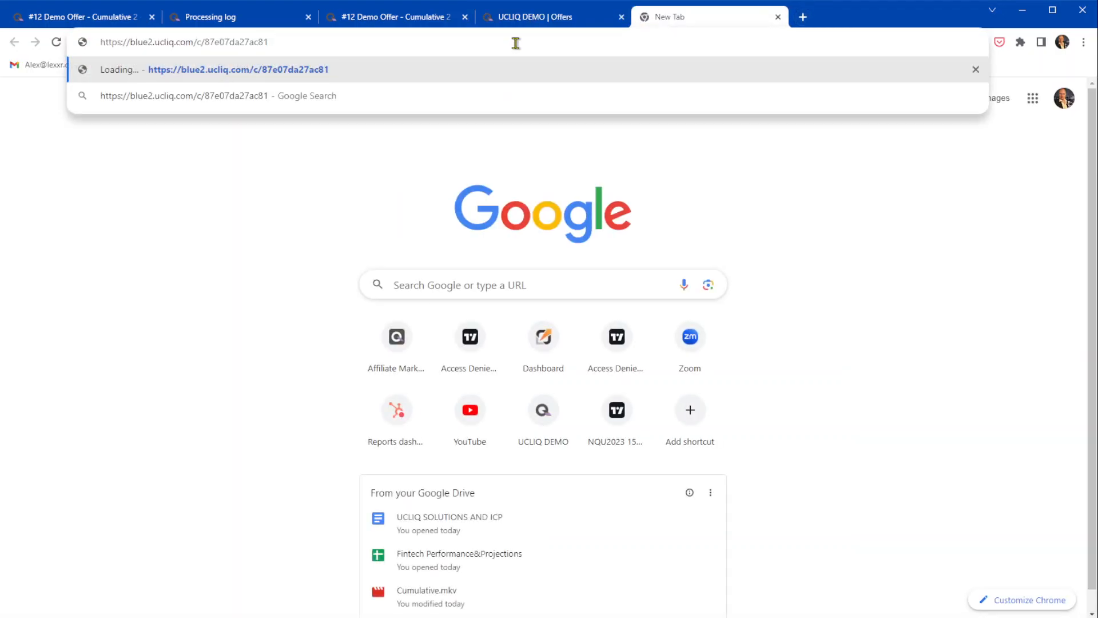
{"action": "key", "text": "Return"}
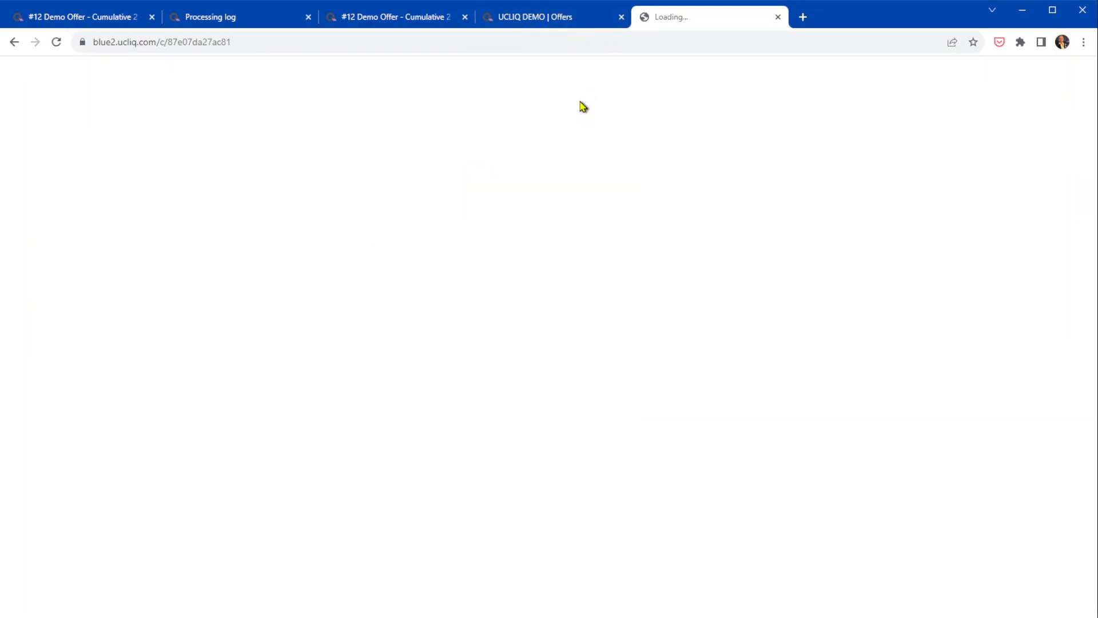
{"action": "left_click", "coordinate": [440, 451]}
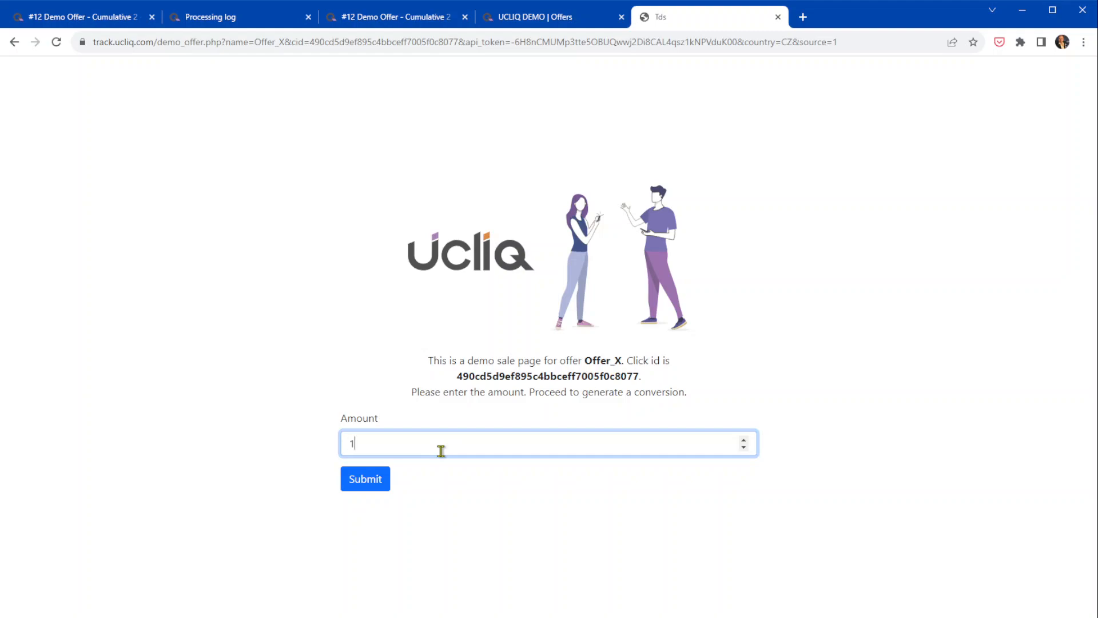
{"action": "left_click", "coordinate": [367, 485]}
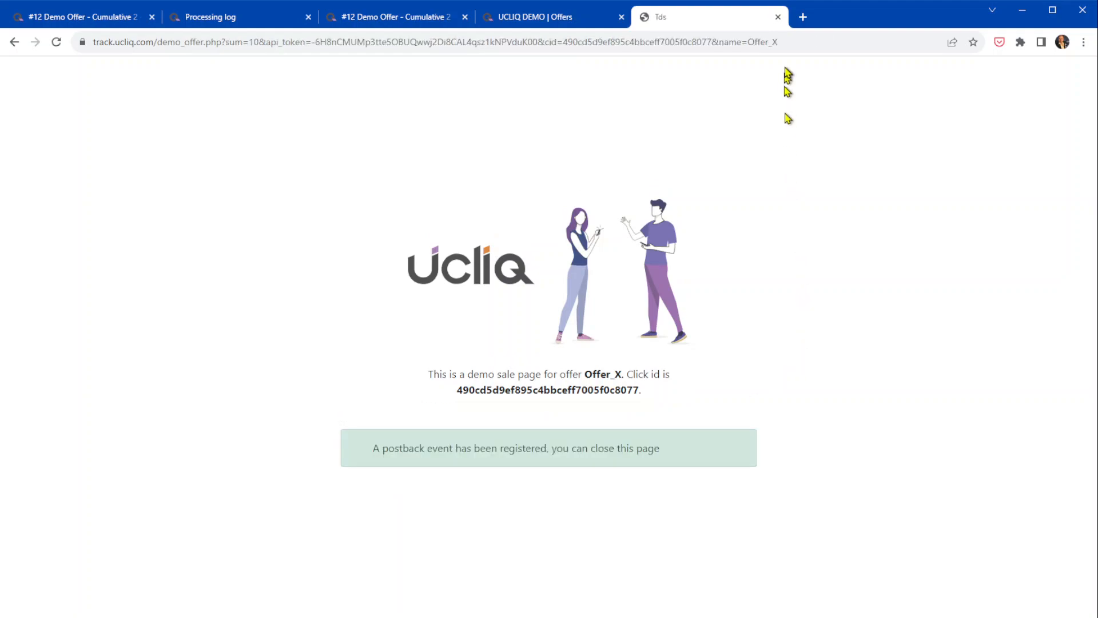
{"action": "left_click", "coordinate": [778, 16]}
Refresh the processing log and examine the details of the new 10.00$ advertiser transaction and its matching 50.00$ publisher payout for offer #12.
{"action": "left_click", "coordinate": [207, 18]}
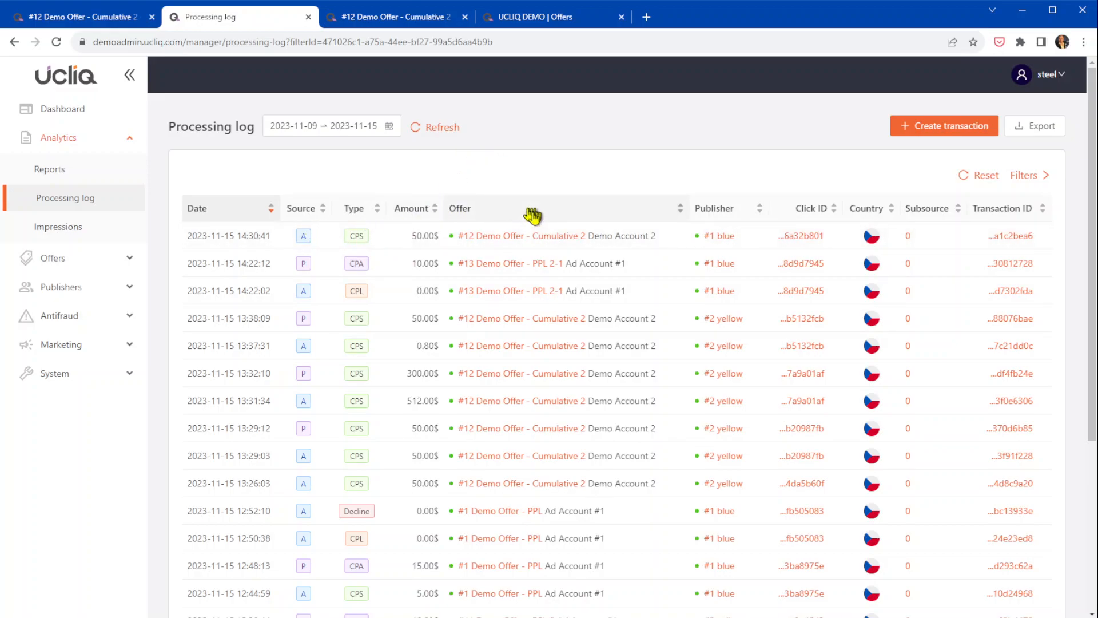
{"action": "left_click", "coordinate": [449, 129]}
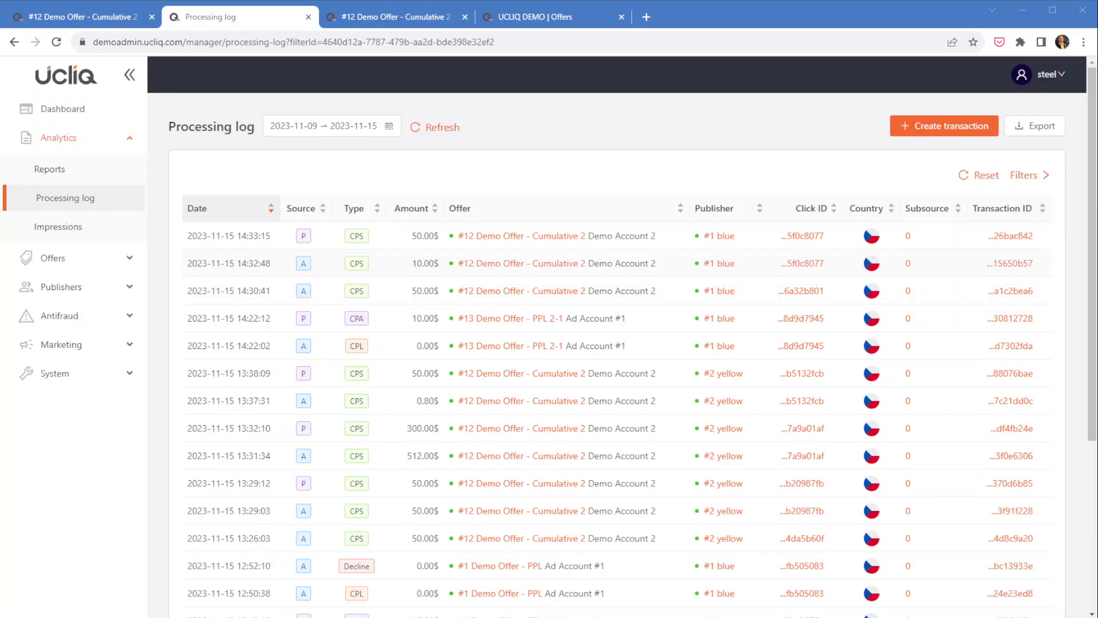
{"action": "left_click", "coordinate": [478, 268]}
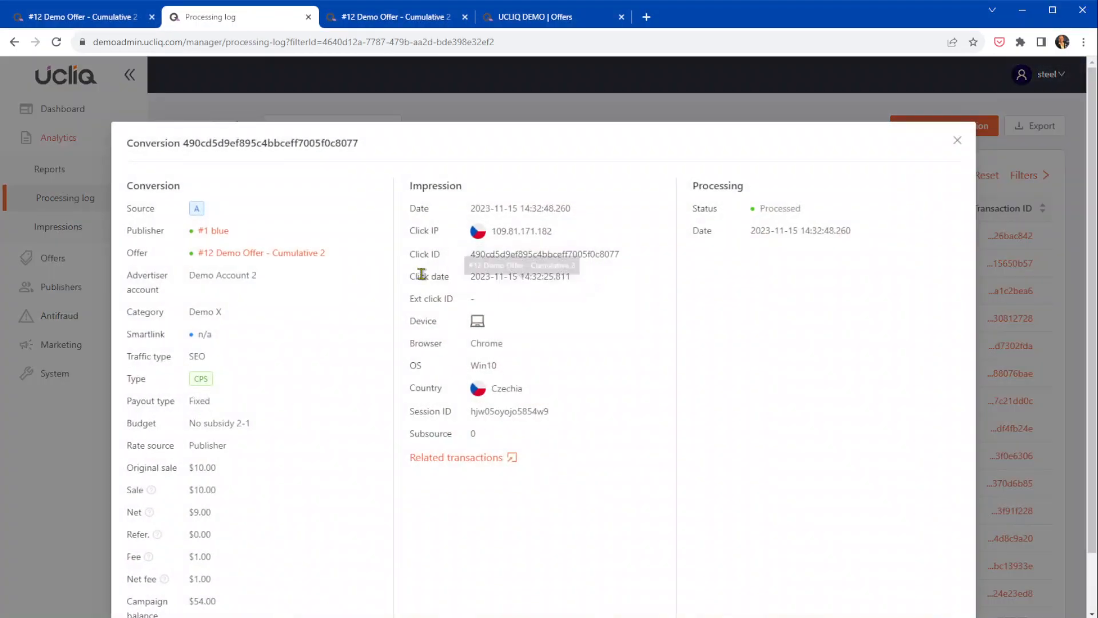
{"action": "scroll", "coordinate": [318, 319], "scroll_direction": "down", "scroll_amount": 2}
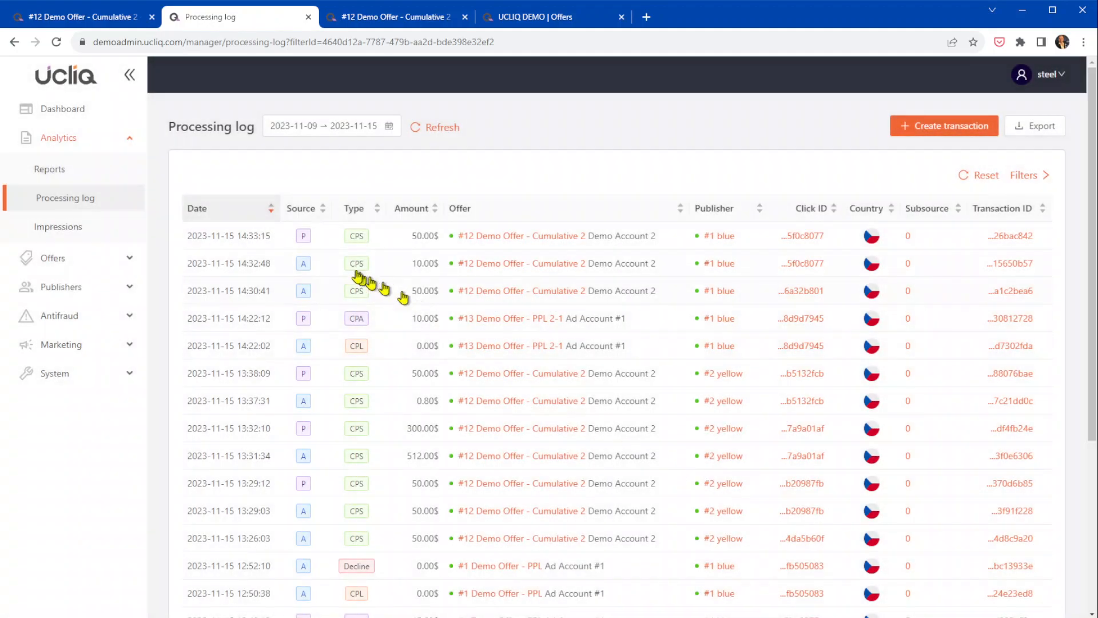
{"action": "left_click", "coordinate": [379, 237]}
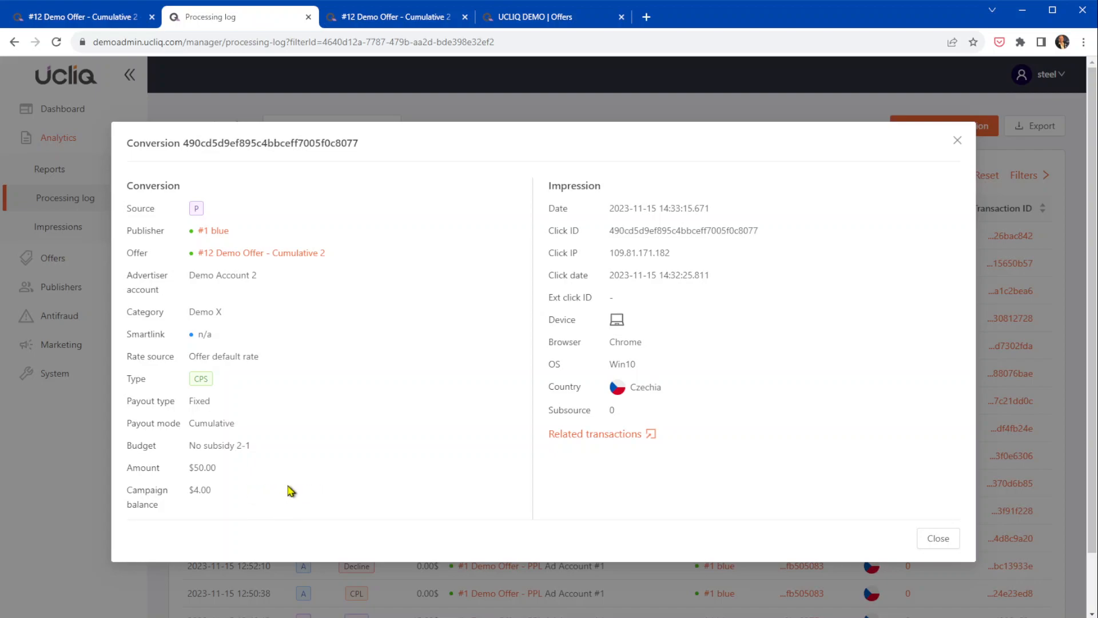
{"action": "left_click", "coordinate": [938, 539]}
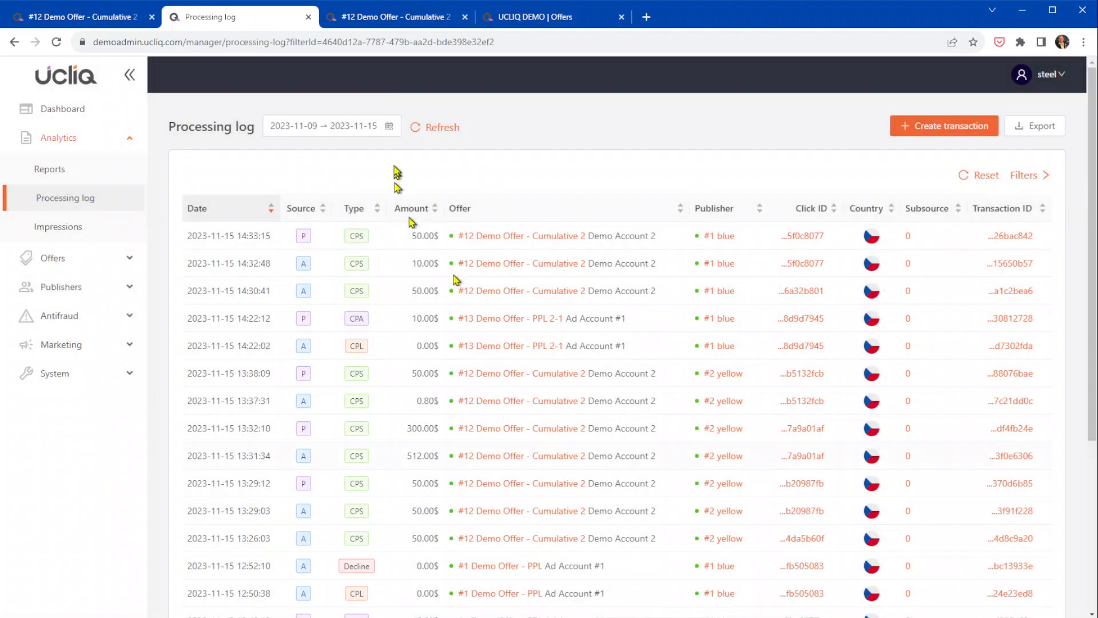
{"action": "left_click", "coordinate": [575, 21]}
{"action": "left_click", "coordinate": [646, 16]}
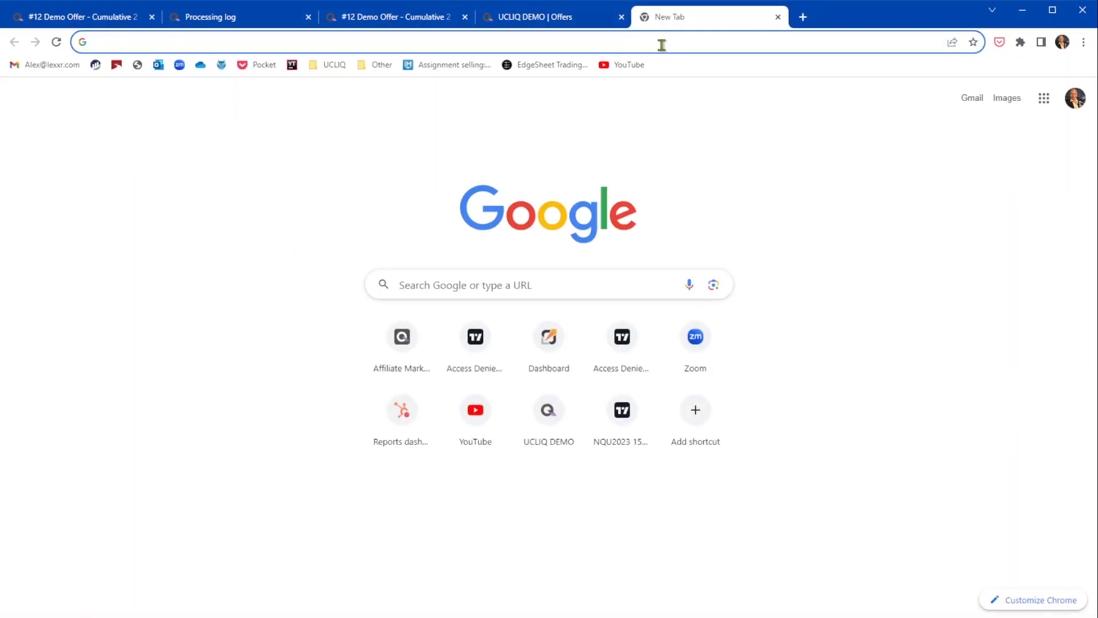
{"action": "type", "text": "https://blue2.ucliq.com/c/87e07da27ac81"}
{"action": "key", "text": "Return"}
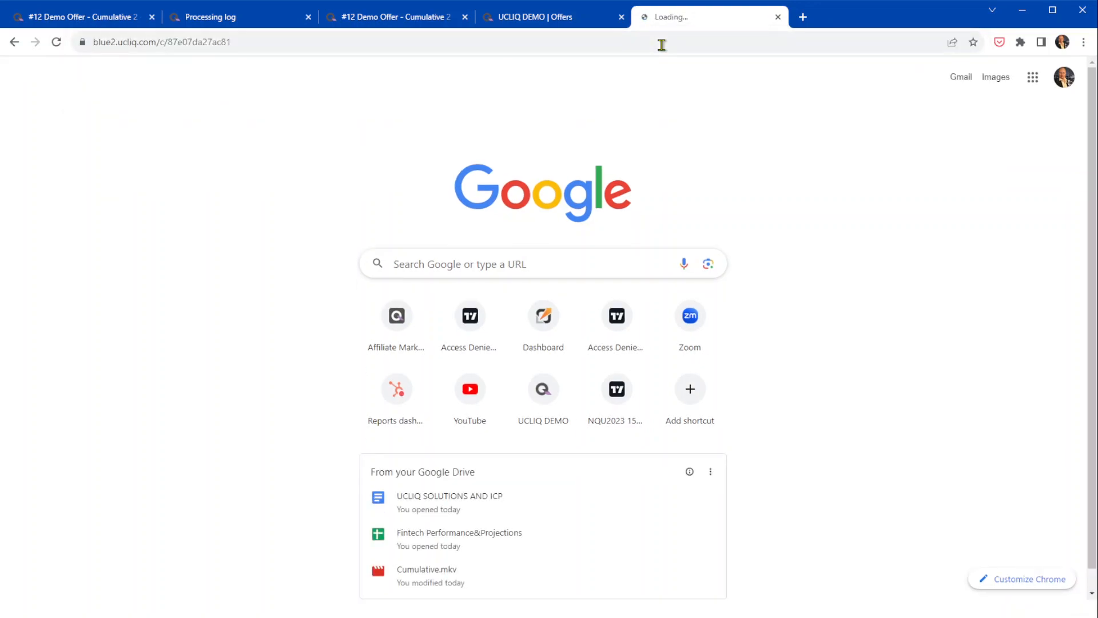
{"action": "left_click", "coordinate": [491, 443]}
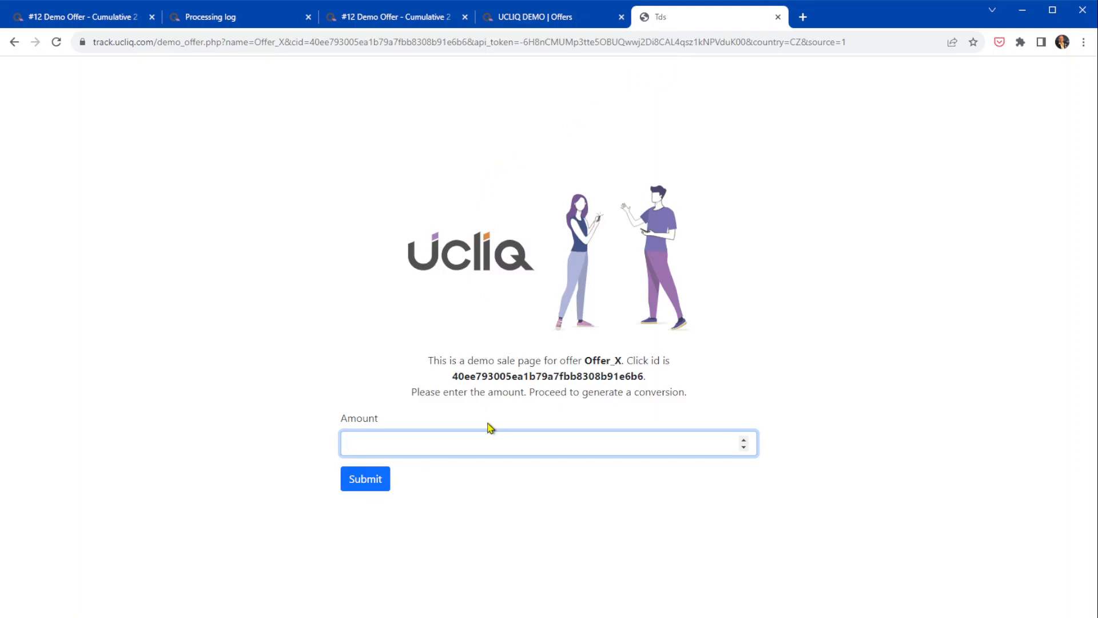
{"action": "type", "text": "52"}
{"action": "left_click", "coordinate": [379, 478]}
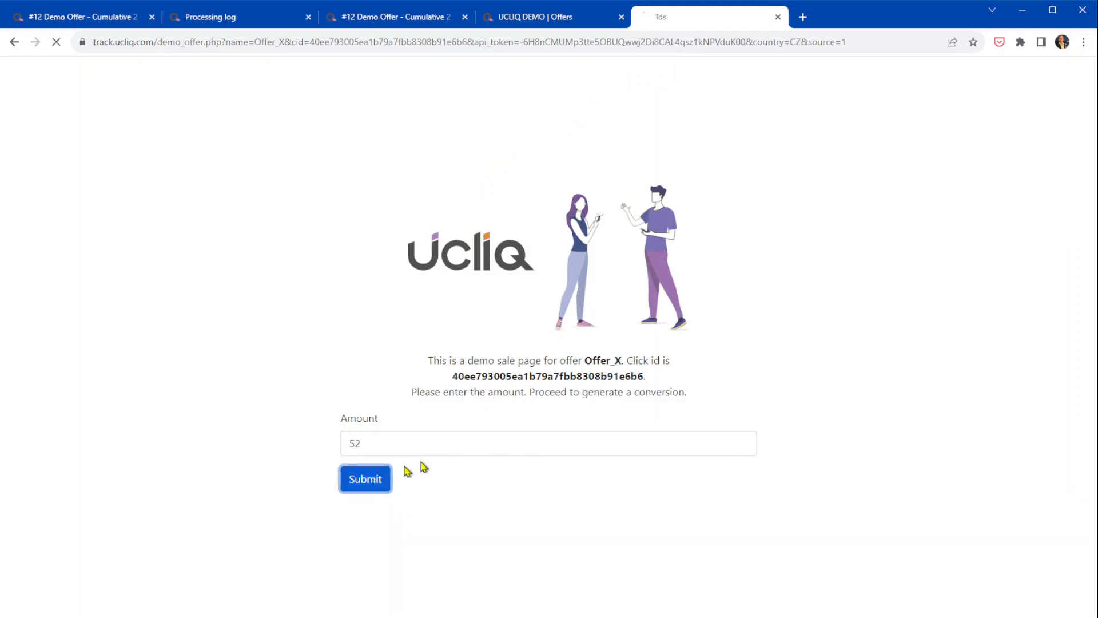
{"action": "left_click", "coordinate": [777, 16]}
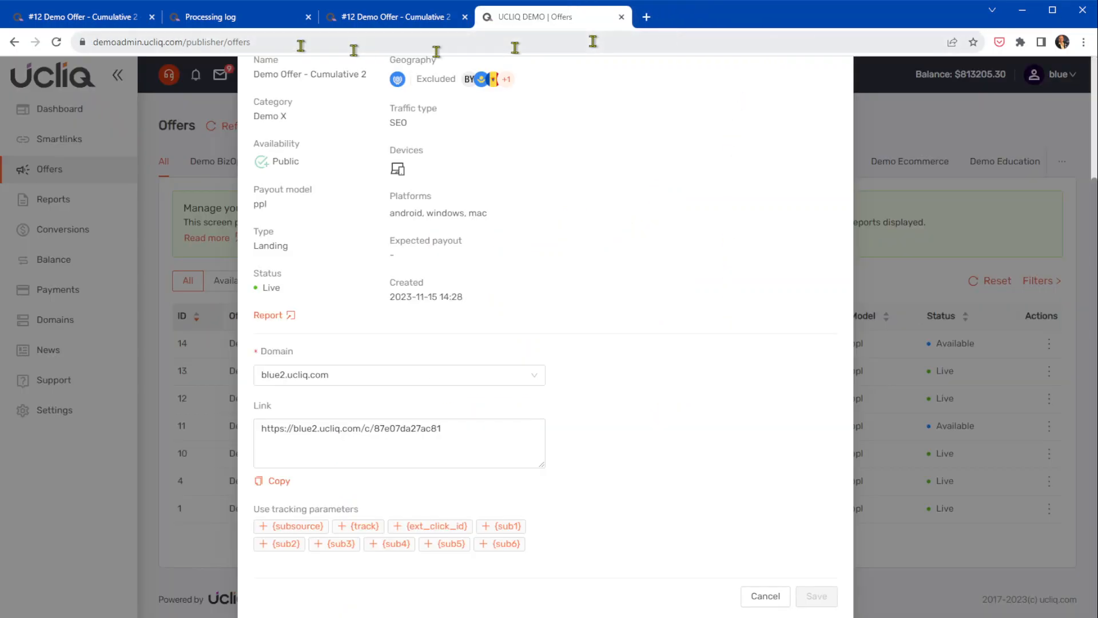
Examine the sale, fee and campaign balance details of the 52.00$ advertiser transaction in the manager's processing log.
{"action": "left_click", "coordinate": [217, 21]}
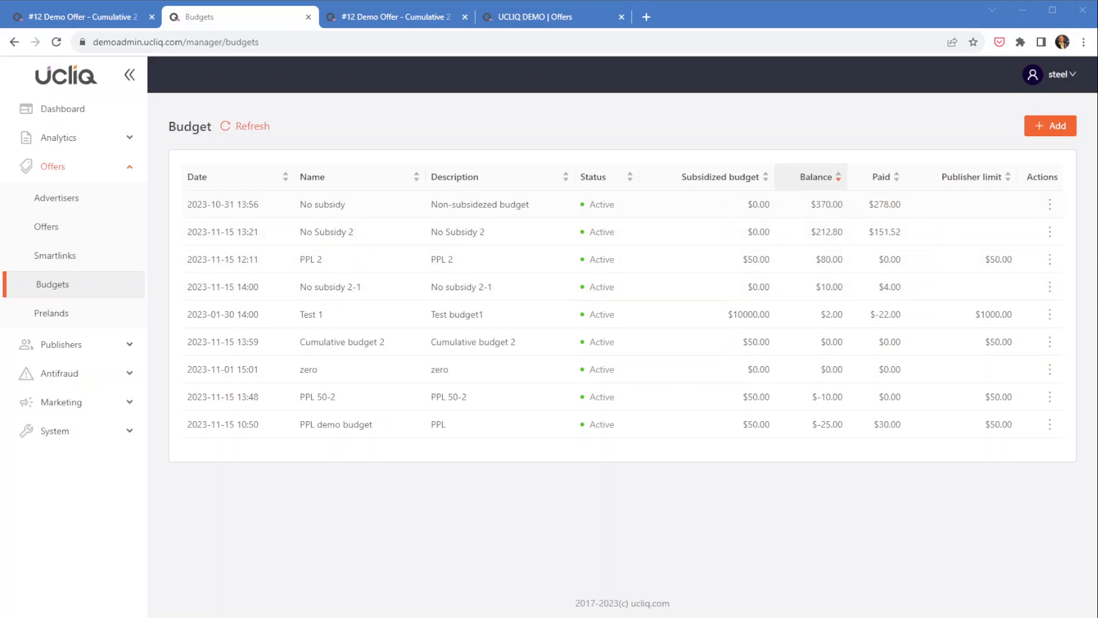
{"action": "left_click", "coordinate": [71, 140]}
{"action": "left_click", "coordinate": [87, 201]}
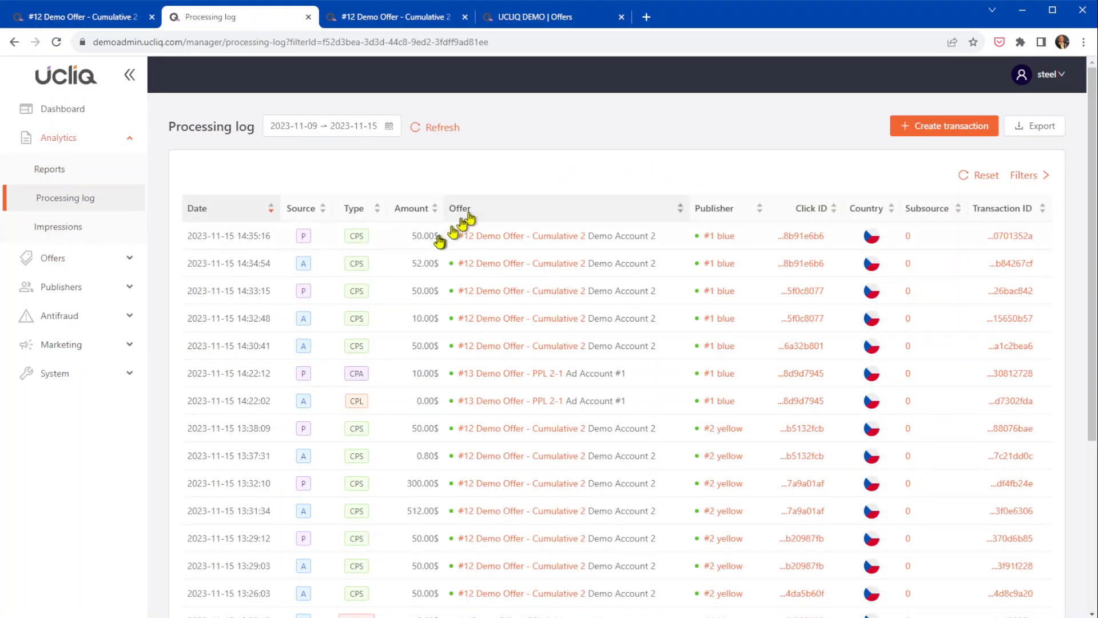
{"action": "left_click", "coordinate": [424, 264]}
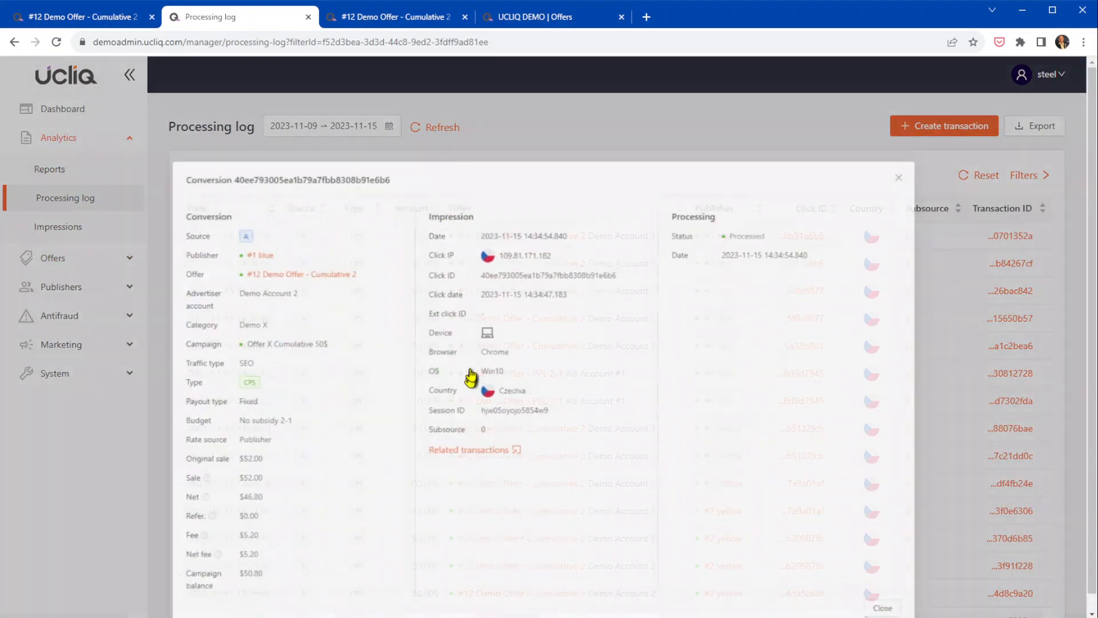
{"action": "scroll", "coordinate": [314, 433], "scroll_direction": "down", "scroll_amount": 2}
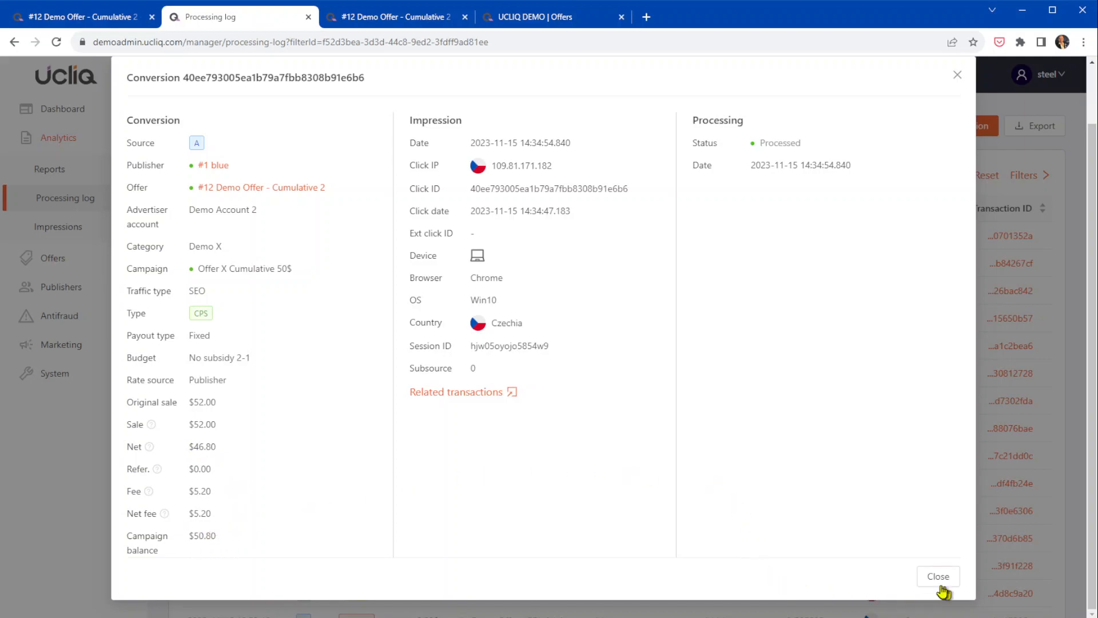
{"action": "left_click", "coordinate": [913, 569]}
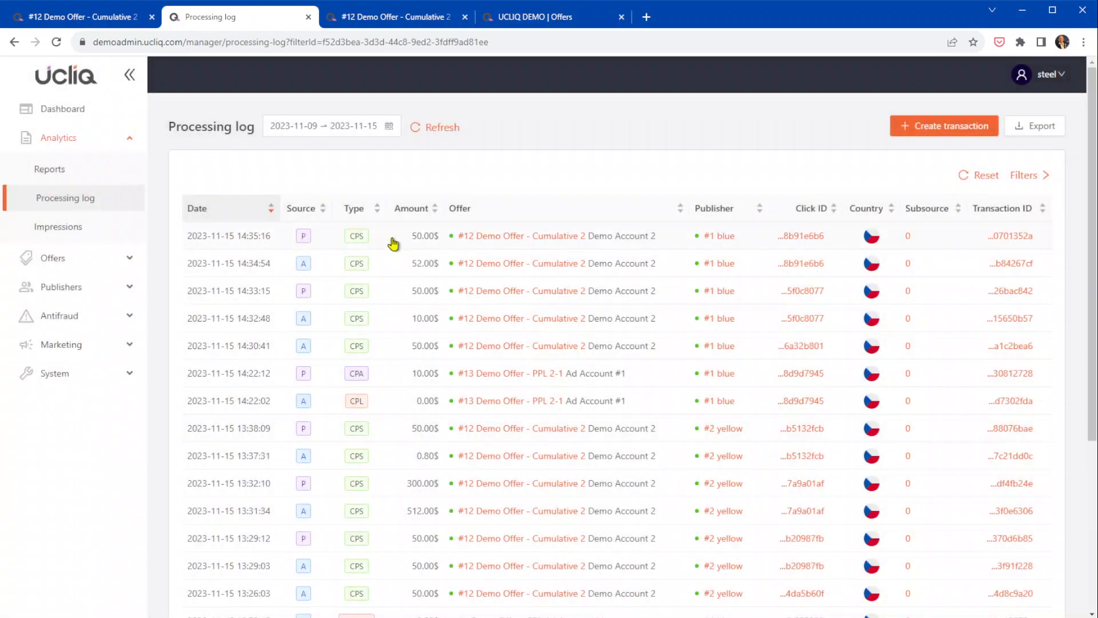
Review the latest 50.00$ publisher payout's campaign balance, then check the No subsidy 2-1 balance and paid amount in the budgets list.
{"action": "left_click", "coordinate": [433, 274]}
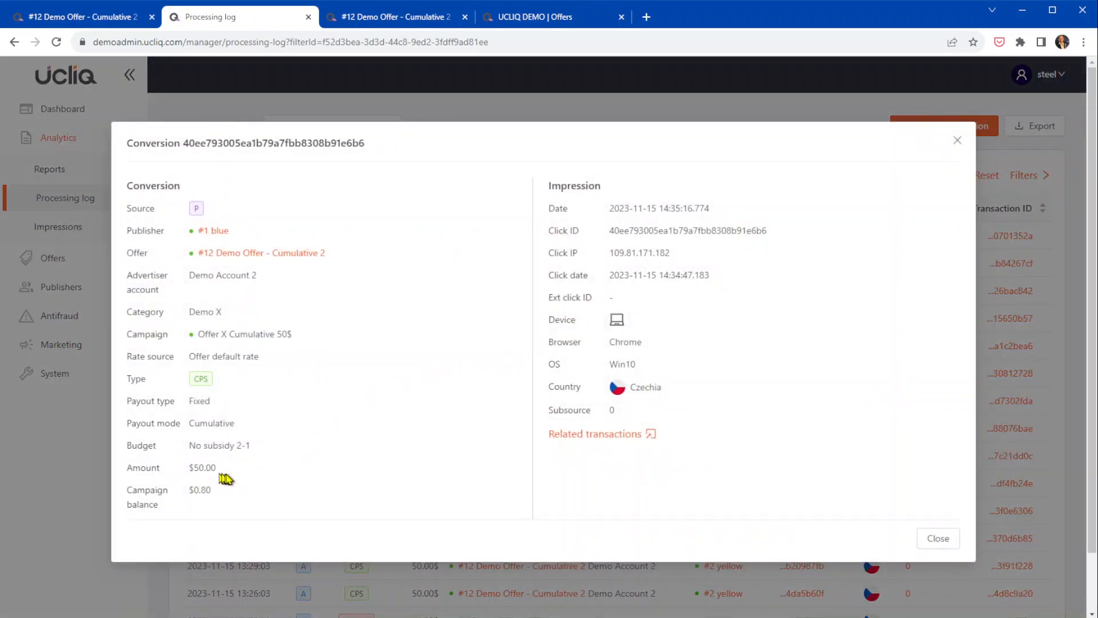
{"action": "left_click", "coordinate": [941, 543]}
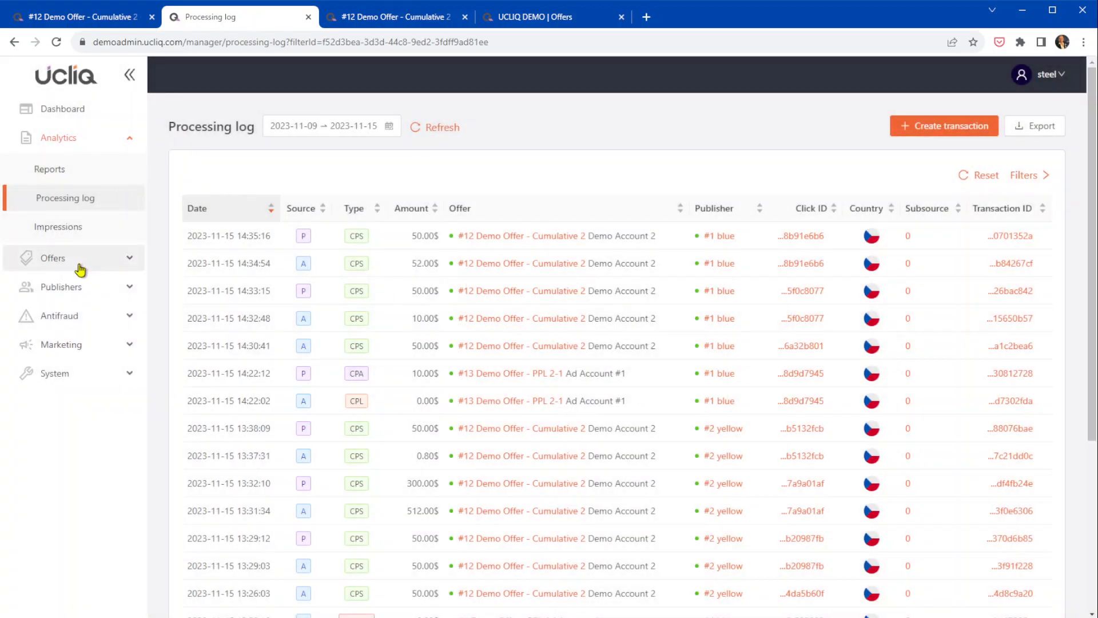
{"action": "left_click", "coordinate": [80, 265]}
{"action": "left_click", "coordinate": [76, 282]}
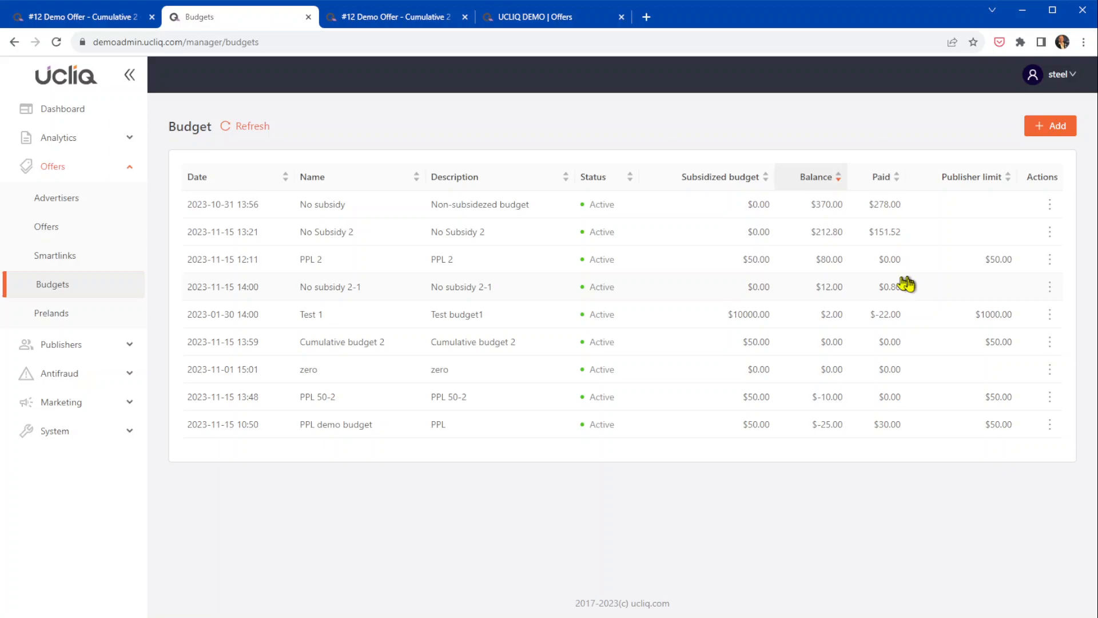
Open the details page of offer #14 Demo Offer - Cumulative 2 + Sub from the manager's offers list.
{"action": "left_click", "coordinate": [69, 229]}
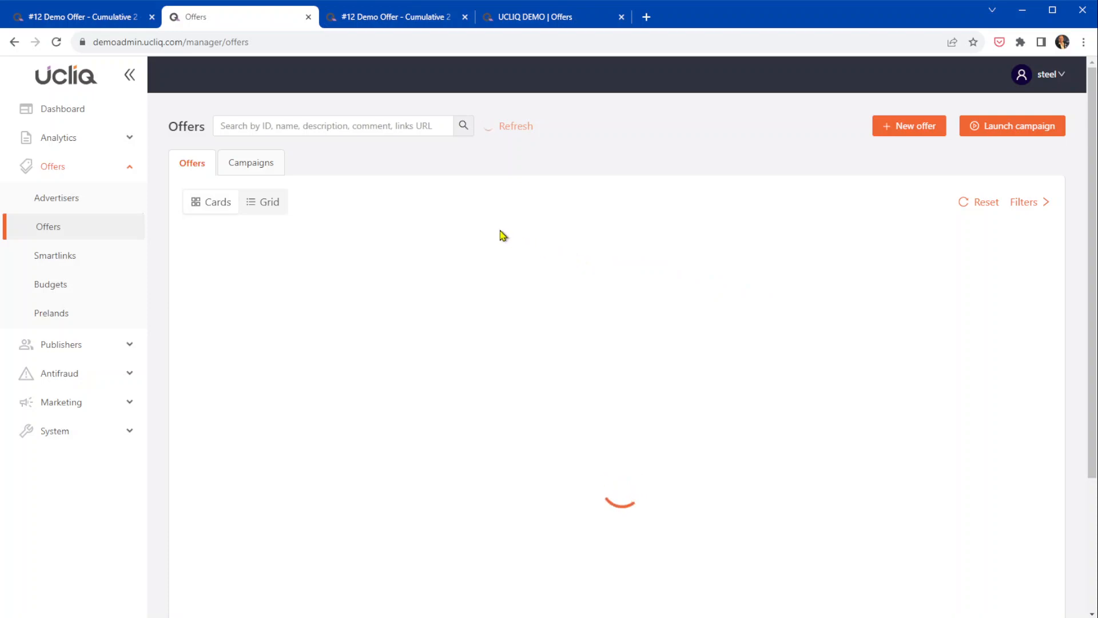
{"action": "left_click", "coordinate": [307, 247]}
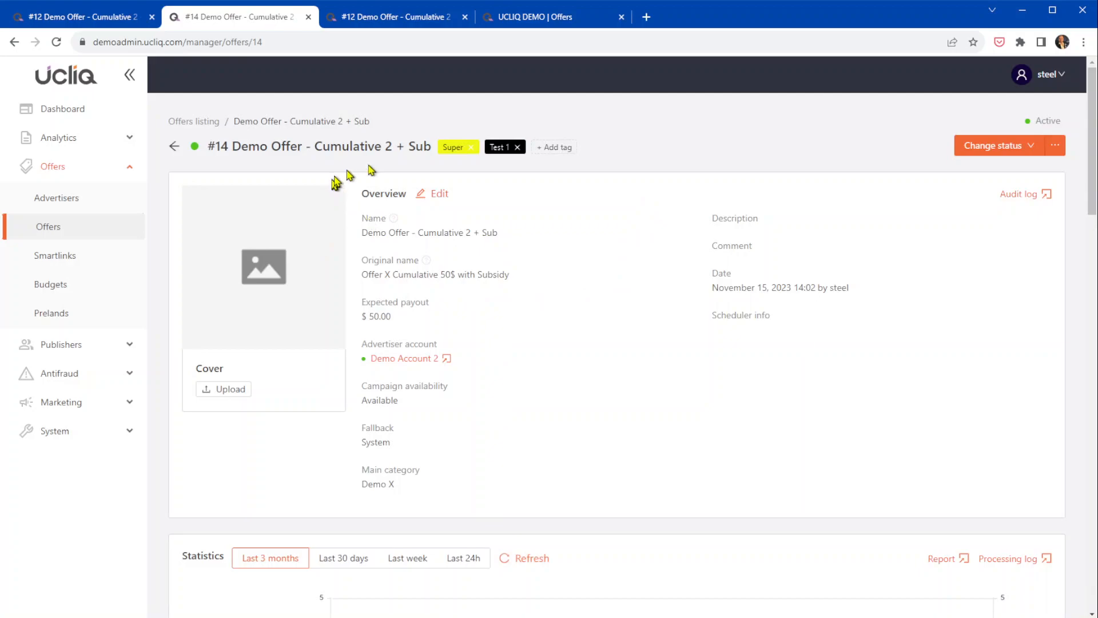
Review the settings of offer #14 Demo Offer - Cumulative 2 + Sub, then check Cumulative budget 2 in the budgets list.
{"action": "scroll", "coordinate": [584, 322], "scroll_direction": "down", "scroll_amount": 7}
{"action": "scroll", "coordinate": [588, 322], "scroll_direction": "down", "scroll_amount": 8}
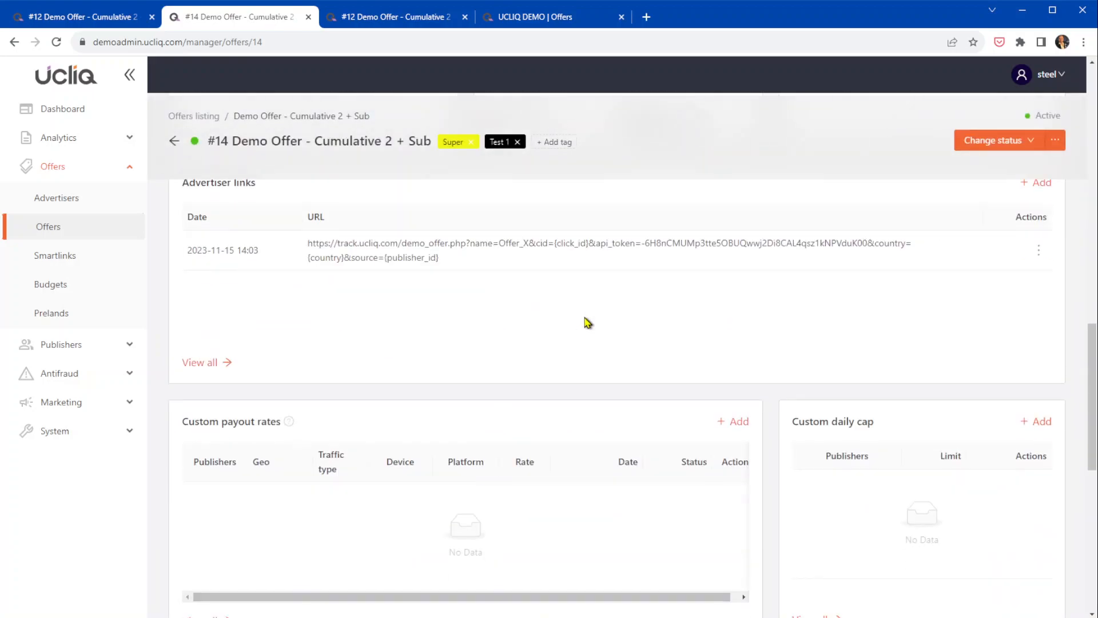
{"action": "scroll", "coordinate": [589, 321], "scroll_direction": "up", "scroll_amount": 5}
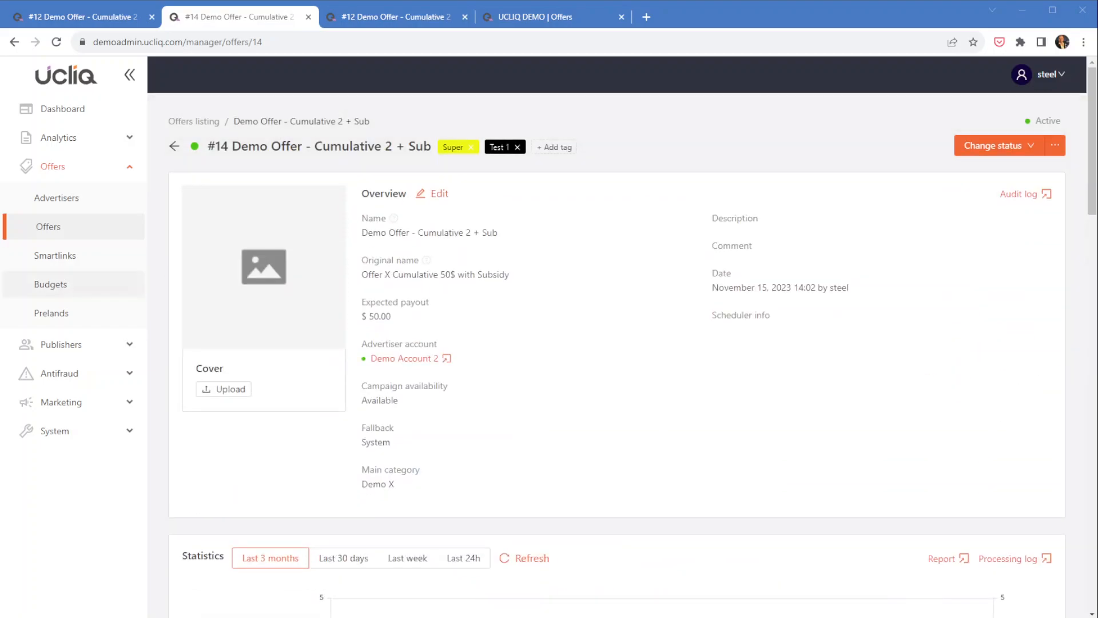
{"action": "left_click", "coordinate": [138, 284]}
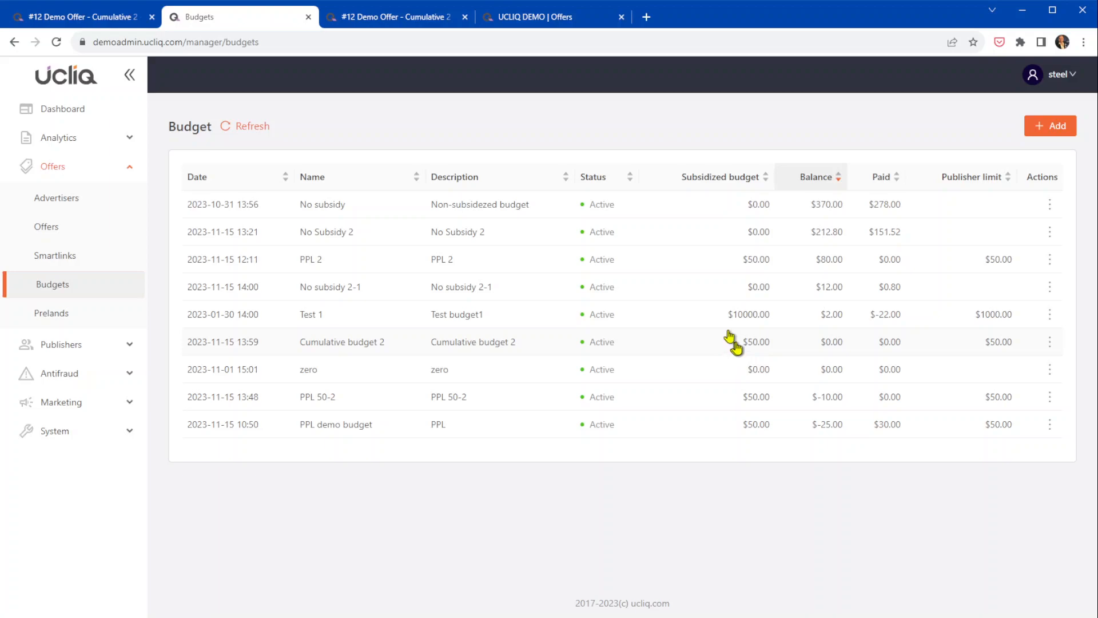
Copy the Demo Offer - Cumulative 2 tracking link from the publisher's offer details and close the details.
{"action": "left_click", "coordinate": [523, 18]}
{"action": "scroll", "coordinate": [599, 214], "scroll_direction": "up", "scroll_amount": 3}
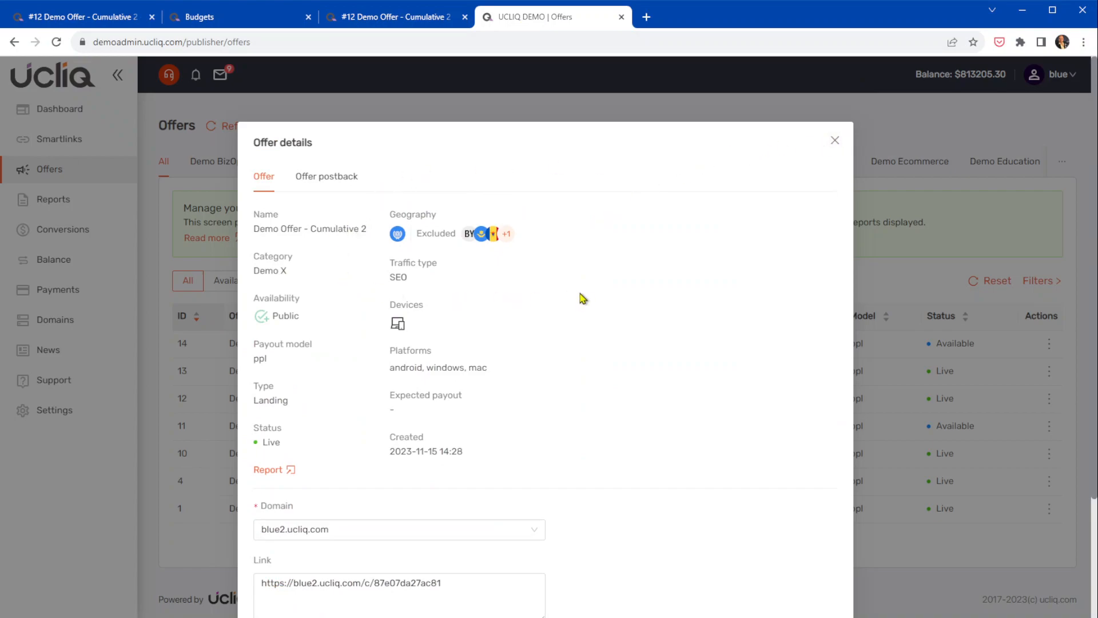
{"action": "scroll", "coordinate": [581, 296], "scroll_direction": "down", "scroll_amount": 3}
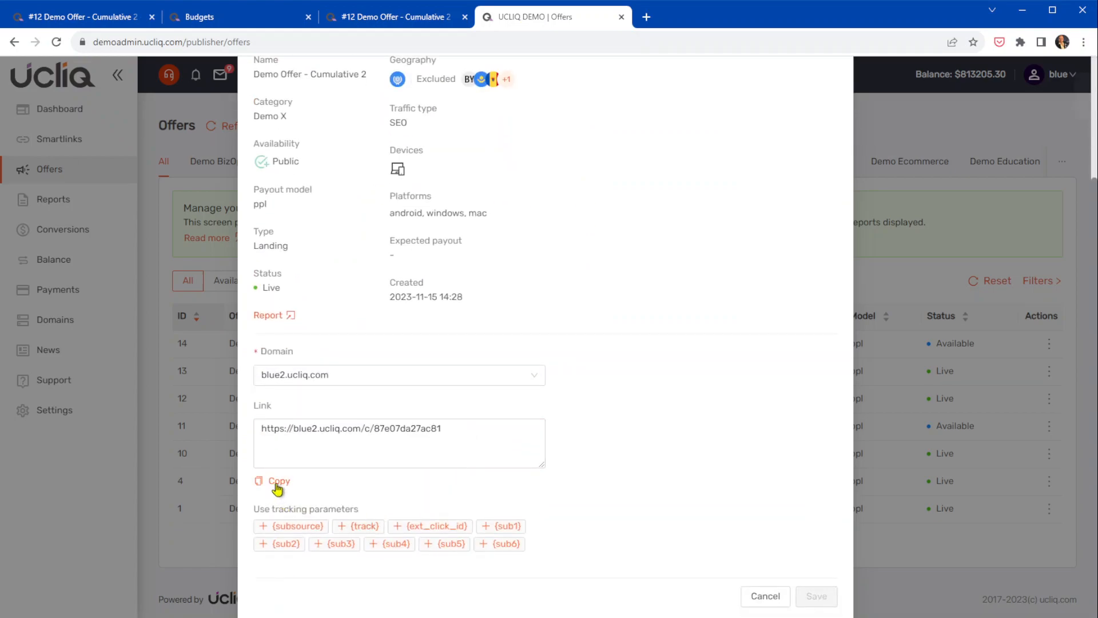
{"action": "left_click", "coordinate": [276, 483]}
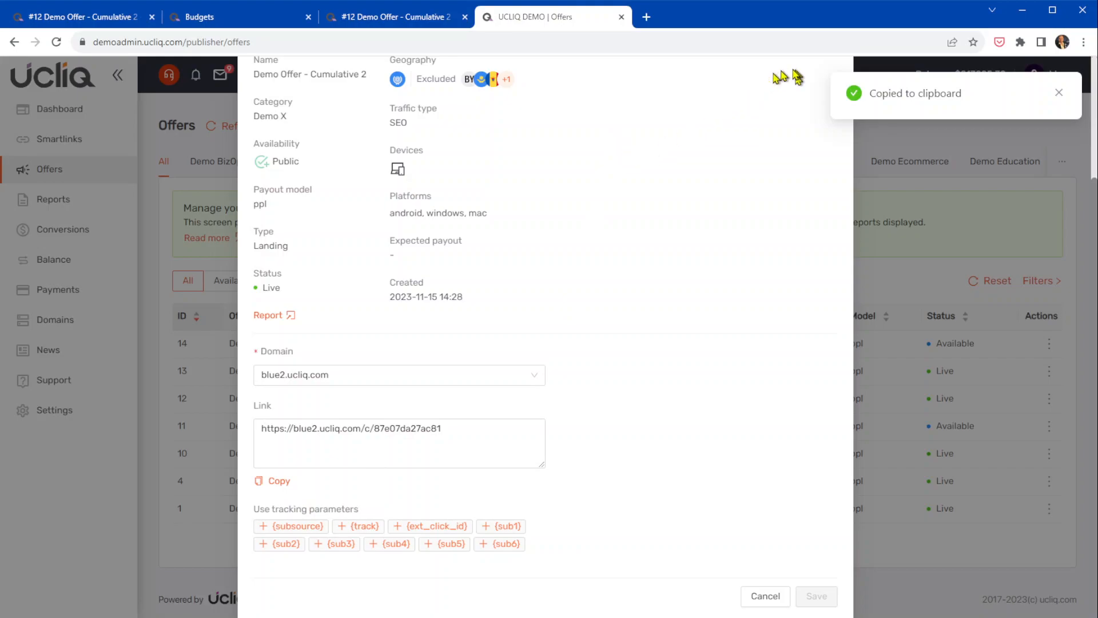
{"action": "scroll", "coordinate": [738, 150], "scroll_direction": "up", "scroll_amount": 3}
{"action": "left_click", "coordinate": [832, 143]}
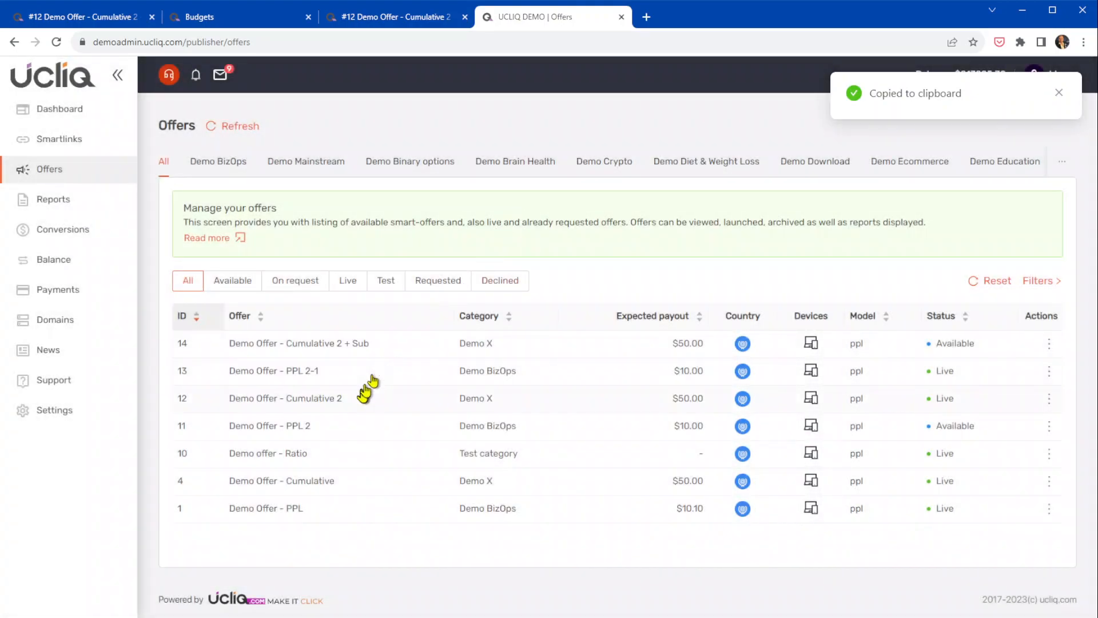
Launch Demo Offer - Cumulative 2 + Sub for the publisher with domain blue2.ucliq.com and traffic type SEO, and copy its link.
{"action": "left_click", "coordinate": [337, 345]}
{"action": "left_click", "coordinate": [422, 401]}
{"action": "left_click", "coordinate": [361, 435]}
{"action": "left_click", "coordinate": [351, 459]}
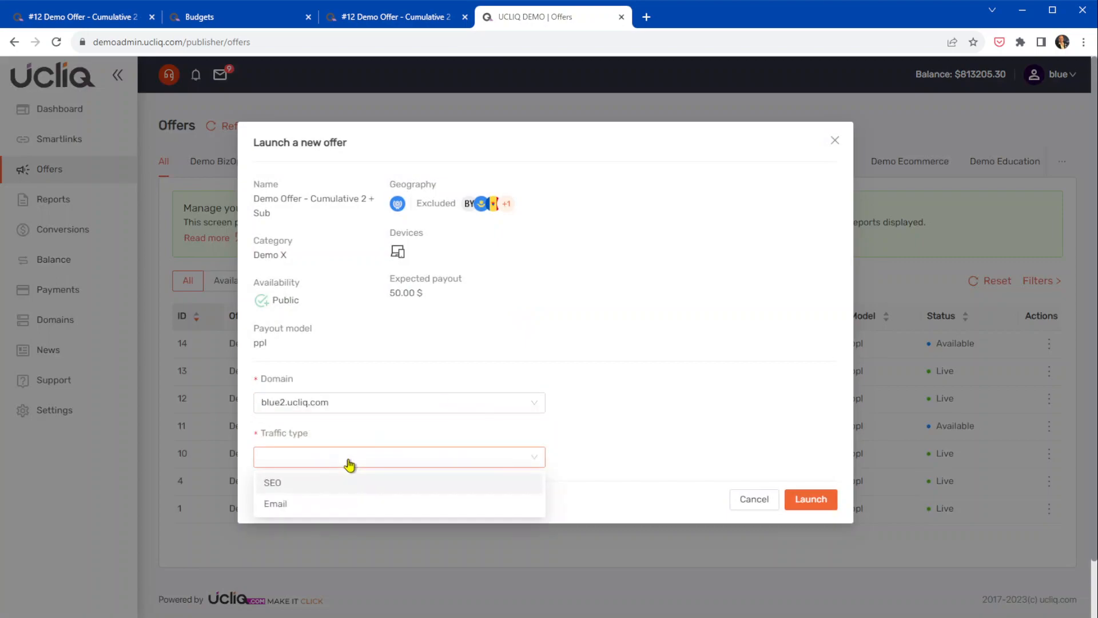
{"action": "left_click", "coordinate": [332, 482]}
{"action": "left_click", "coordinate": [806, 499]}
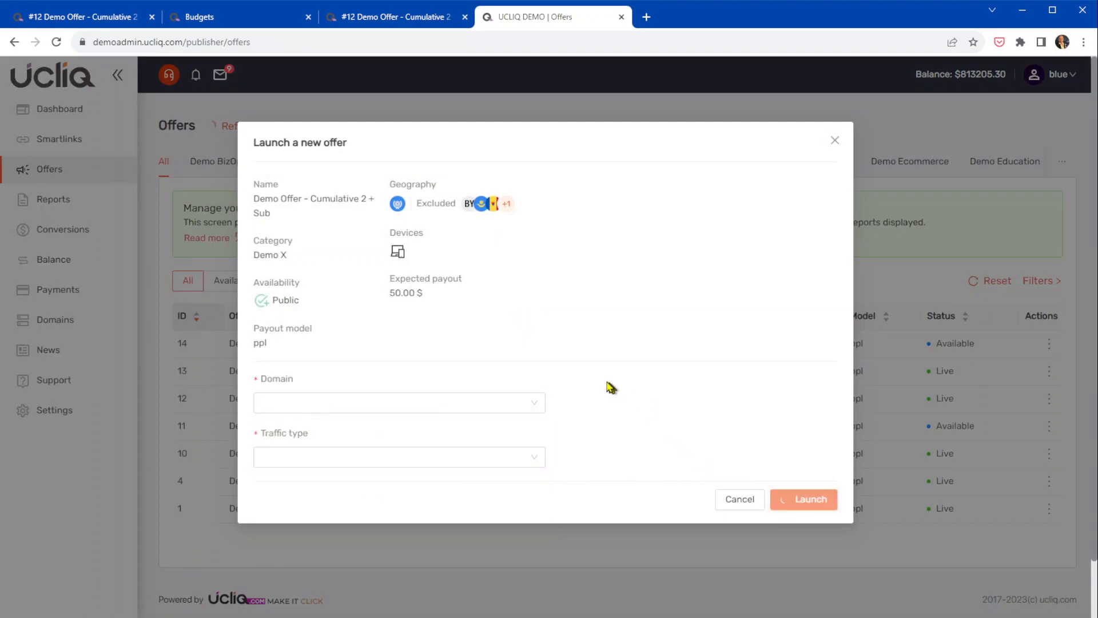
{"action": "scroll", "coordinate": [398, 529], "scroll_direction": "down", "scroll_amount": 3}
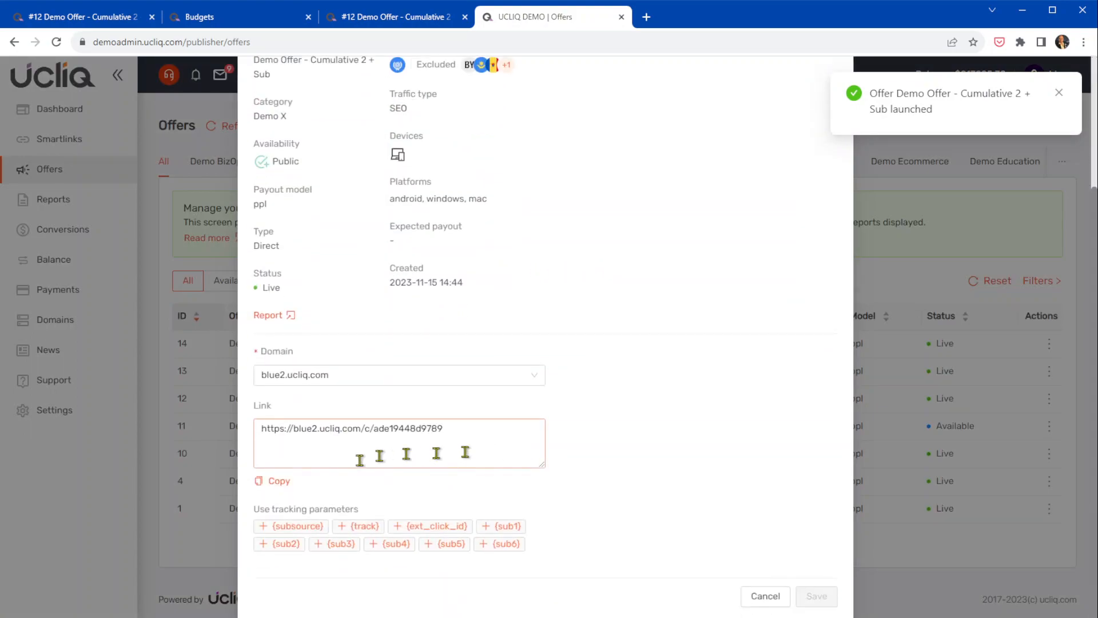
{"action": "left_click", "coordinate": [275, 482]}
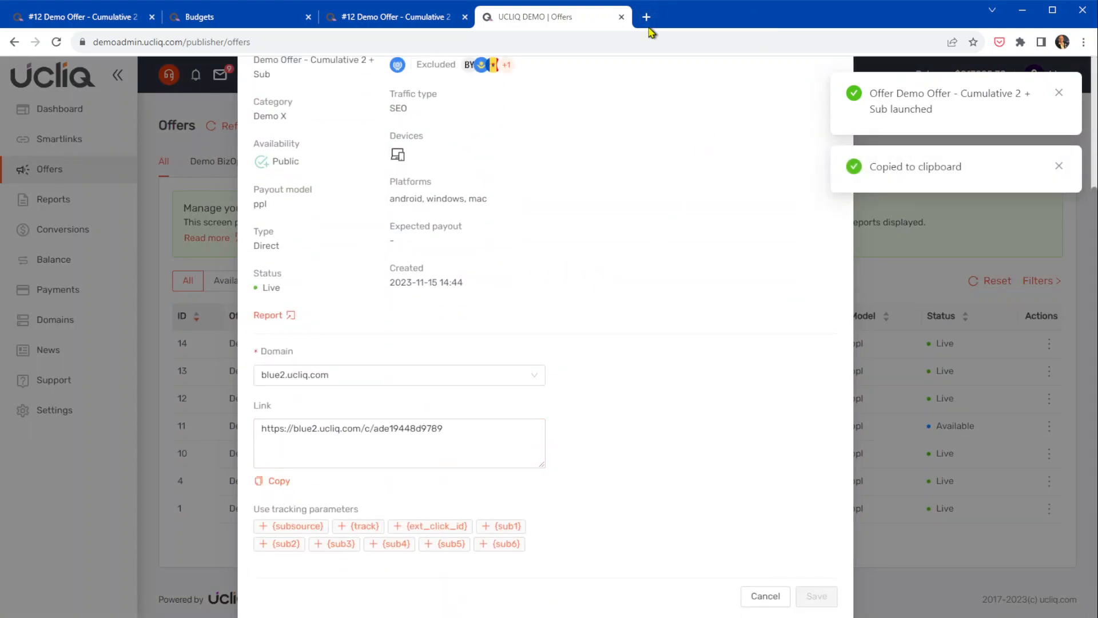
Open the copied Demo Offer - Cumulative 2 + Sub link in a new browser tab and generate a conversion with an amount of 10.
{"action": "left_click", "coordinate": [652, 16]}
{"action": "left_click", "coordinate": [484, 37]}
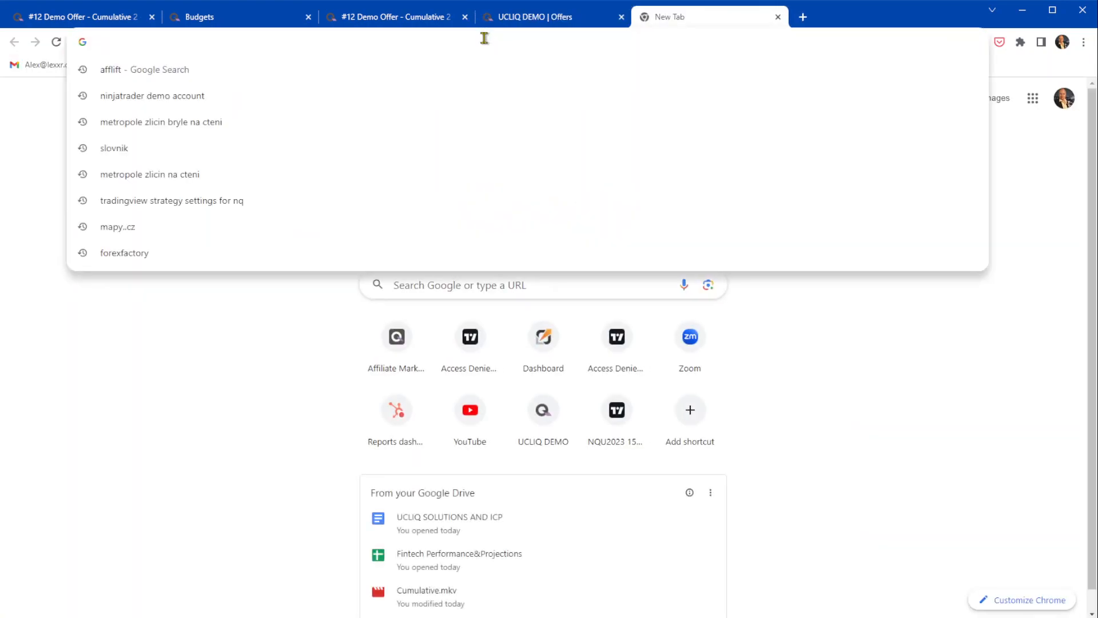
{"action": "key", "text": "ctrl+v"}
{"action": "key", "text": "Return"}
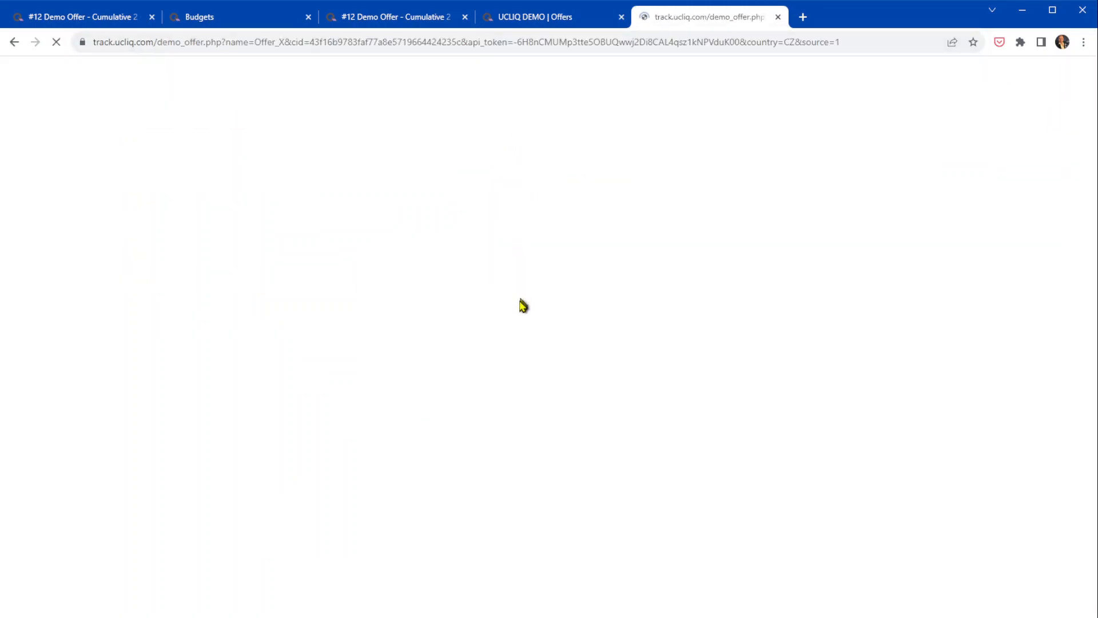
{"action": "left_click", "coordinate": [490, 443]}
{"action": "type", "text": "10"}
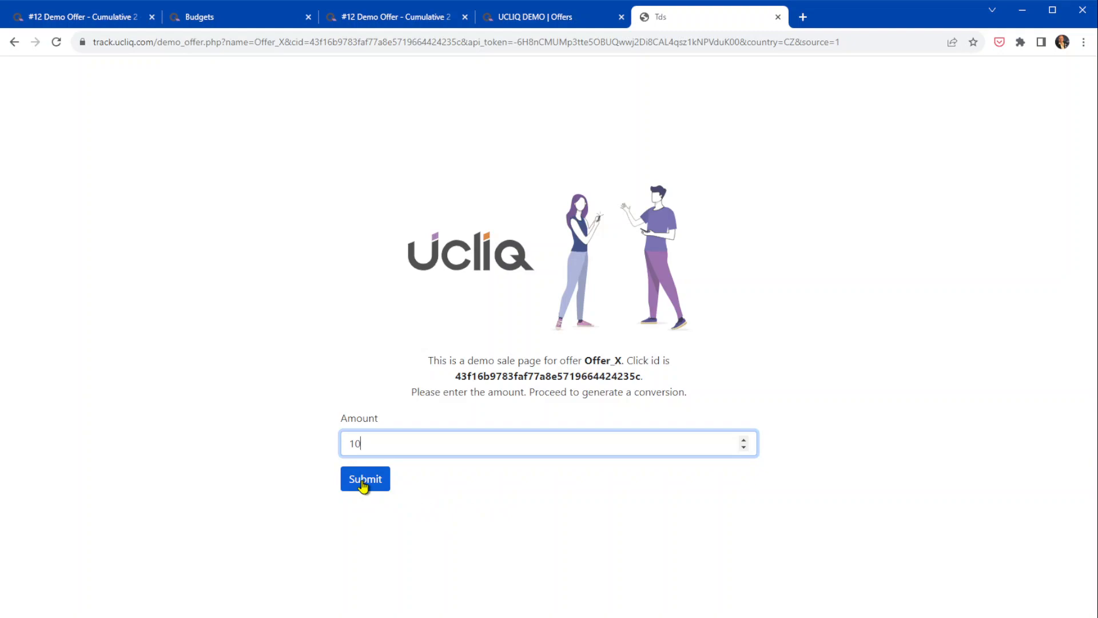
{"action": "left_click", "coordinate": [362, 483]}
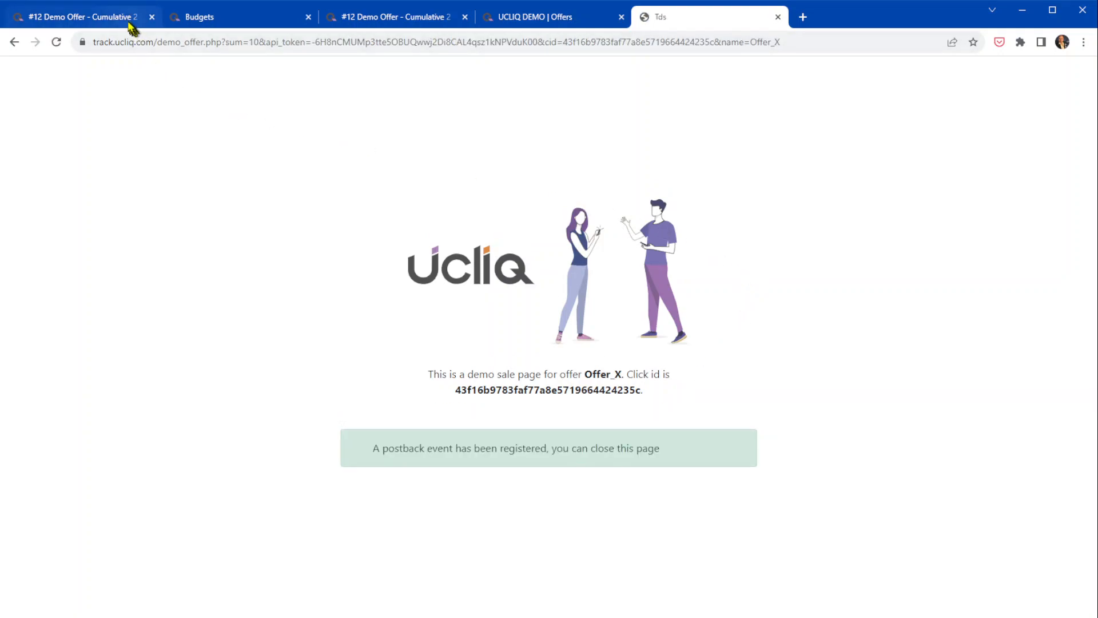
Refresh the budgets list, then examine the 10.00$ advertiser transaction of offer #14 in the manager's processing log.
{"action": "left_click", "coordinate": [190, 16]}
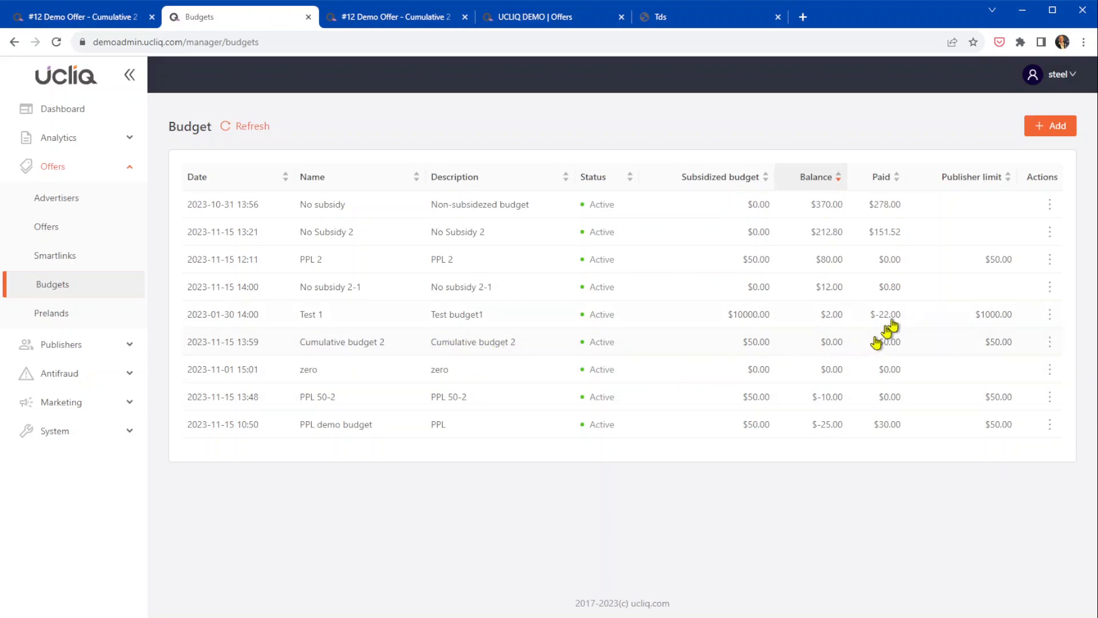
{"action": "left_click", "coordinate": [250, 129]}
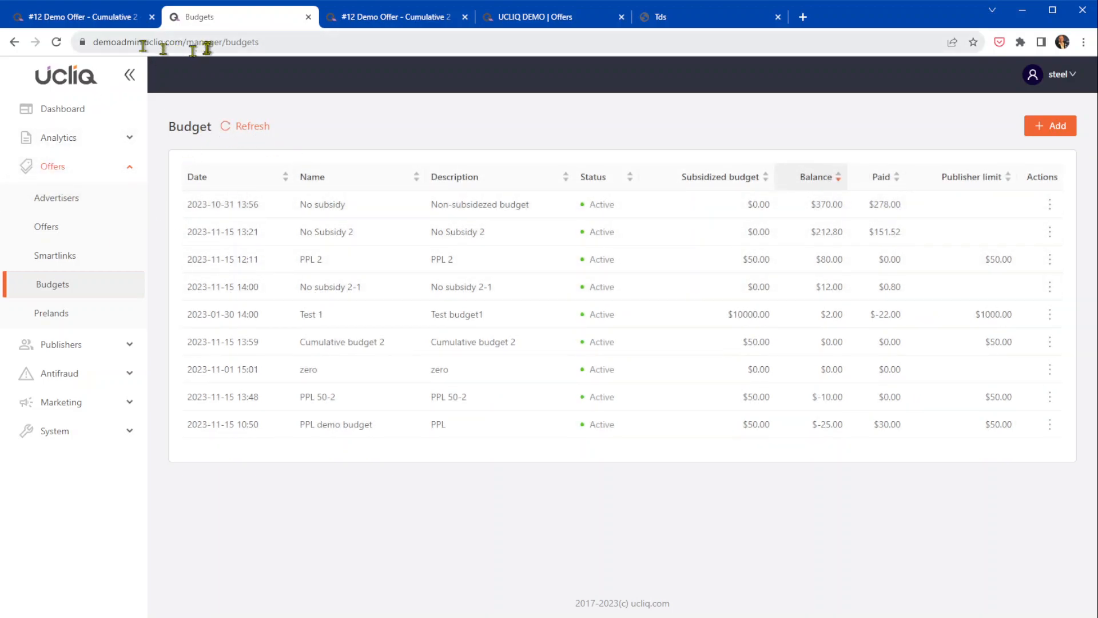
{"action": "left_click", "coordinate": [63, 17]}
{"action": "left_click", "coordinate": [76, 142]}
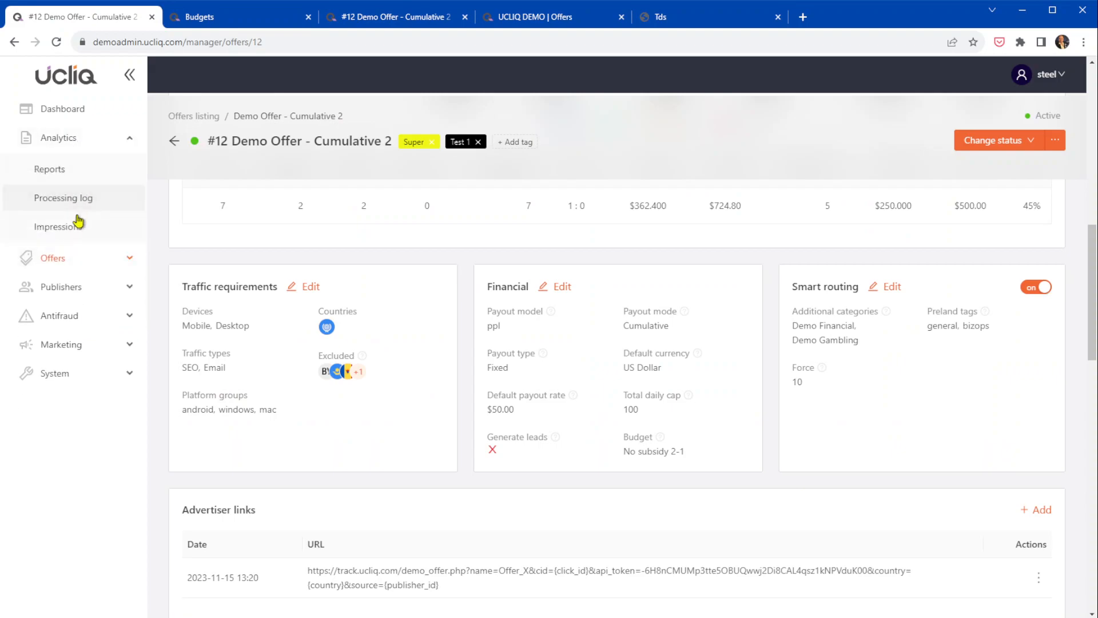
{"action": "left_click", "coordinate": [67, 199]}
{"action": "left_click", "coordinate": [441, 130]}
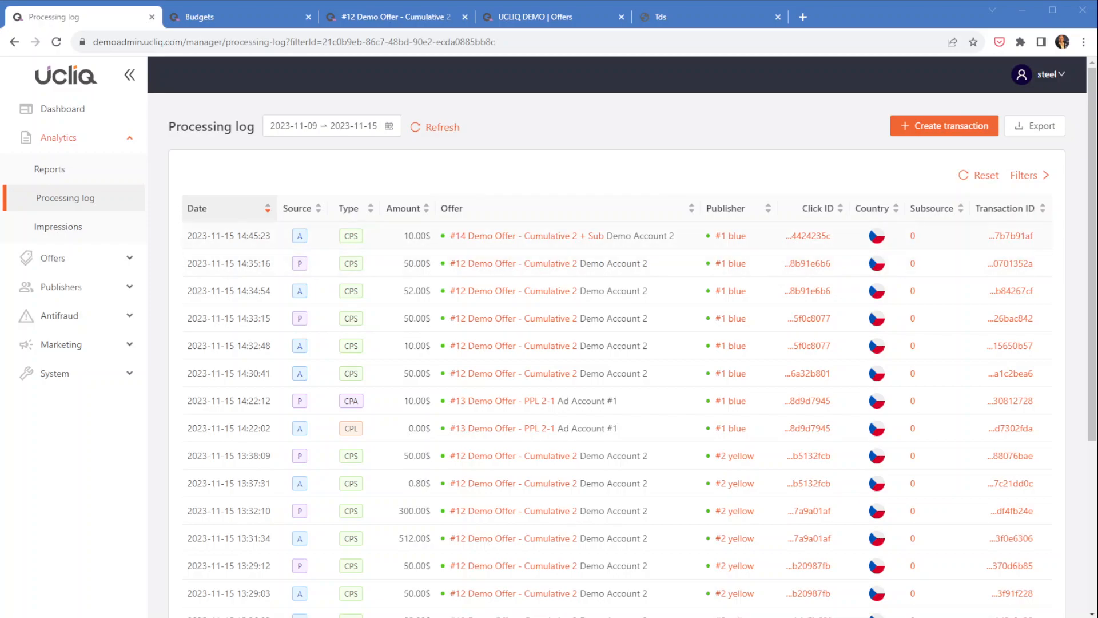
{"action": "left_click", "coordinate": [395, 237]}
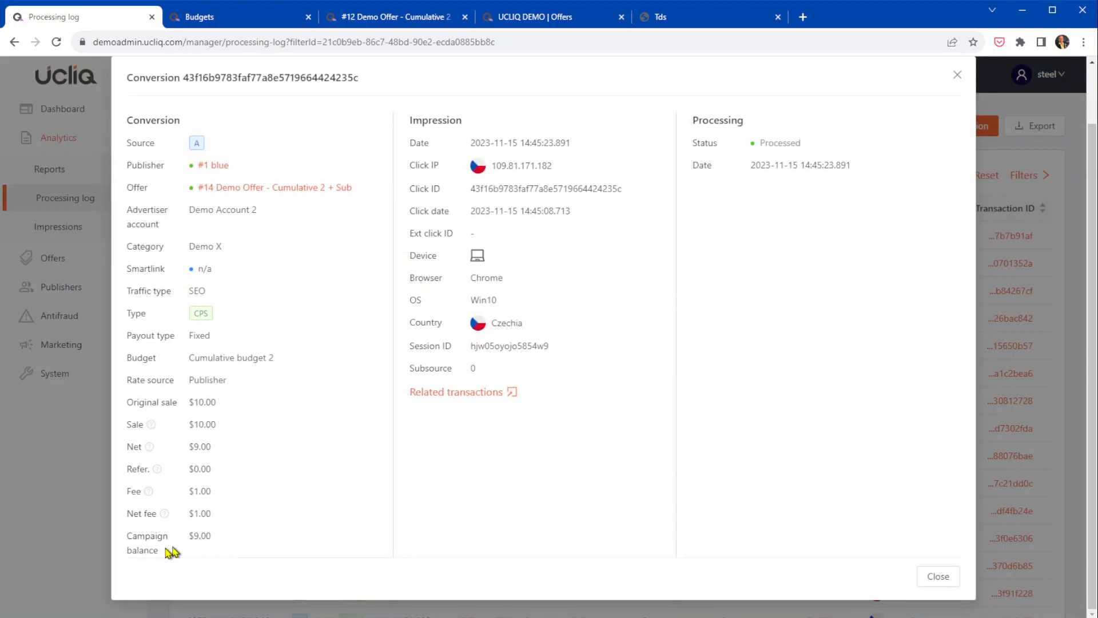
{"action": "left_click", "coordinate": [956, 75]}
Review the 50.00$ publisher payout of offer #14, then check the Cumulative budget 2 balance and paid amount in the refreshed budgets list.
{"action": "left_click", "coordinate": [446, 127]}
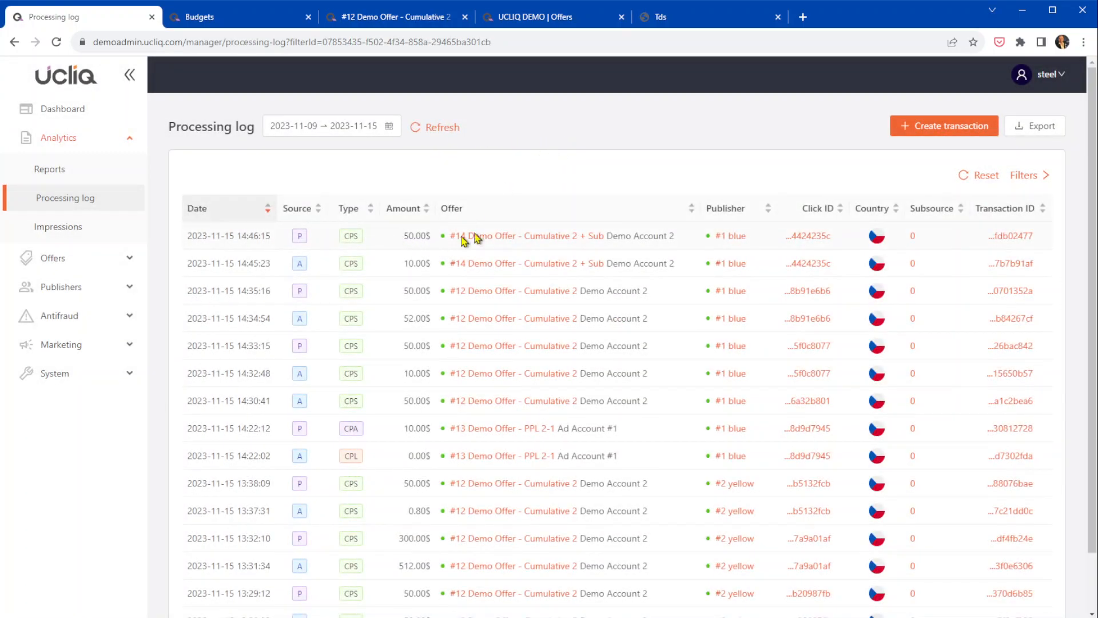
{"action": "left_click", "coordinate": [426, 237]}
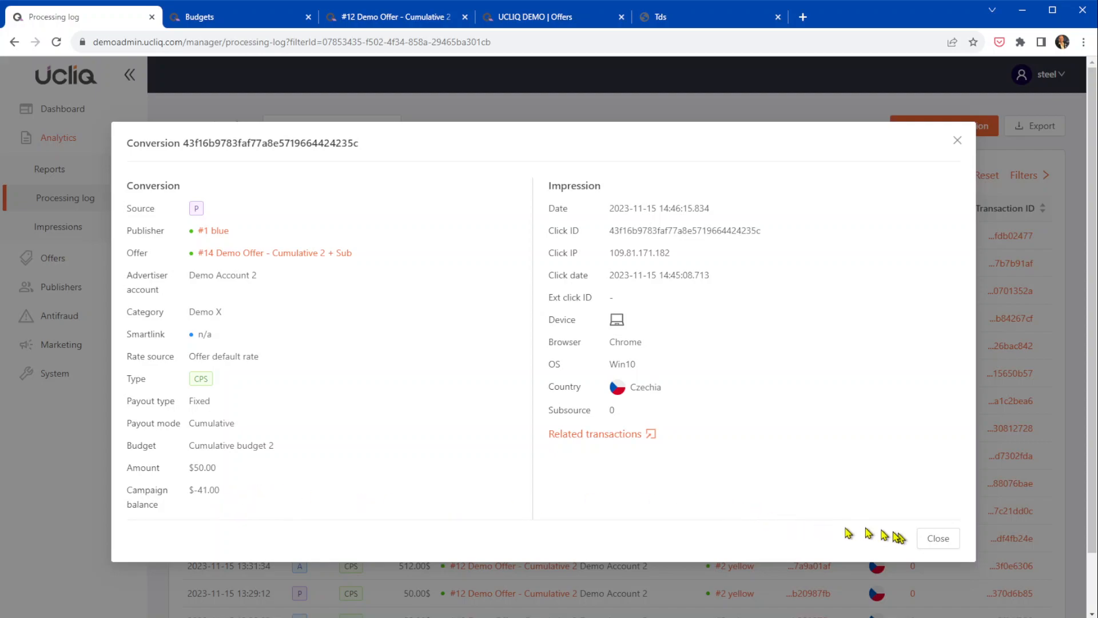
{"action": "left_click", "coordinate": [942, 540]}
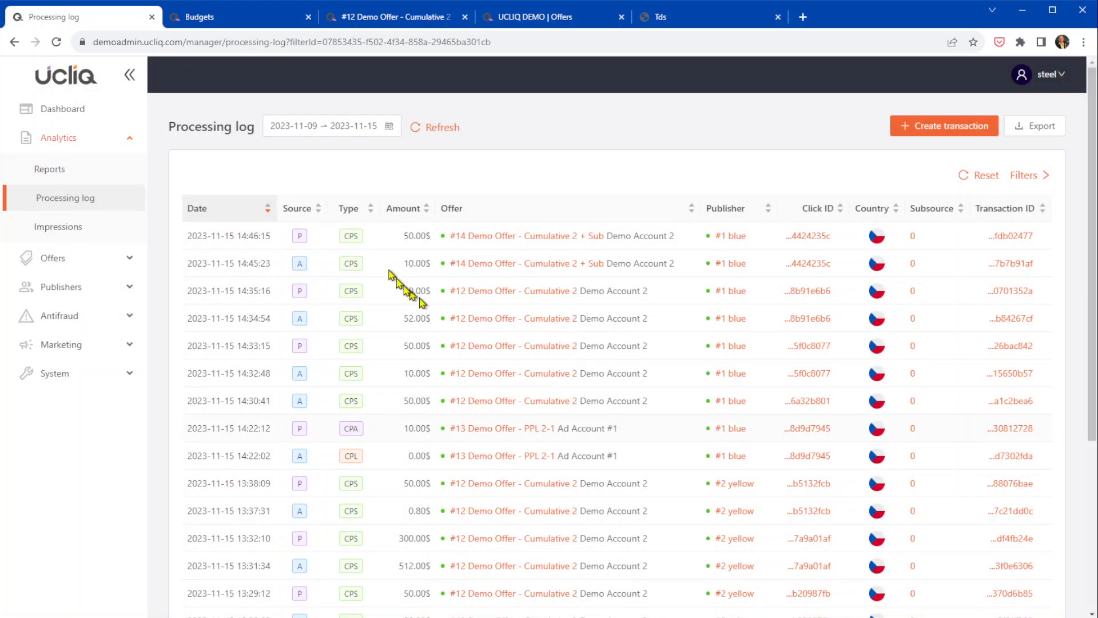
{"action": "left_click", "coordinate": [186, 17]}
{"action": "left_click", "coordinate": [255, 127]}
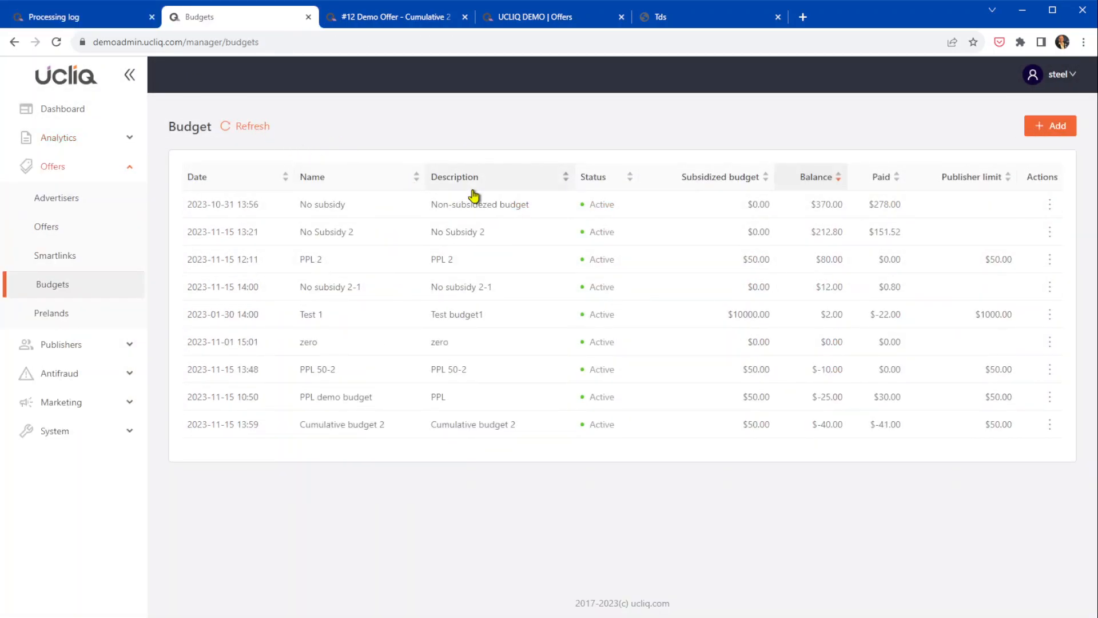
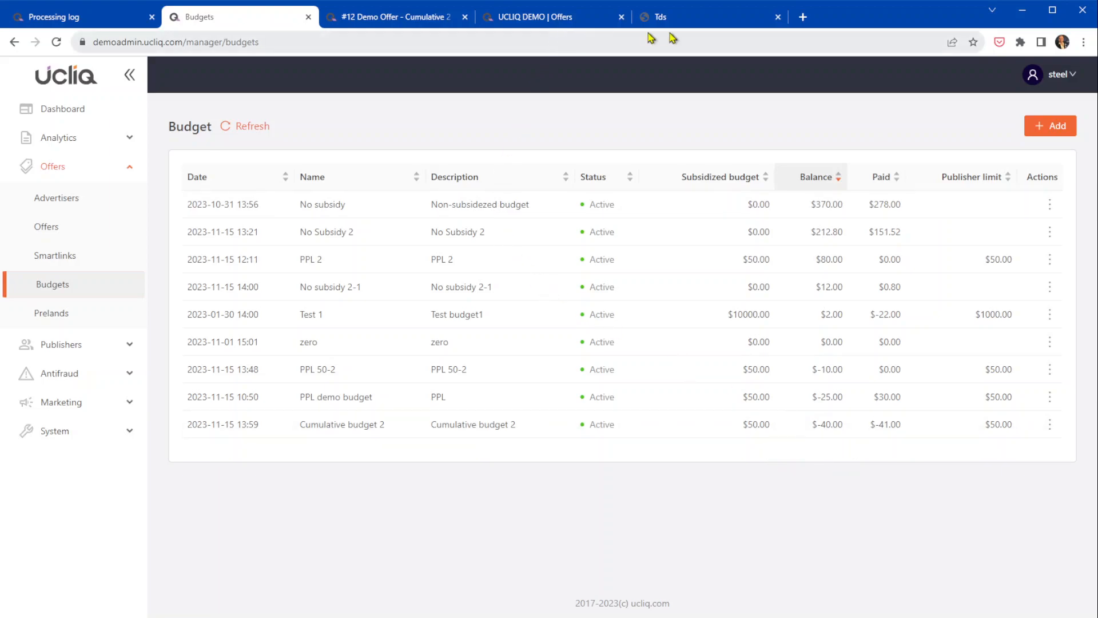
{"action": "left_click", "coordinate": [688, 22]}
{"action": "left_click", "coordinate": [777, 17]}
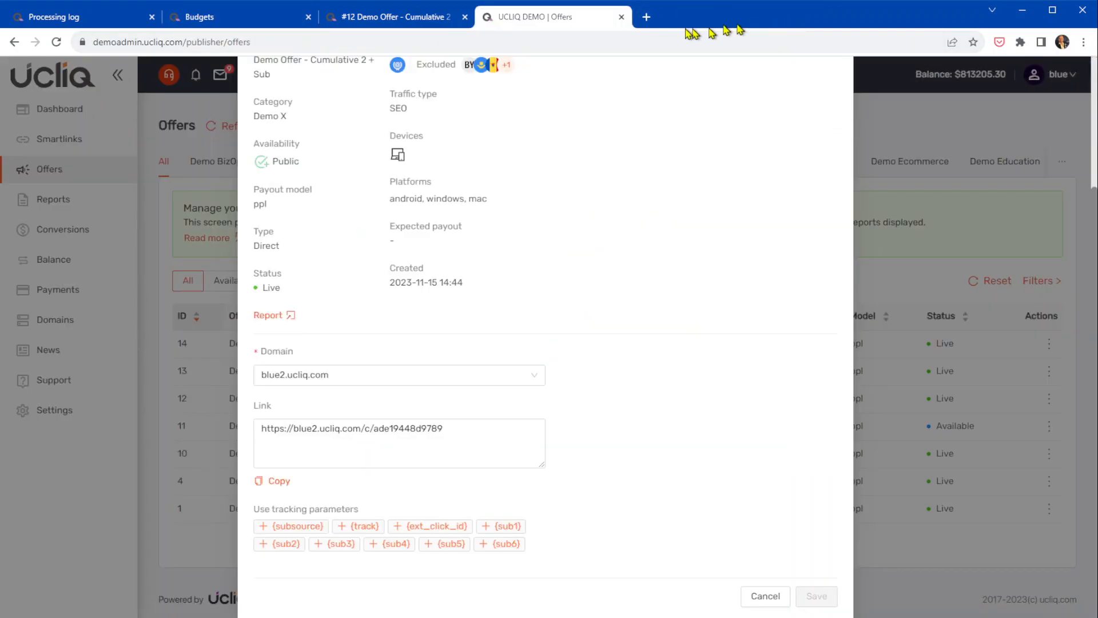
{"action": "left_click", "coordinate": [646, 16]}
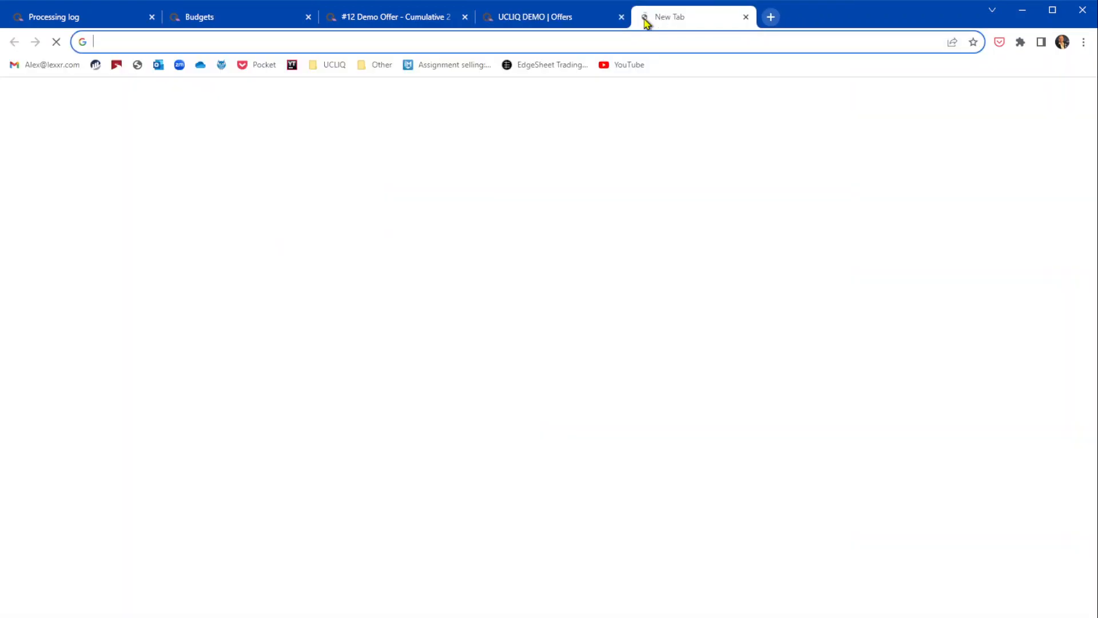
{"action": "left_click", "coordinate": [663, 43]}
{"action": "type", "text": "https://blue2.ucliq.com/c/ade19448d9789"}
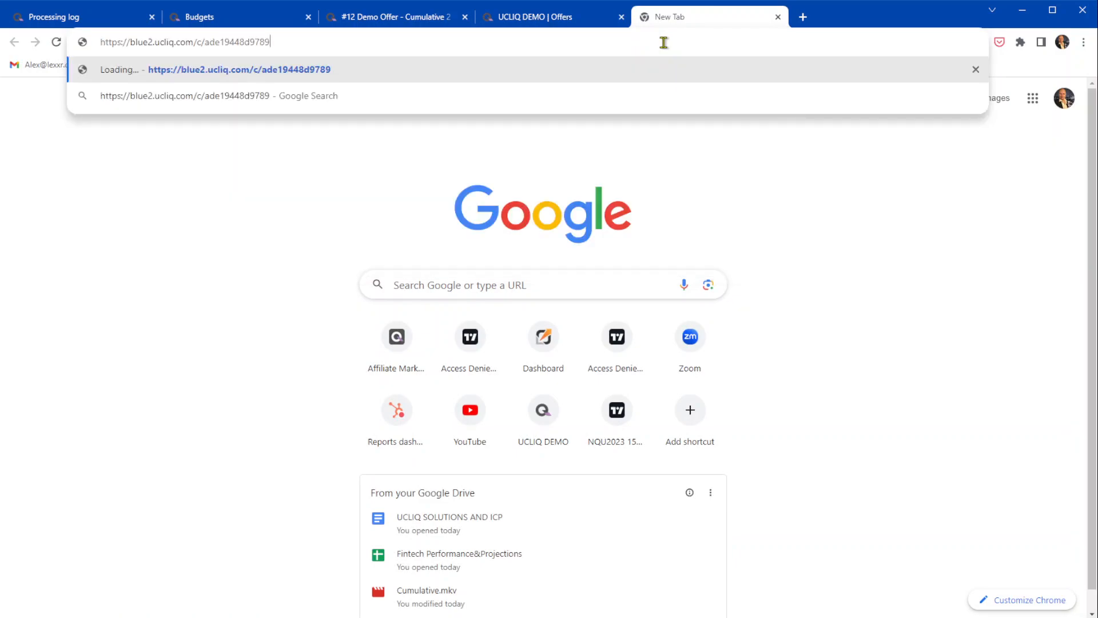
{"action": "key", "text": "Return"}
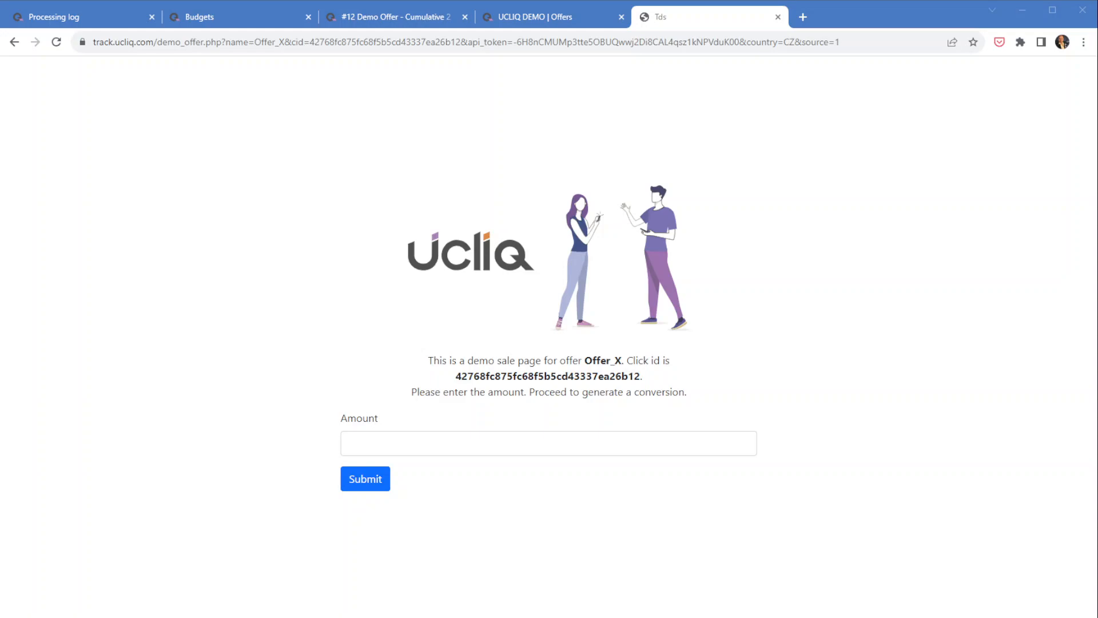
Generate a conversion with an amount of 45.56 on the demo sale page and close the page.
{"action": "left_click", "coordinate": [1055, 211]}
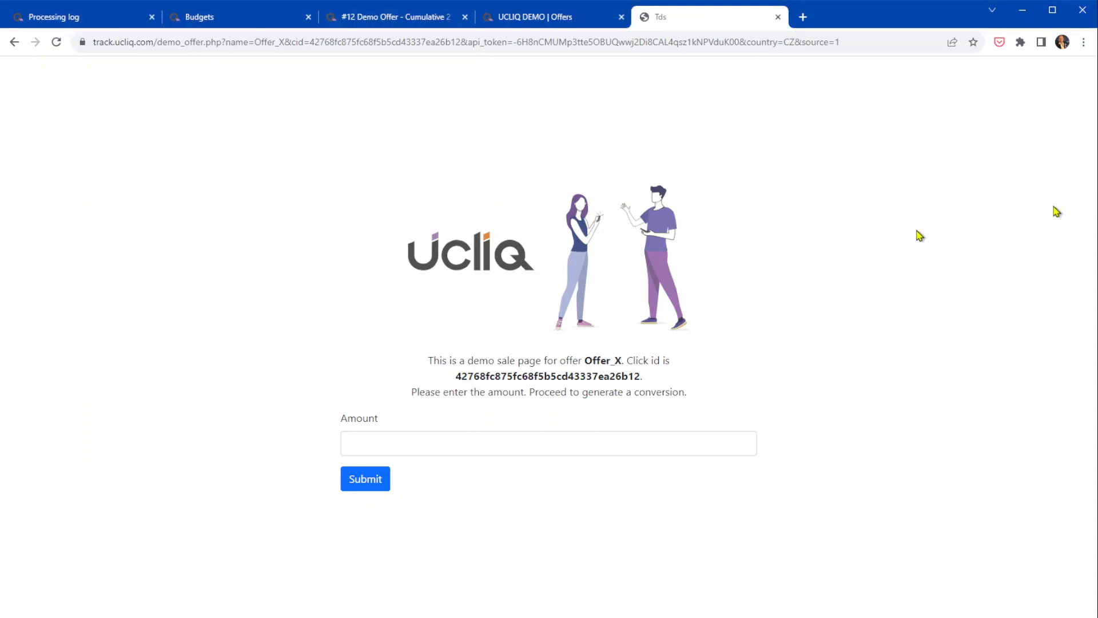
{"action": "left_click", "coordinate": [601, 443]}
{"action": "type", "text": "45.56"}
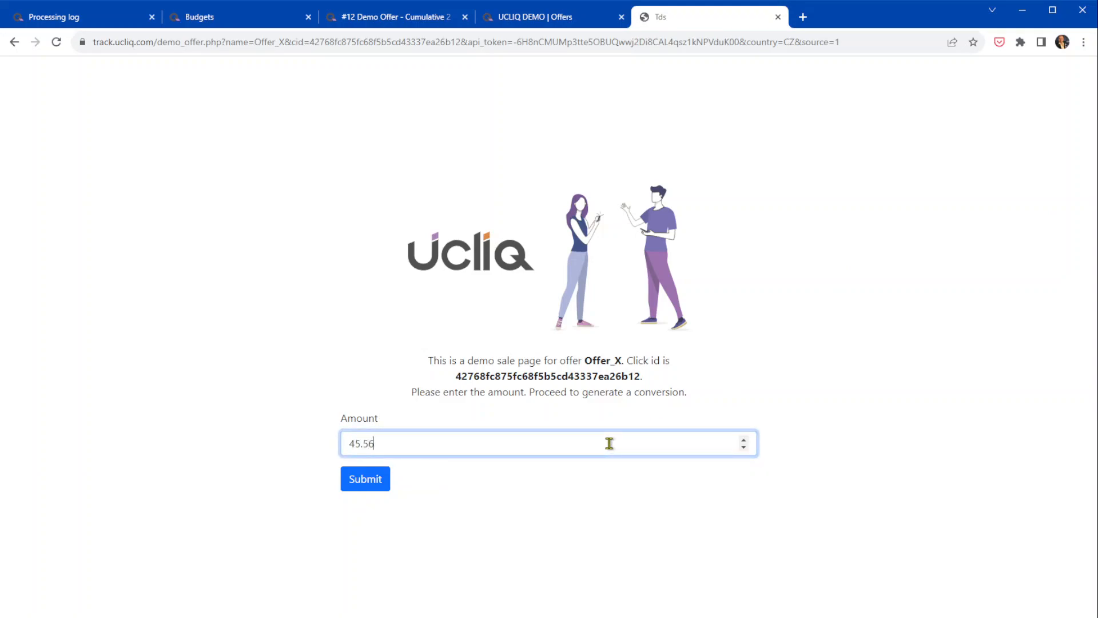
{"action": "left_click", "coordinate": [382, 481]}
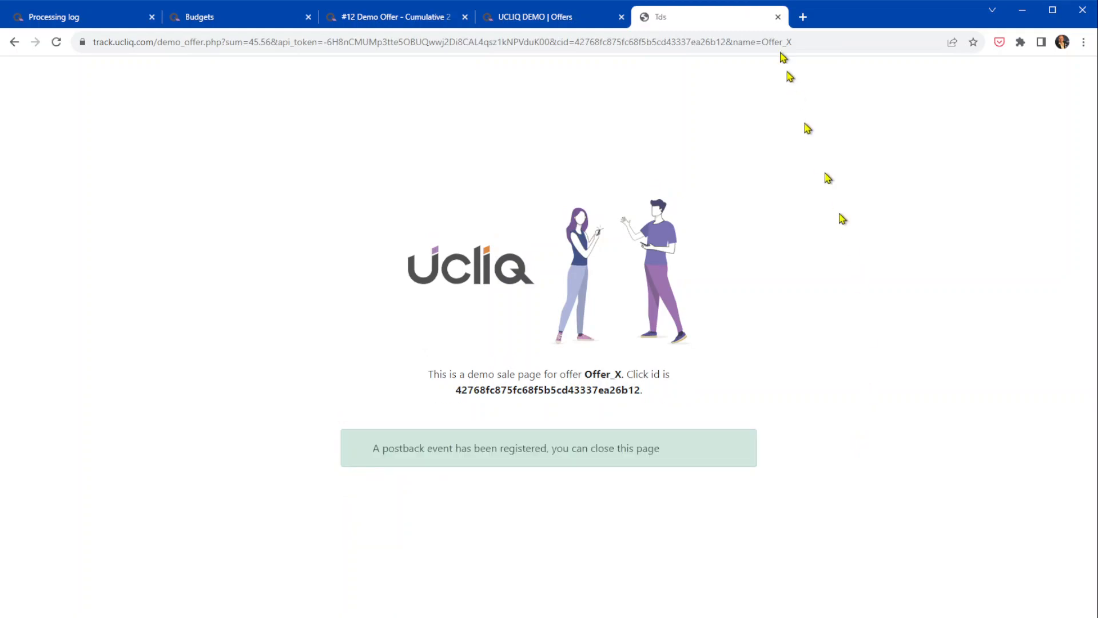
{"action": "left_click", "coordinate": [778, 16]}
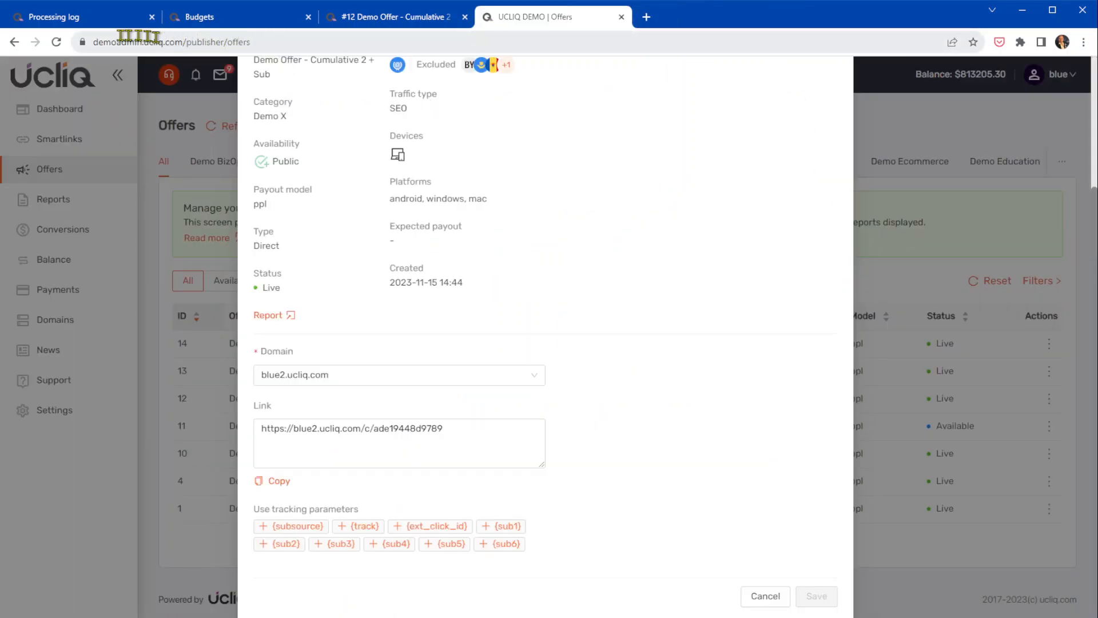
Refresh the manager's processing log and examine the details of the 45.56$ advertiser transaction of offer #14.
{"action": "left_click", "coordinate": [74, 18]}
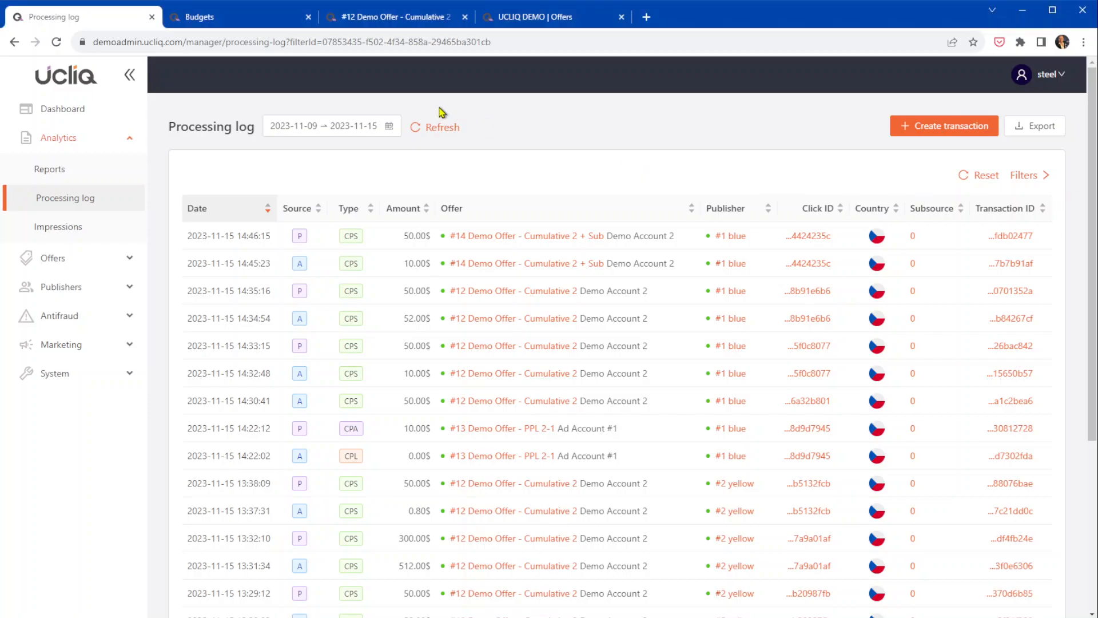
{"action": "left_click", "coordinate": [437, 127]}
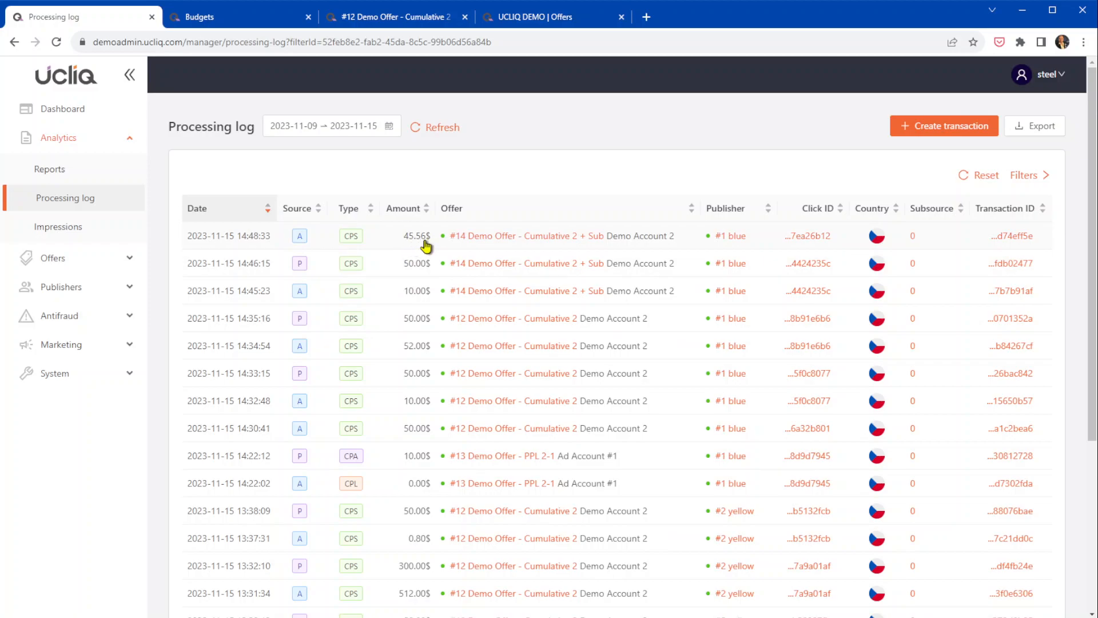
{"action": "left_click", "coordinate": [447, 129]}
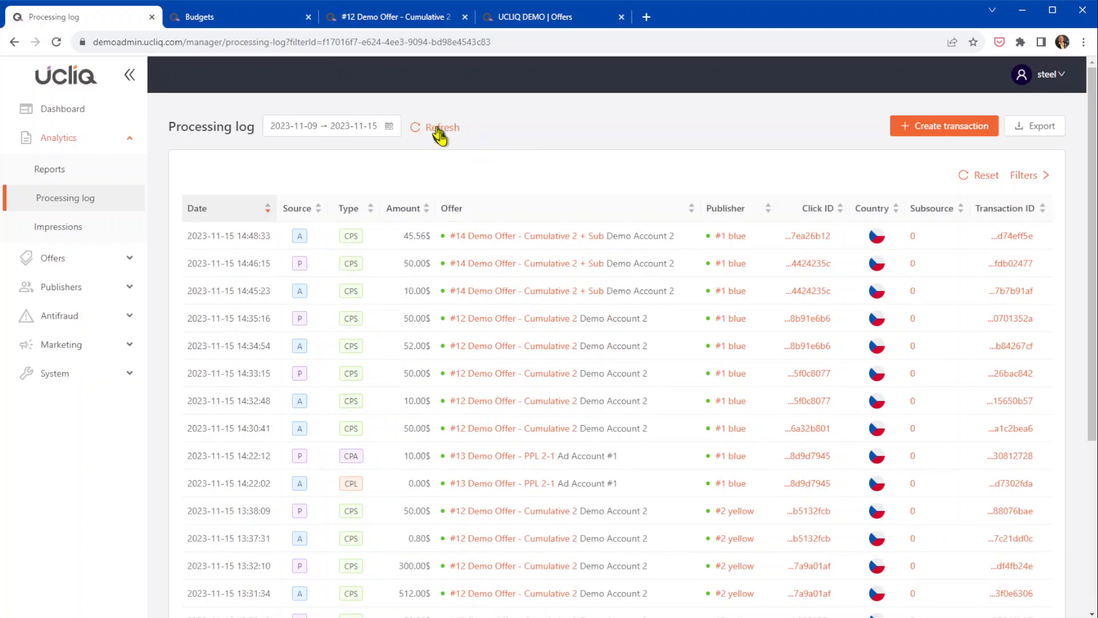
{"action": "left_click", "coordinate": [438, 131]}
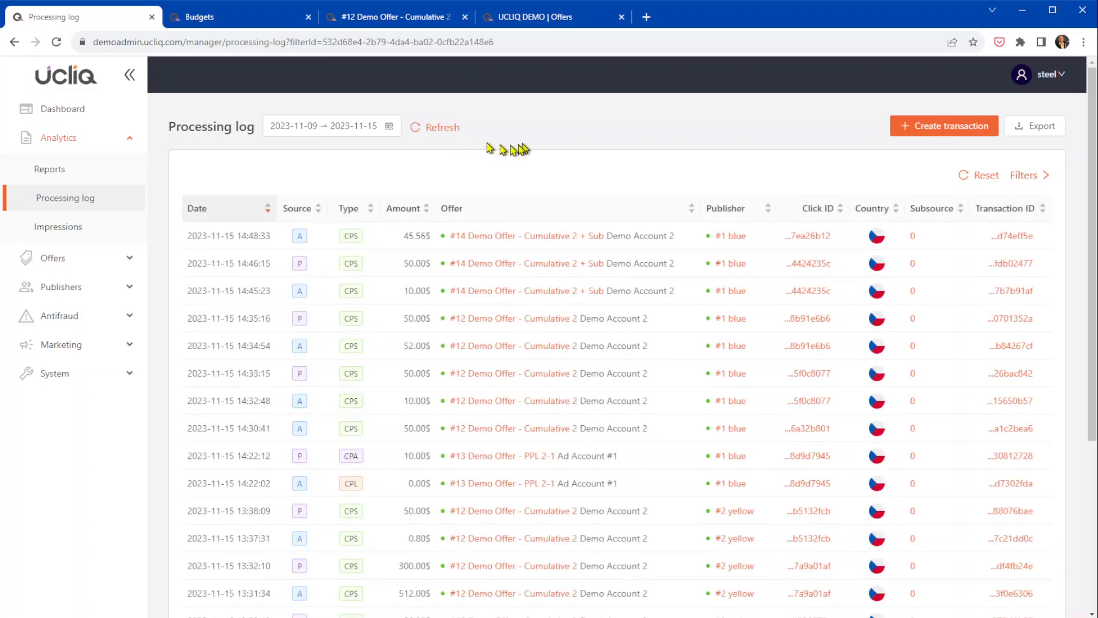
{"action": "left_click", "coordinate": [503, 236]}
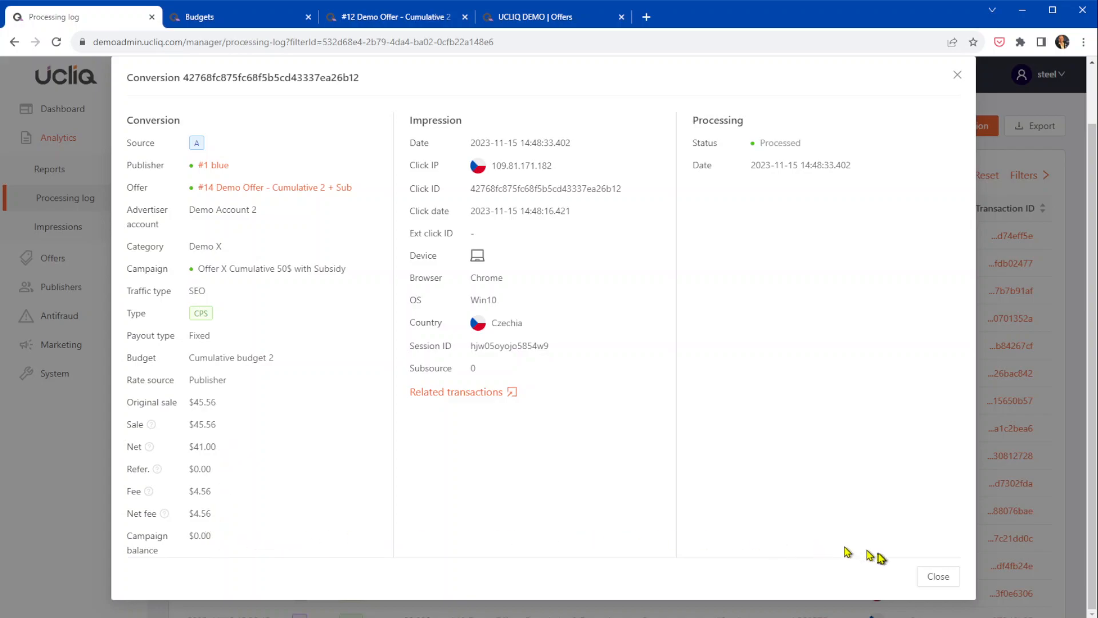
{"action": "left_click", "coordinate": [937, 576]}
Refresh the processing log to look for a publisher payout, then check the balance and paid amount of Cumulative budget 2.
{"action": "left_click", "coordinate": [445, 129]}
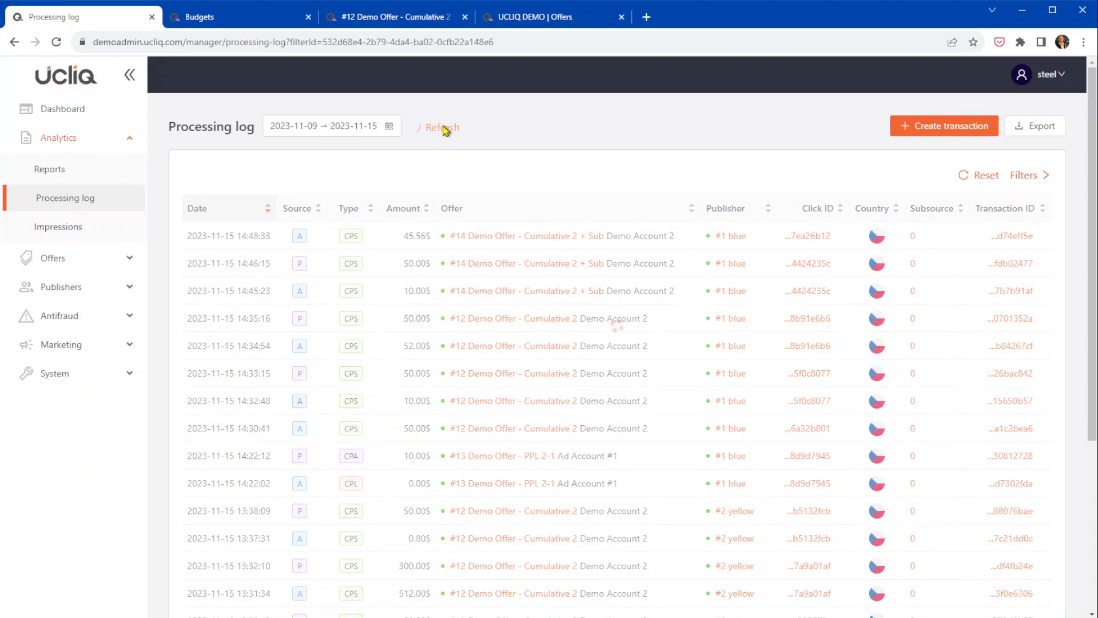
{"action": "left_click", "coordinate": [445, 128]}
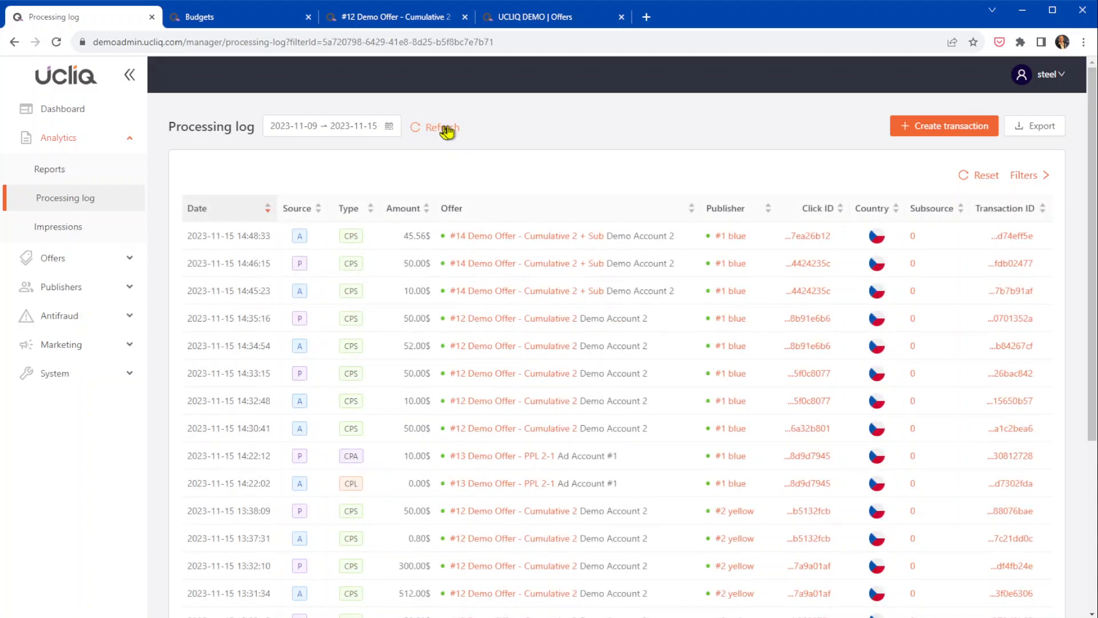
{"action": "left_click", "coordinate": [63, 260]}
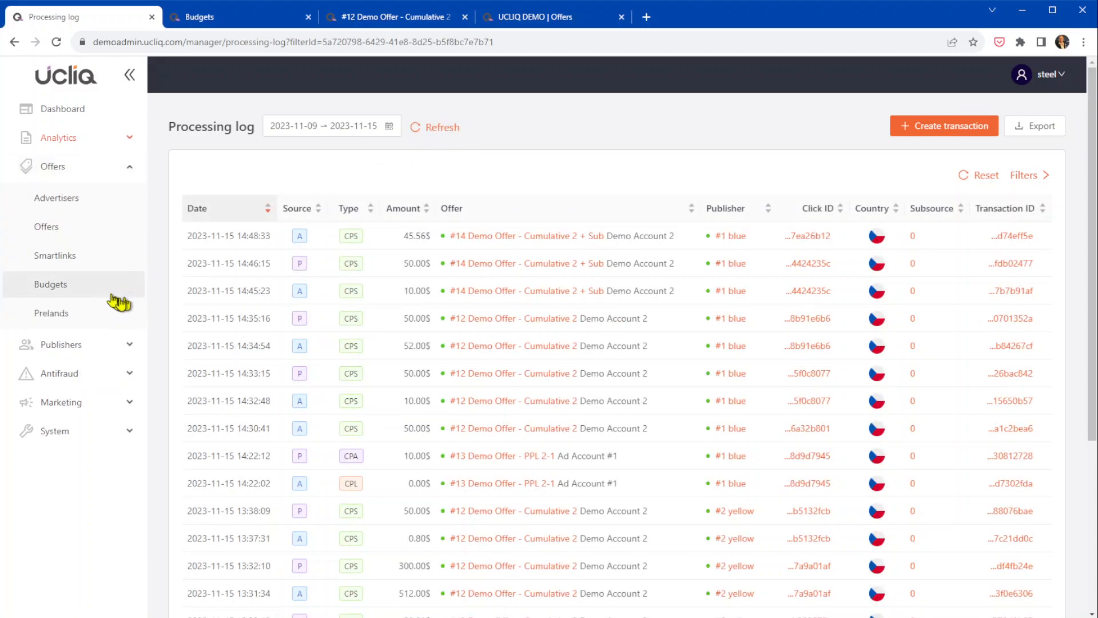
{"action": "left_click", "coordinate": [77, 288]}
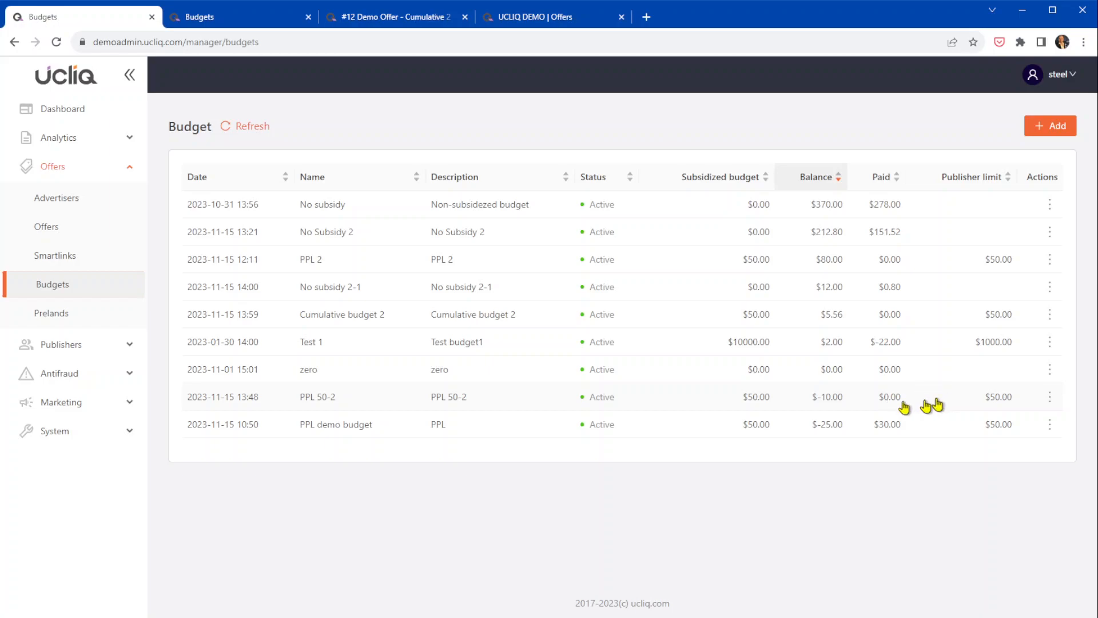
Recheck the refreshed processing log for new offer #14 transactions, then return to the budgets list to compare Cumulative budget 2.
{"action": "left_click", "coordinate": [58, 141]}
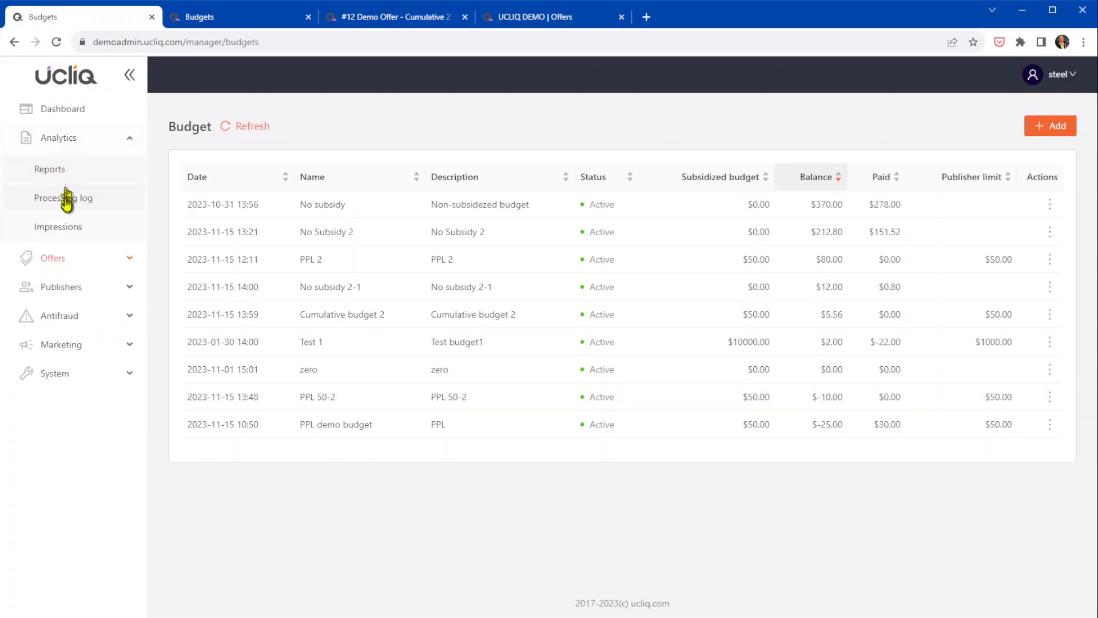
{"action": "left_click", "coordinate": [68, 198]}
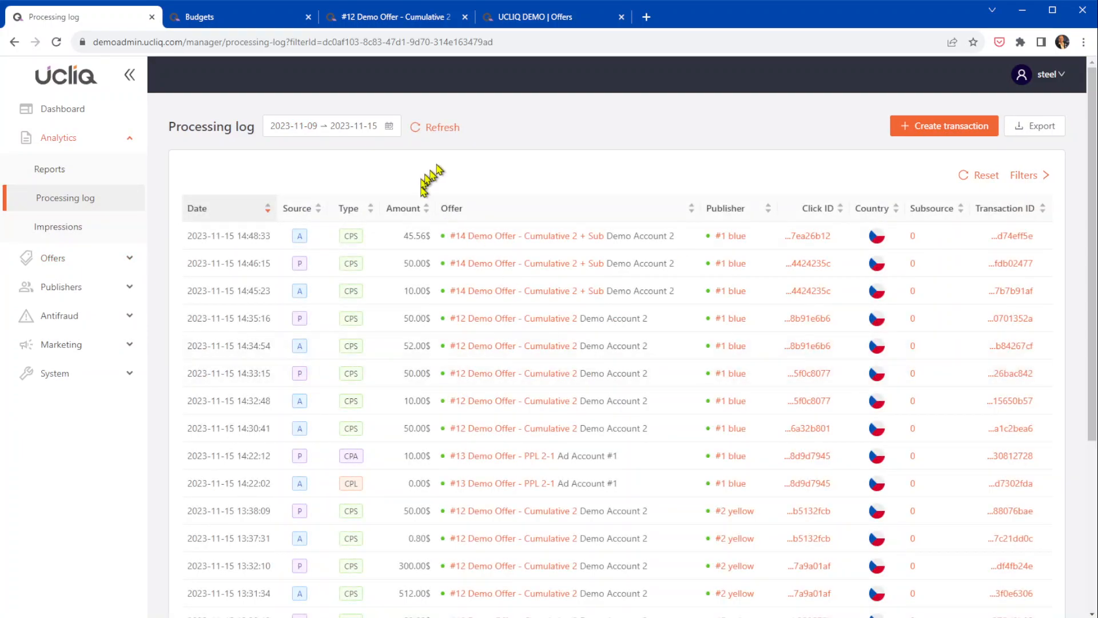
{"action": "left_click", "coordinate": [441, 129]}
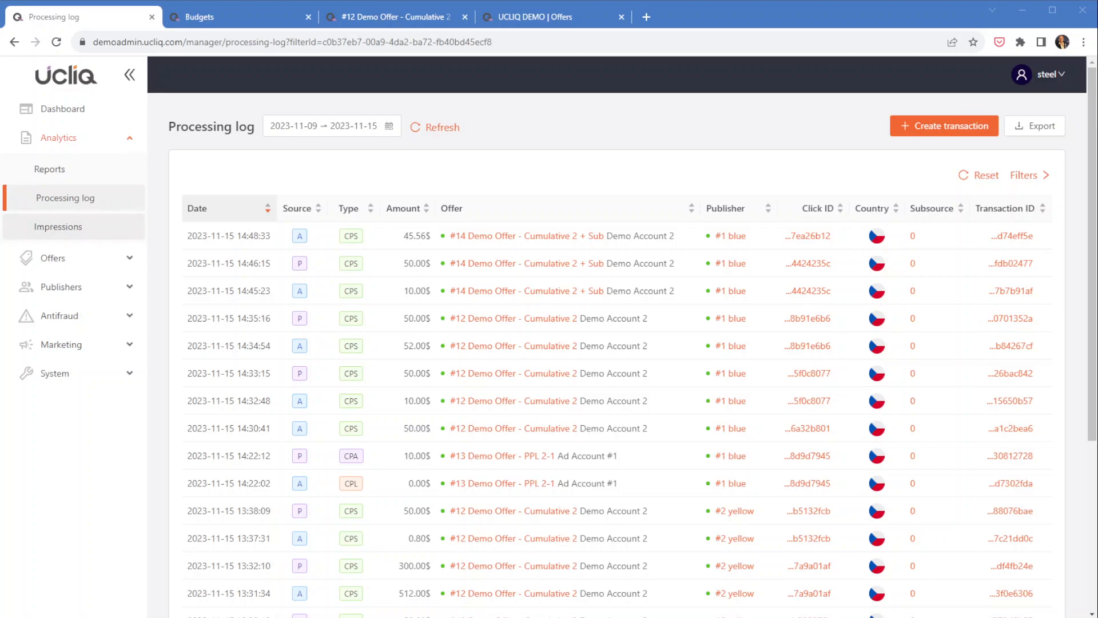
{"action": "left_click", "coordinate": [52, 258]}
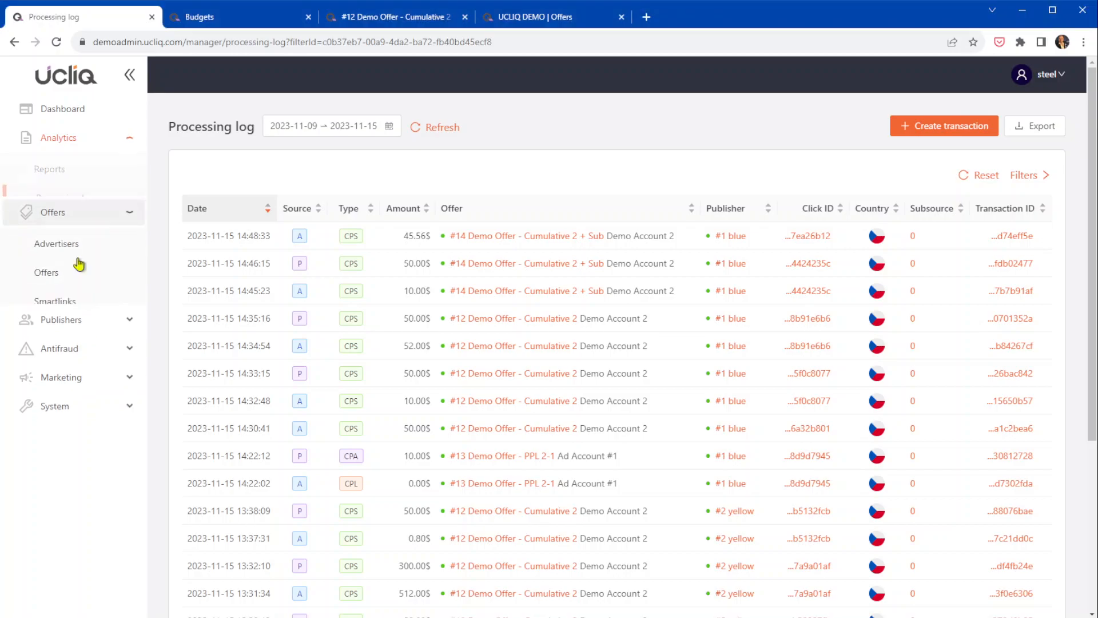
{"action": "left_click", "coordinate": [54, 285]}
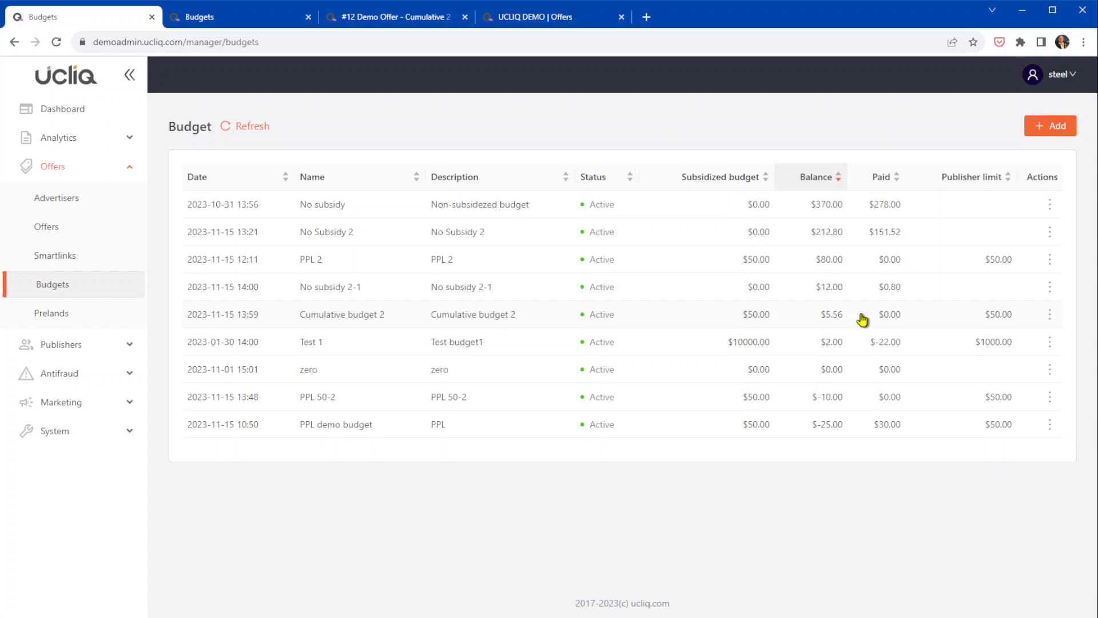
Set the publisher limit of Cumulative budget 2 to $100 and save the budget.
{"action": "left_click", "coordinate": [1051, 314]}
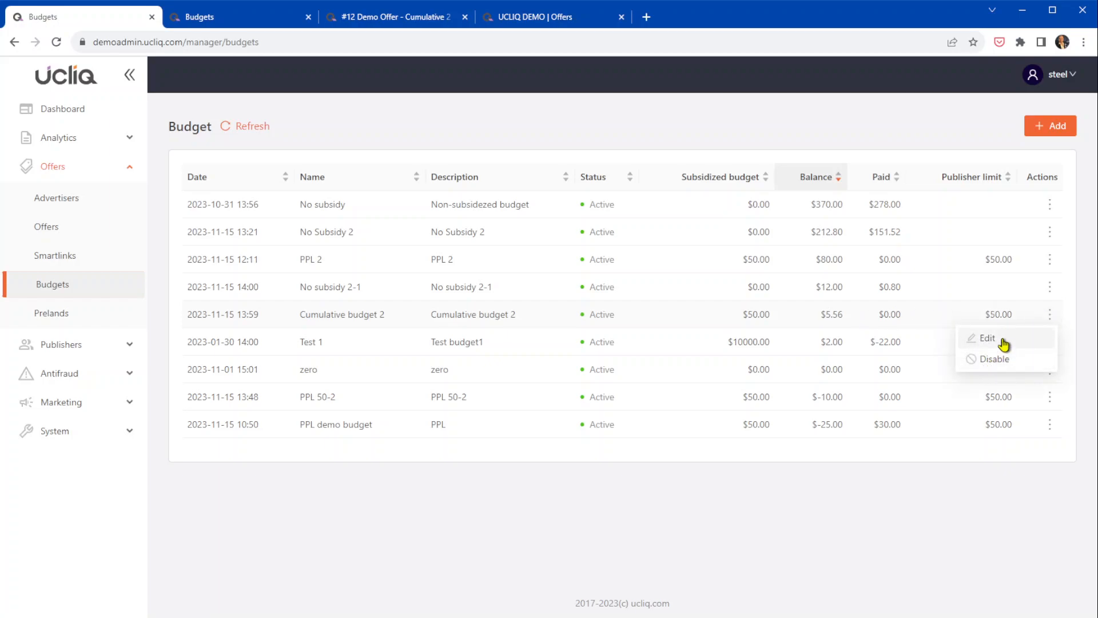
{"action": "left_click", "coordinate": [987, 338]}
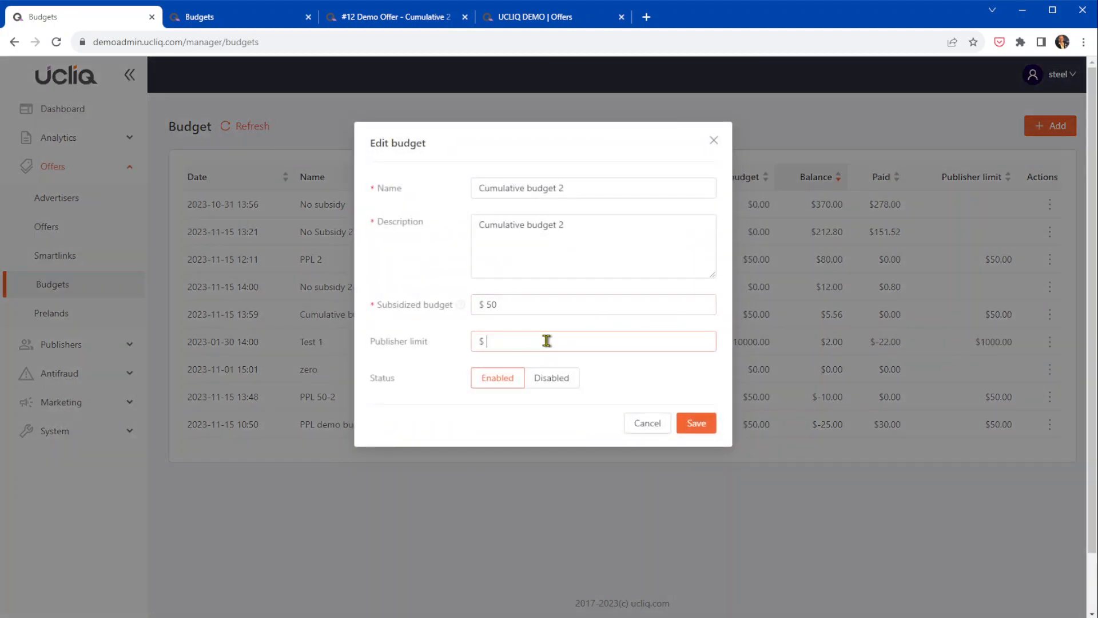
{"action": "left_click", "coordinate": [548, 334]}
{"action": "type", "text": "100"}
{"action": "left_click", "coordinate": [703, 425]}
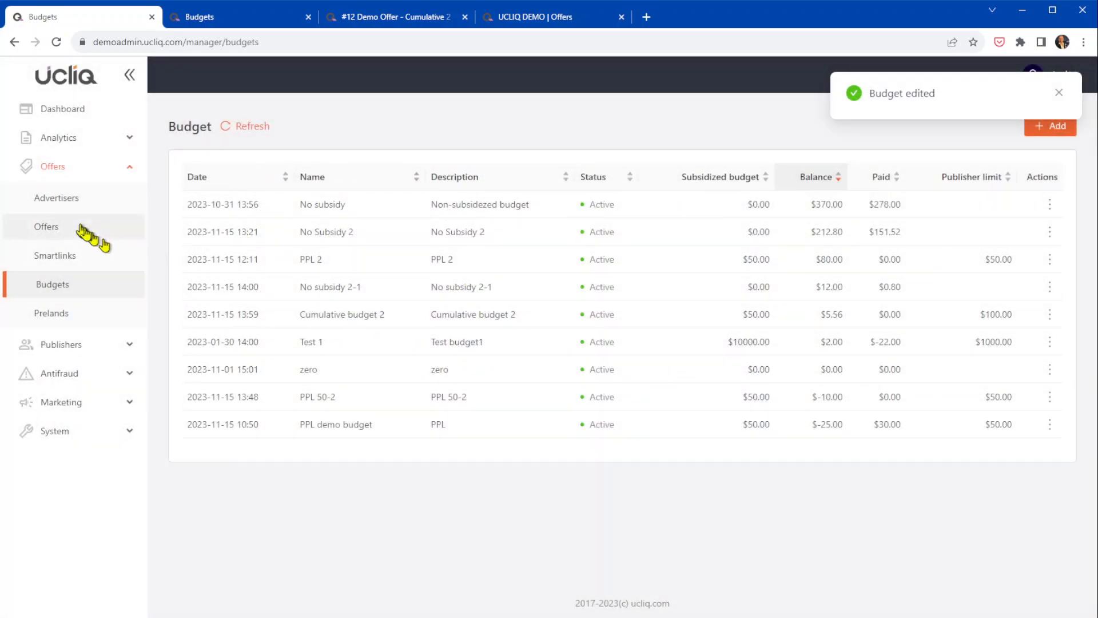
Review the 45.56$ transaction of offer #14 again, then check Cumulative budget 2 with its new publisher limit in the budgets list.
{"action": "left_click", "coordinate": [67, 142]}
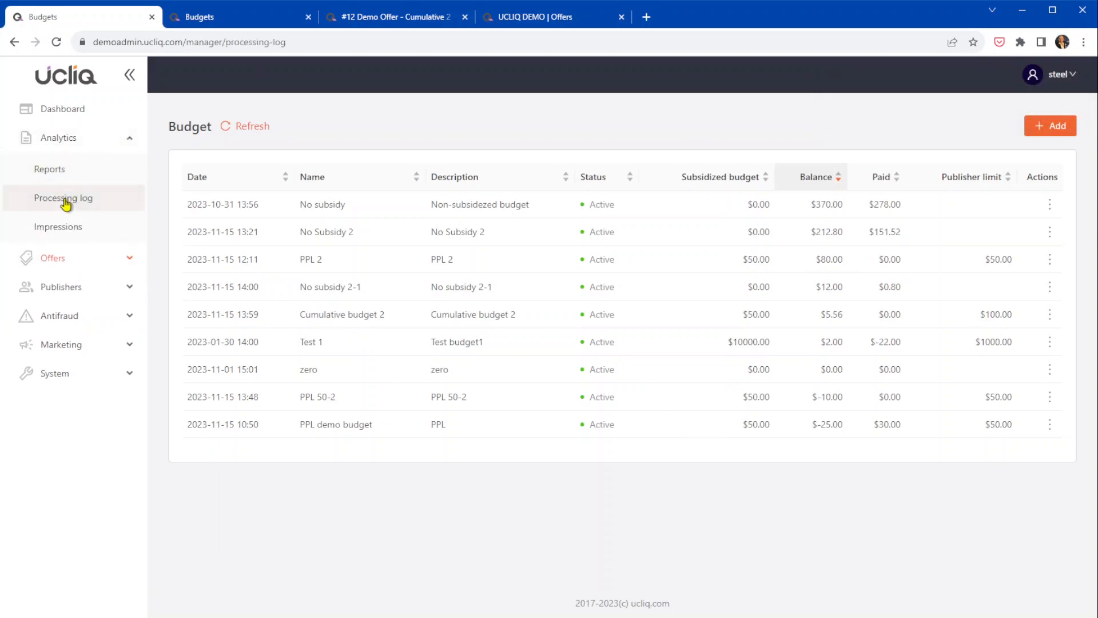
{"action": "left_click", "coordinate": [68, 198]}
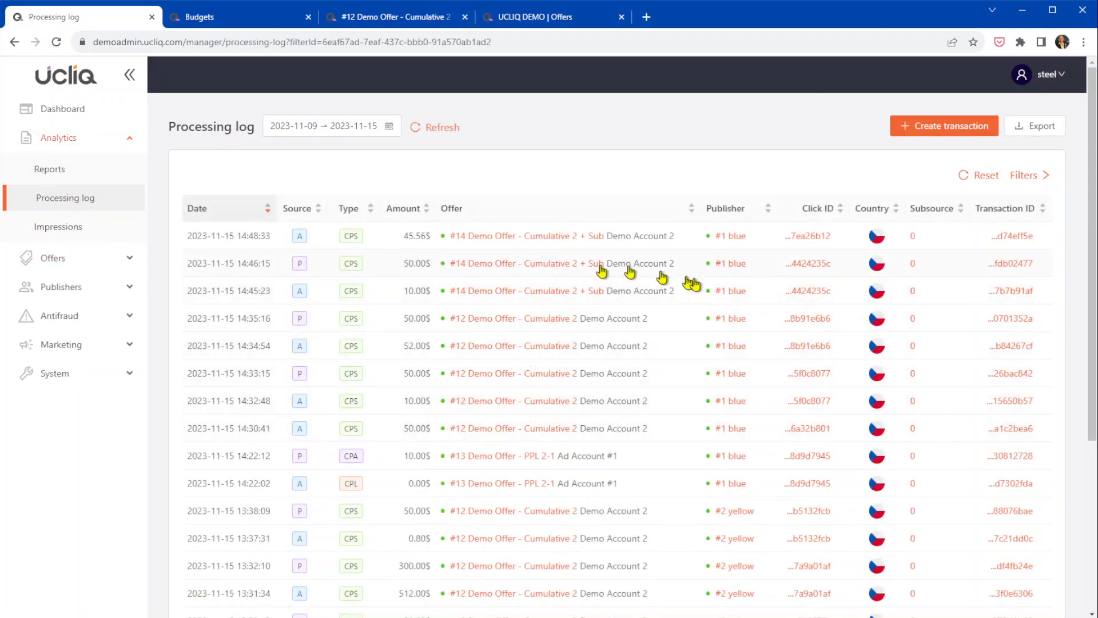
{"action": "left_click", "coordinate": [384, 241]}
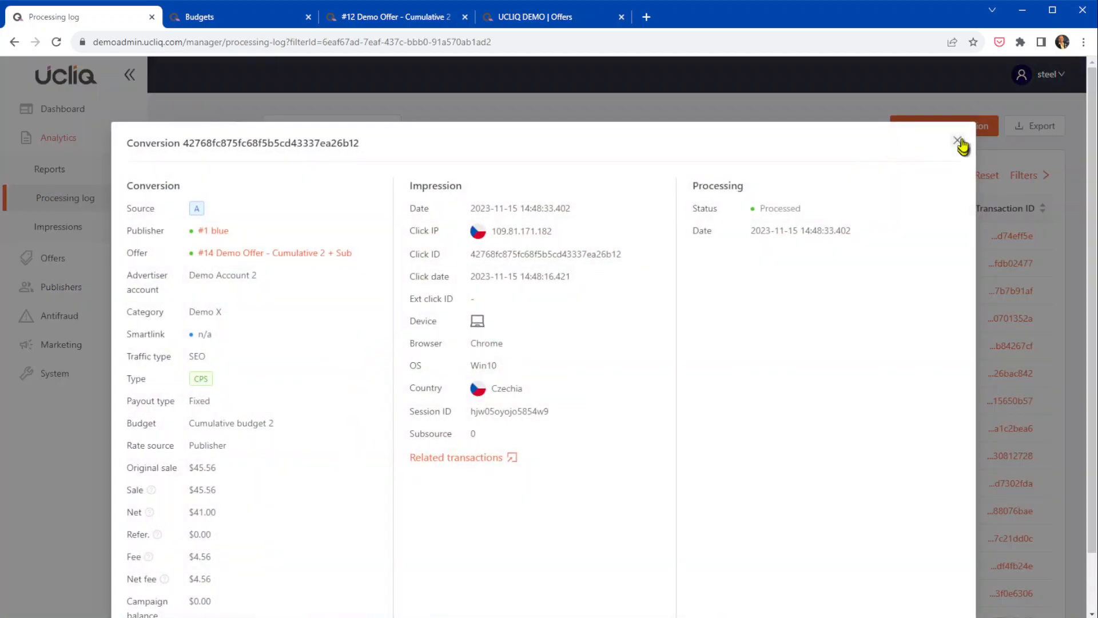
{"action": "left_click", "coordinate": [958, 141]}
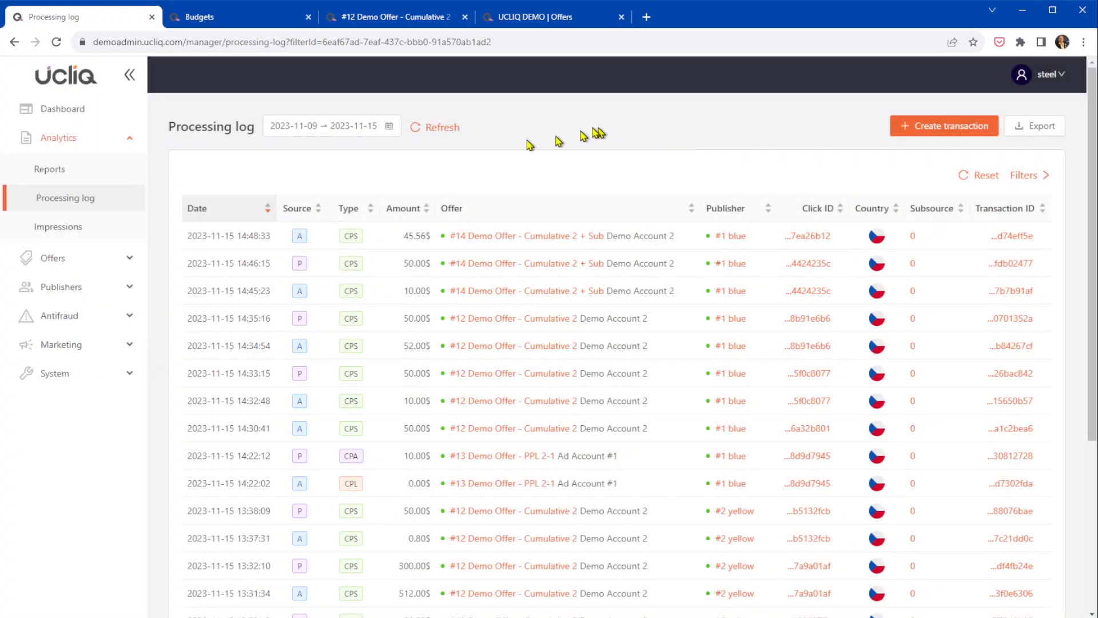
{"action": "left_click", "coordinate": [77, 260]}
{"action": "left_click", "coordinate": [73, 283]}
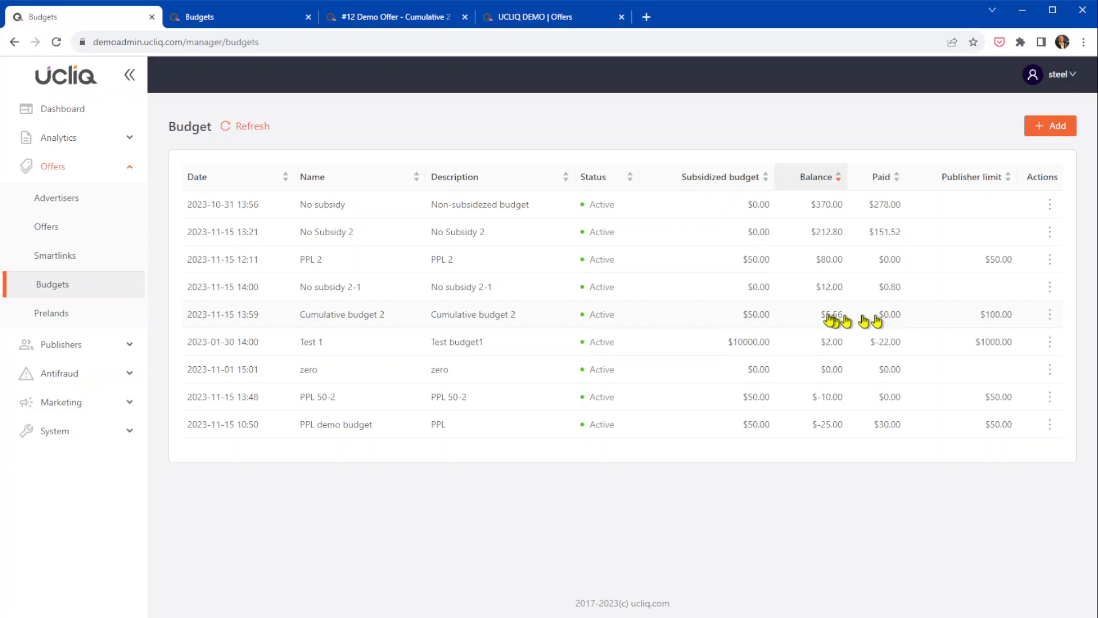
Open blue2.ucliq.com/c/ade19448d9789 in a new browser tab, generate a conversion with an amount of 10, and close the page.
{"action": "left_click", "coordinate": [646, 17]}
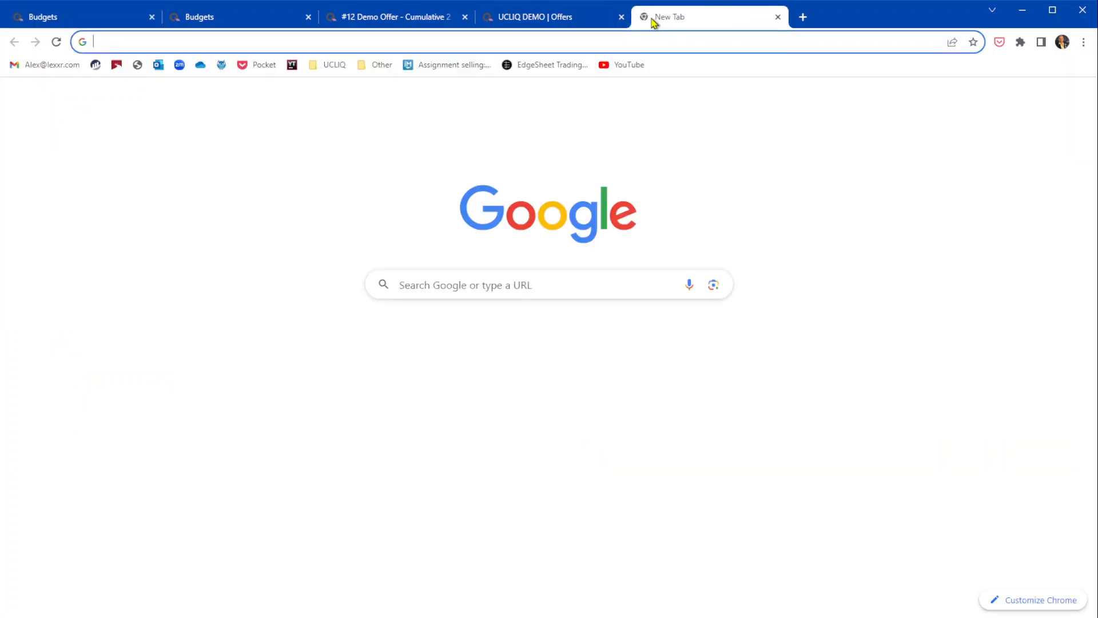
{"action": "type", "text": "blue2.ucliq.com/c/ade19448d9789"}
{"action": "key", "text": "Return"}
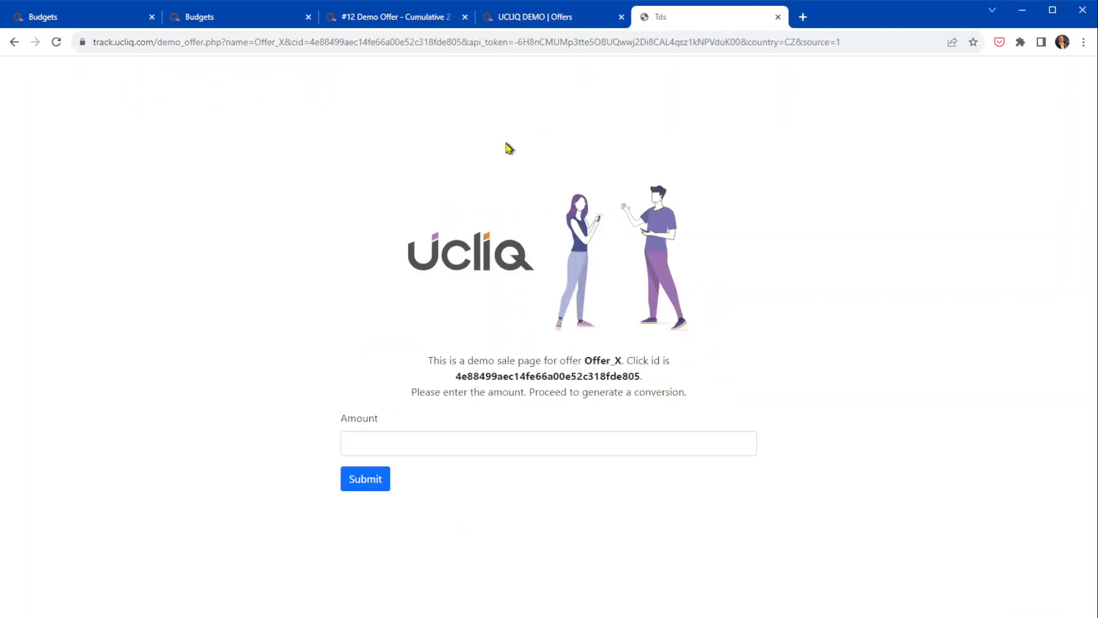
{"action": "left_click", "coordinate": [477, 444]}
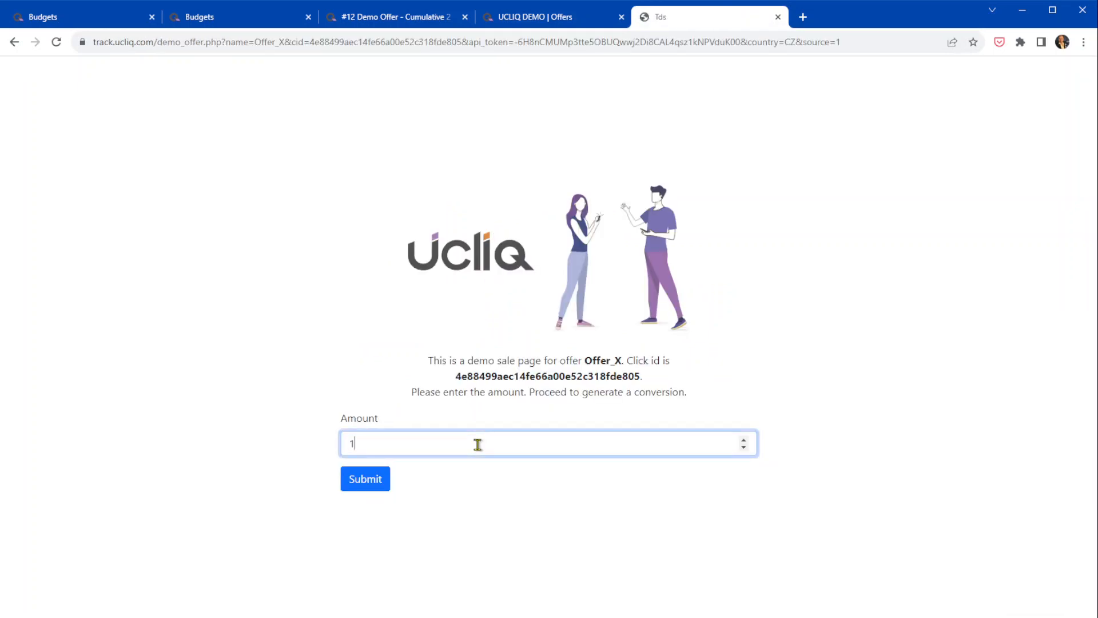
{"action": "left_click", "coordinate": [378, 482]}
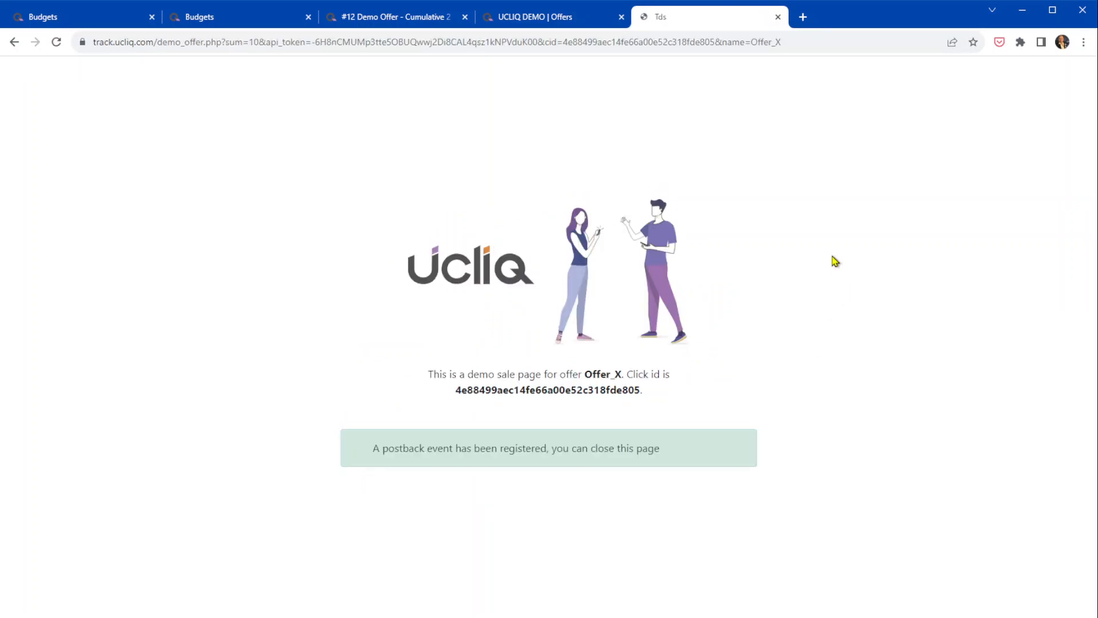
{"action": "left_click", "coordinate": [777, 17]}
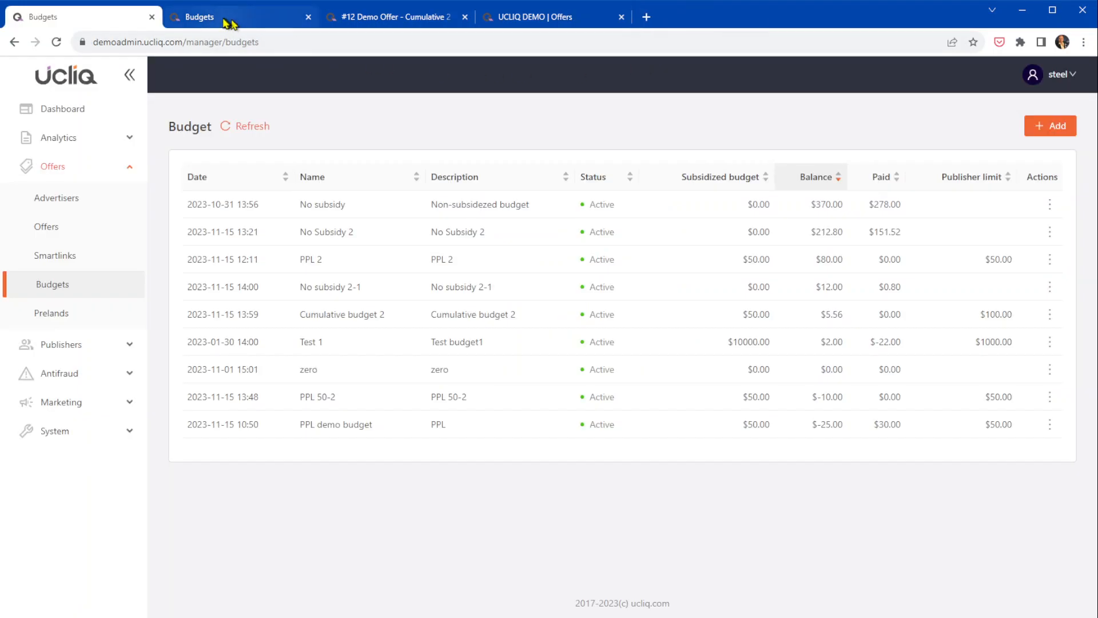
Open the processing log in the second manager tab, refresh it, and examine the newest 10.00$ advertiser transaction of offer #14.
{"action": "left_click", "coordinate": [393, 18]}
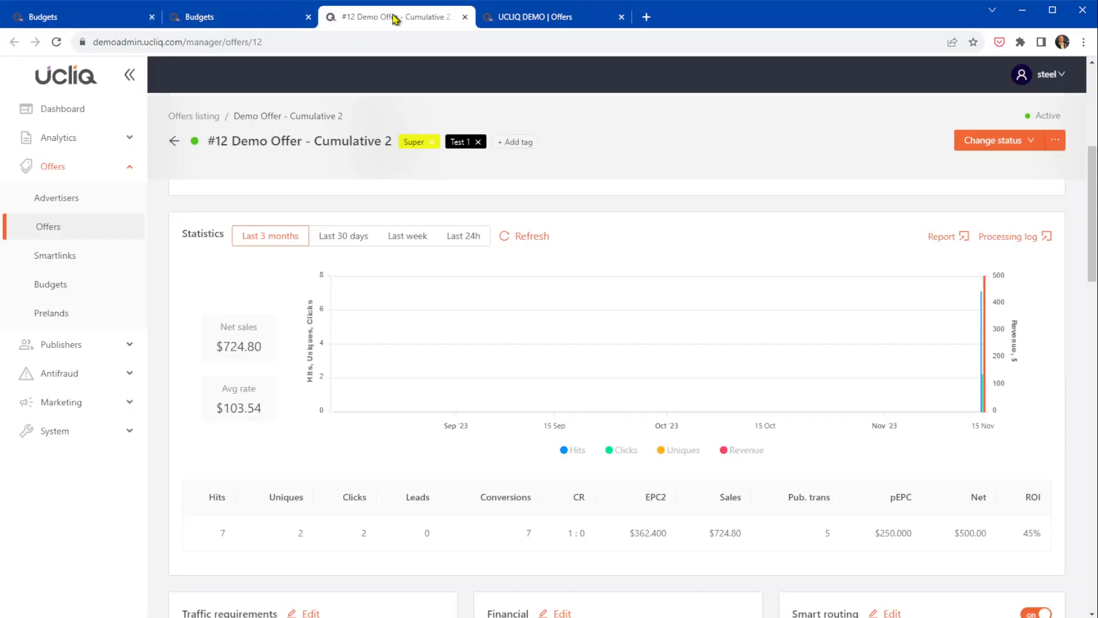
{"action": "left_click", "coordinate": [210, 19]}
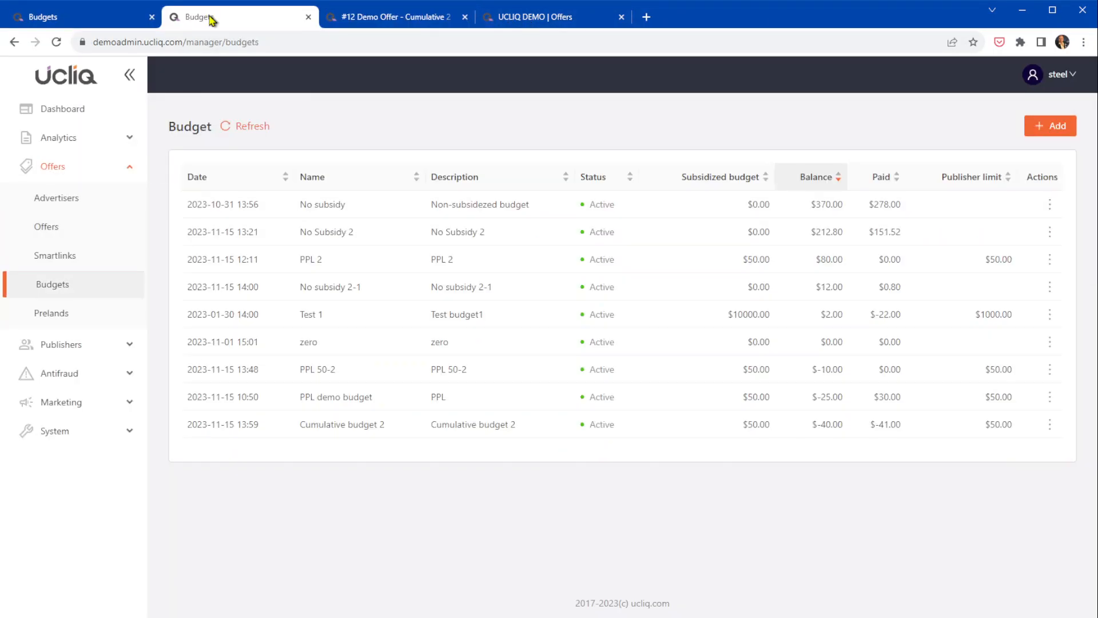
{"action": "left_click", "coordinate": [72, 138]}
{"action": "left_click", "coordinate": [63, 198]}
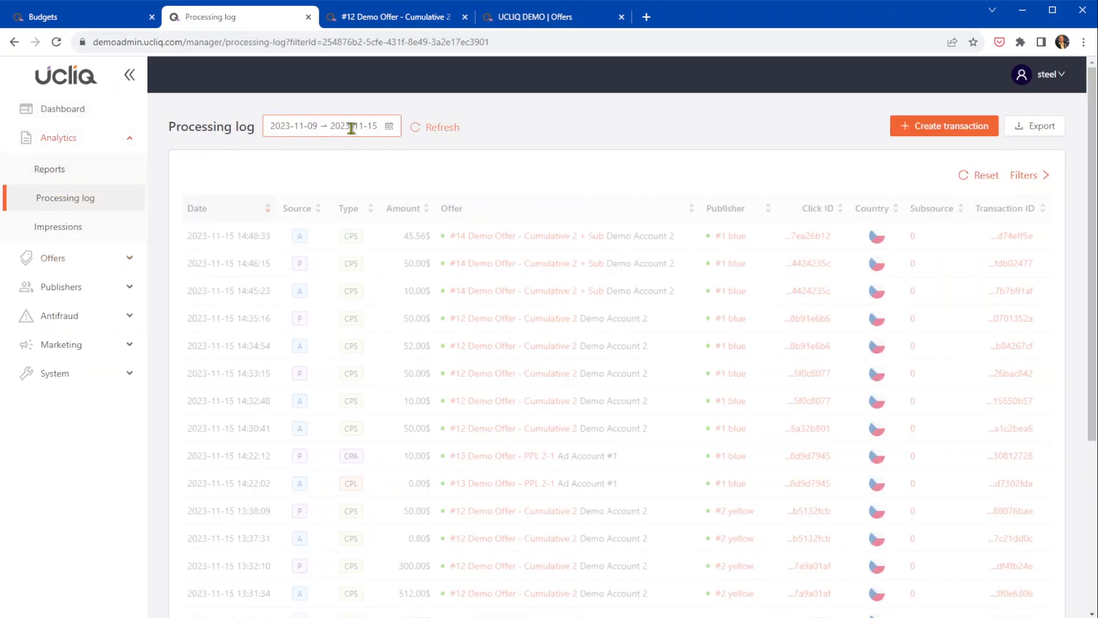
{"action": "left_click", "coordinate": [436, 127]}
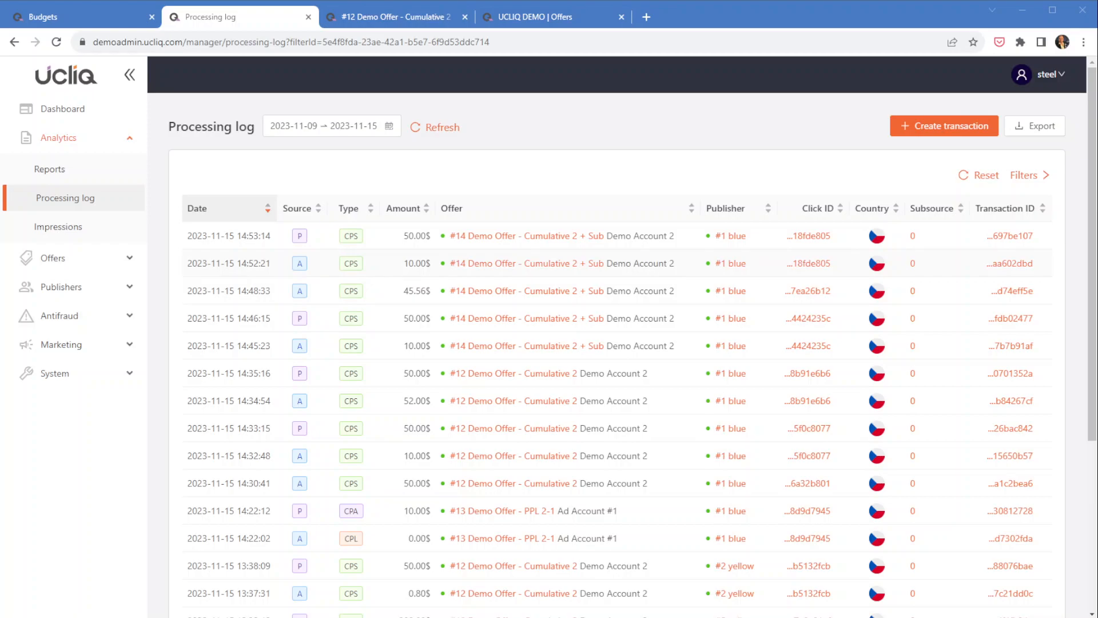
{"action": "left_click", "coordinate": [385, 269]}
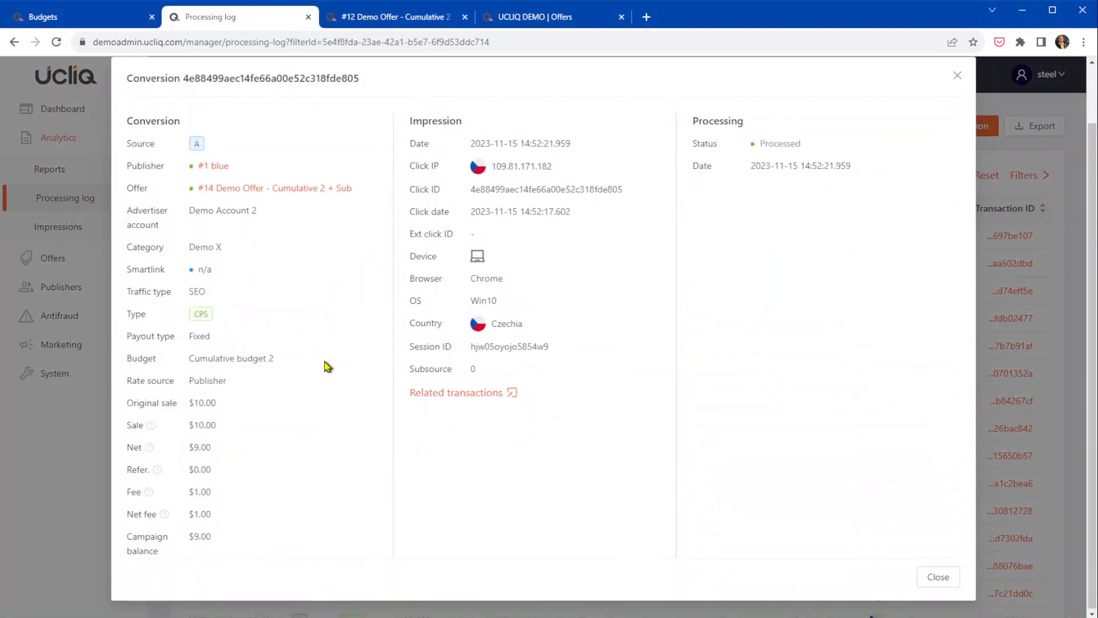
{"action": "left_click", "coordinate": [938, 576]}
Compare the campaign balance in the newest 50.00$ publisher payout with that in the 45.56$ advertiser transaction of offer #14.
{"action": "left_click", "coordinate": [386, 235]}
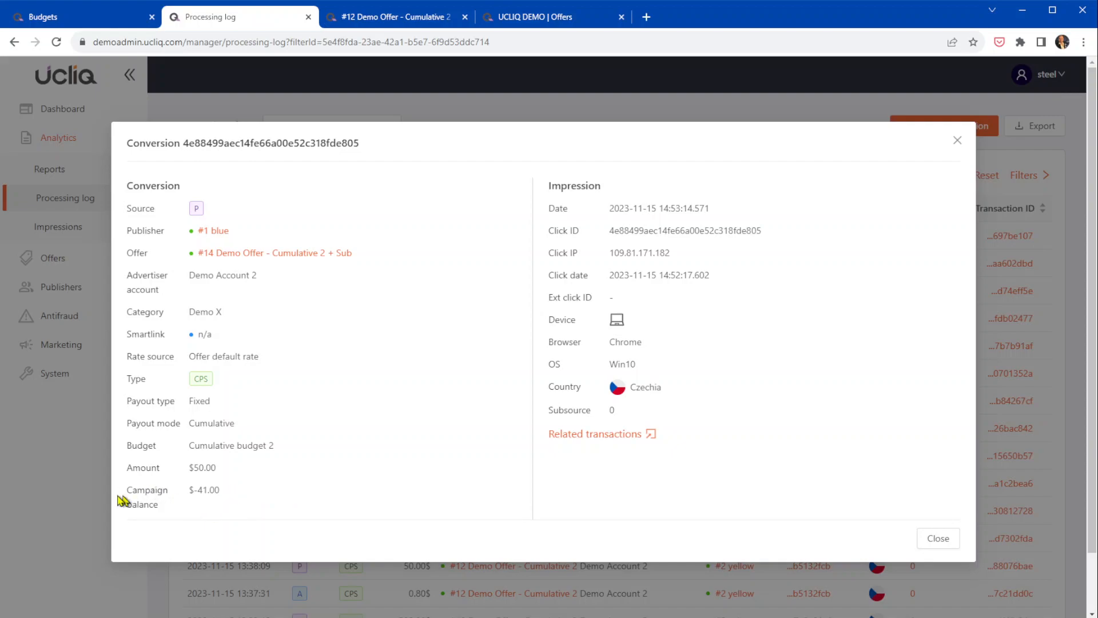
{"action": "left_click", "coordinate": [946, 544]}
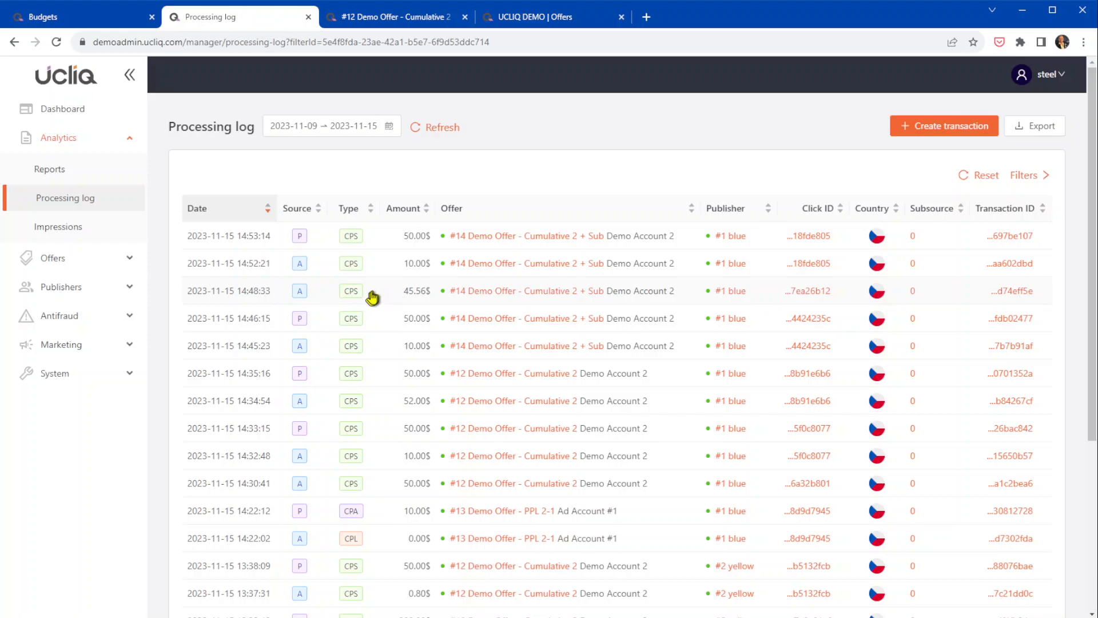
{"action": "left_click", "coordinate": [389, 301]}
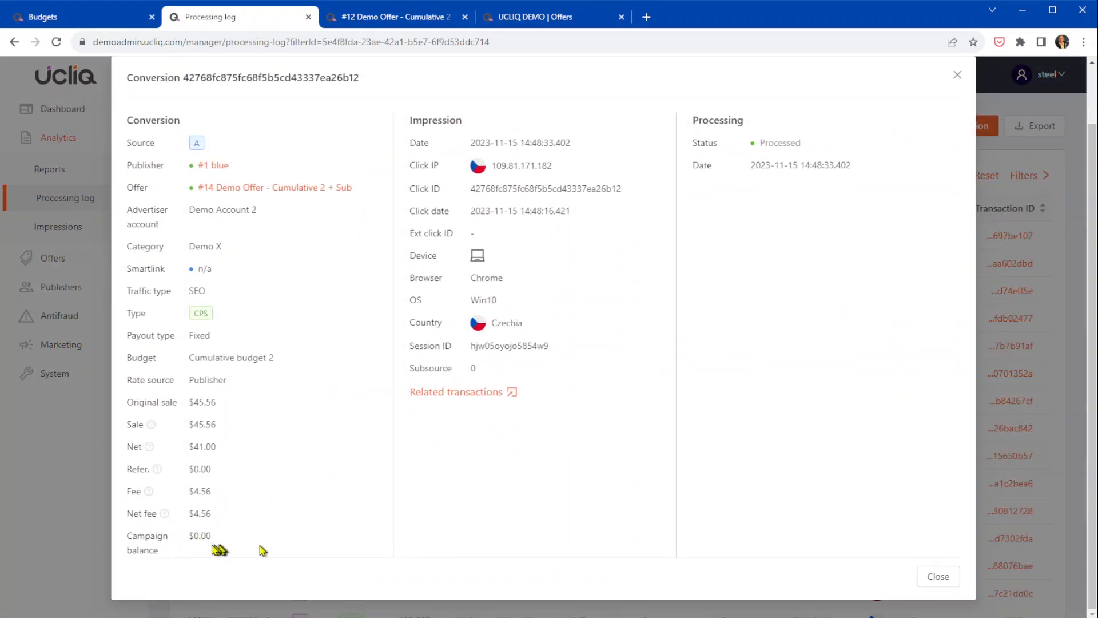
Compare the campaign balances in the 14:46:15 publisher payout, the 45.56$ advertiser transaction and the newest 50.00$ publisher payout of offer #14.
{"action": "left_click", "coordinate": [938, 576]}
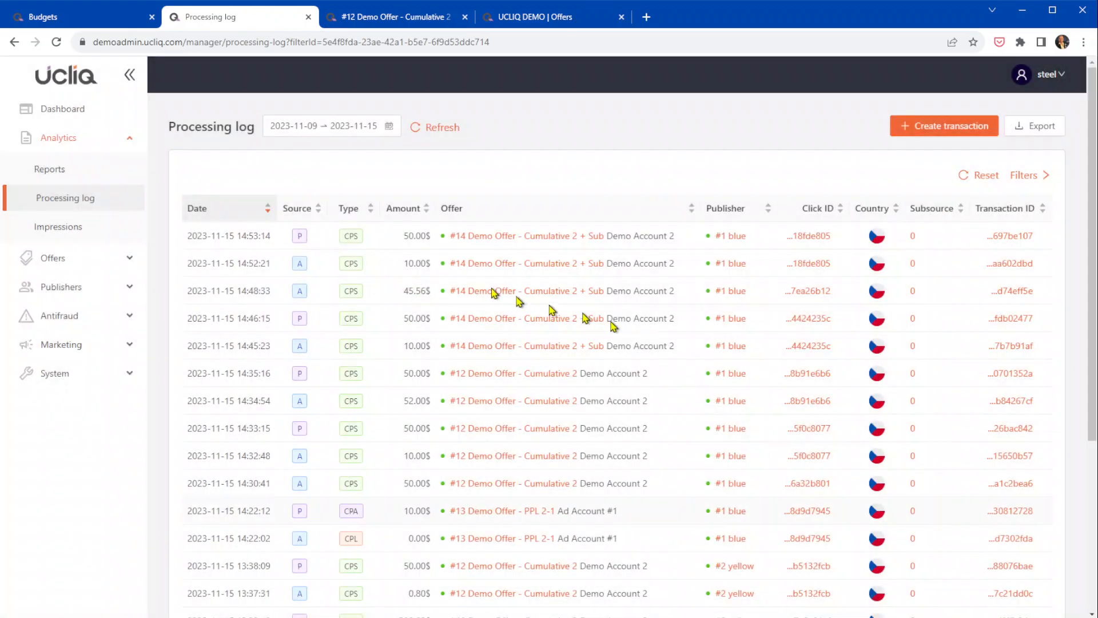
{"action": "left_click", "coordinate": [377, 323]}
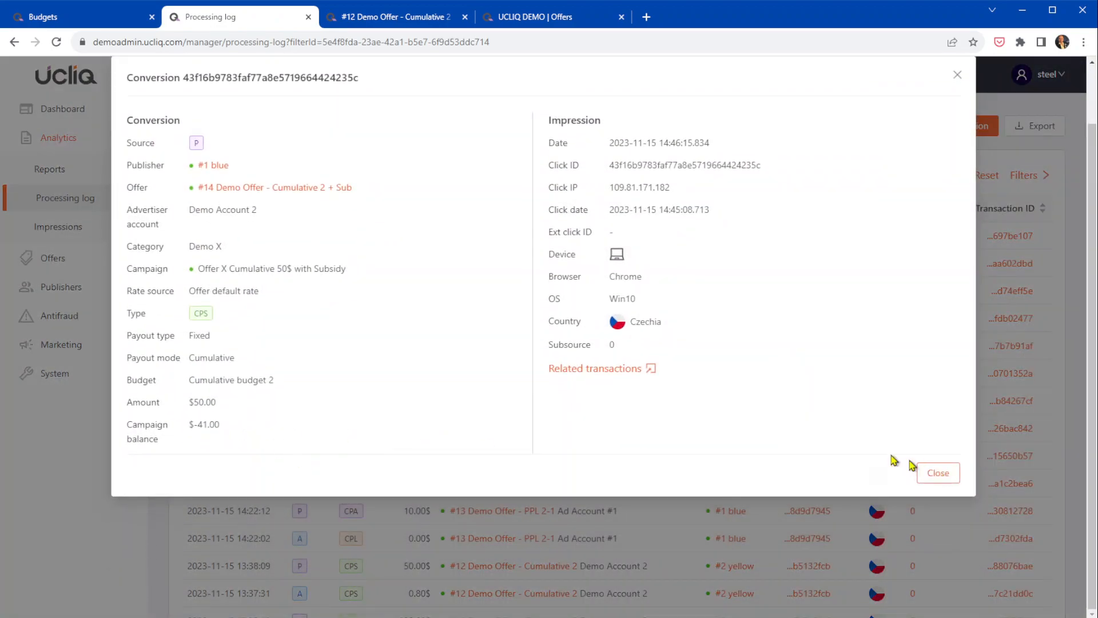
{"action": "left_click", "coordinate": [928, 471]}
{"action": "left_click", "coordinate": [386, 299]}
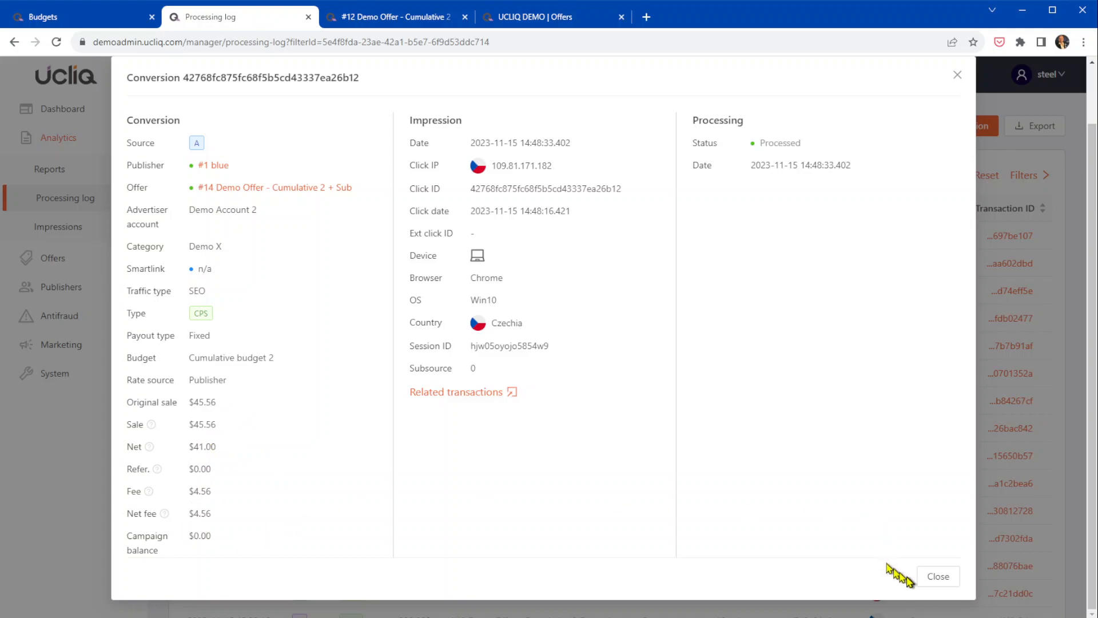
{"action": "left_click", "coordinate": [939, 577]}
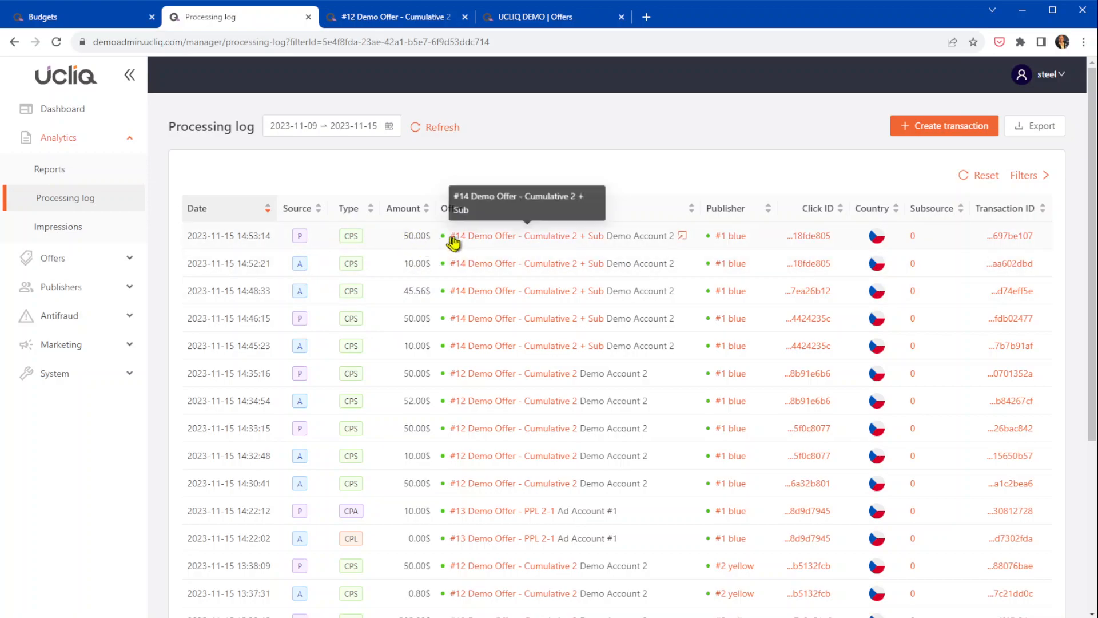
{"action": "left_click", "coordinate": [384, 241]}
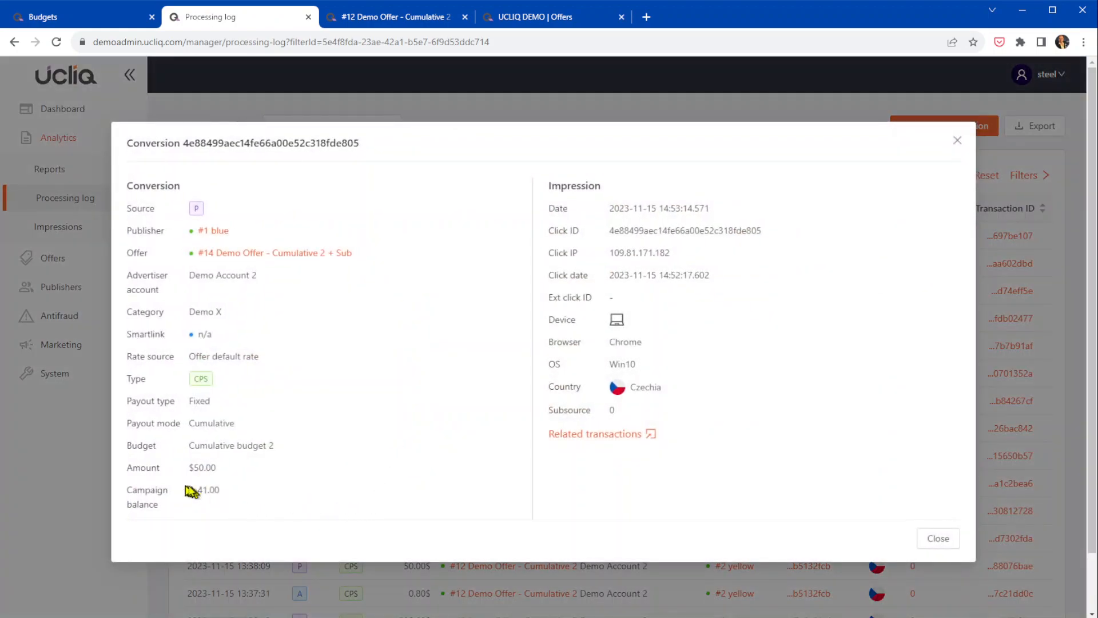
{"action": "left_click", "coordinate": [938, 538]}
Refresh the budgets list and check Cumulative budget 2's balance and paid amount against the offer #14 transactions in the processing log.
{"action": "left_click", "coordinate": [68, 16]}
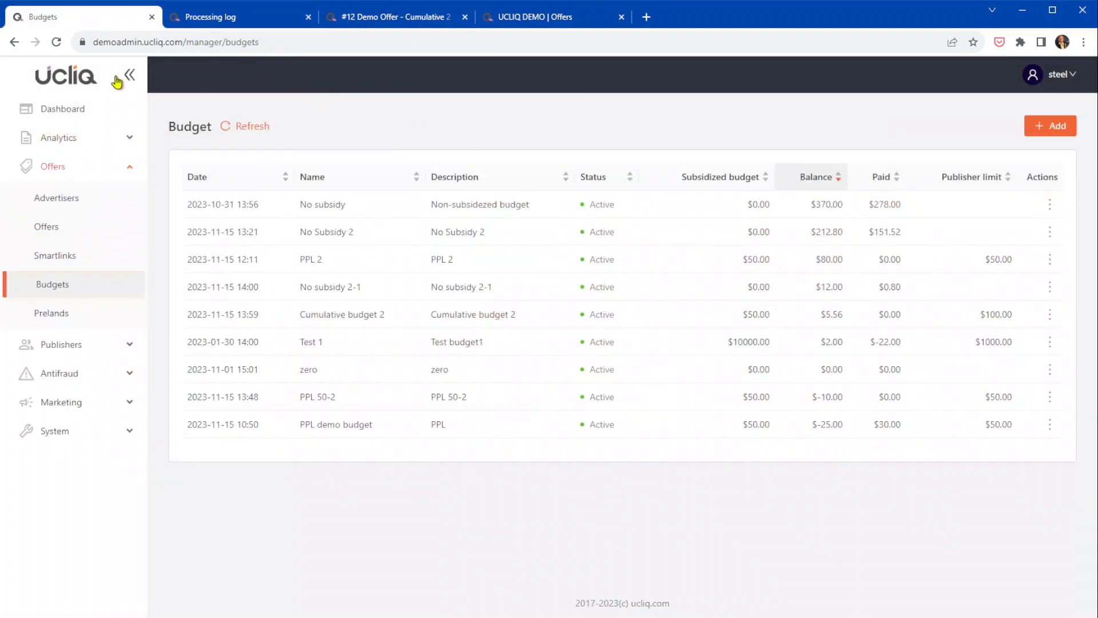
{"action": "left_click", "coordinate": [237, 131]}
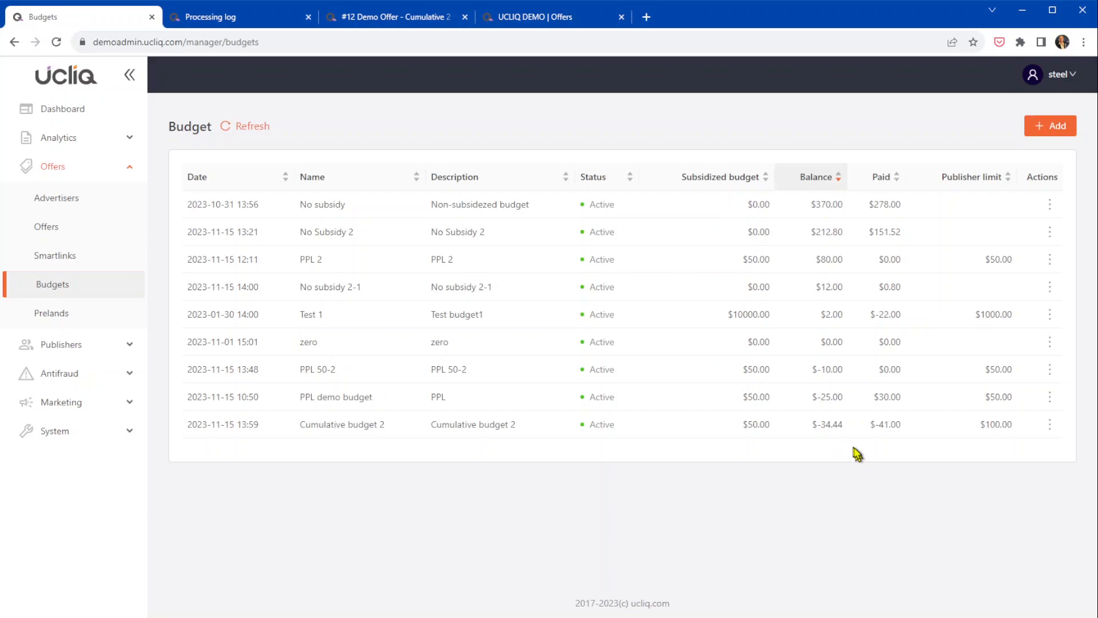
{"action": "left_click", "coordinate": [247, 20]}
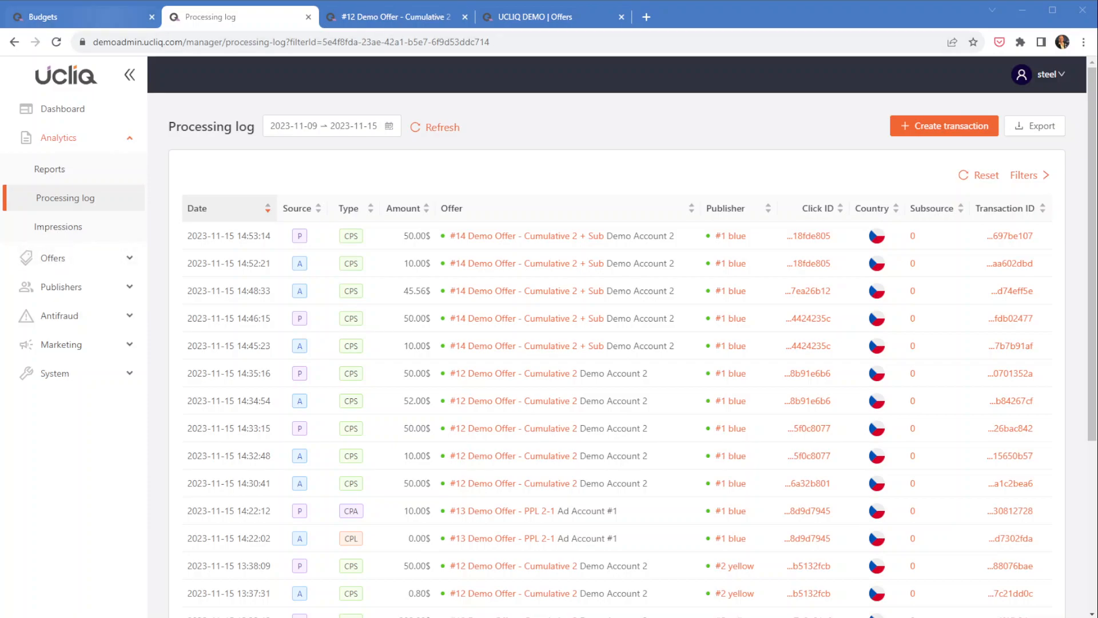
{"action": "left_click", "coordinate": [103, 17]}
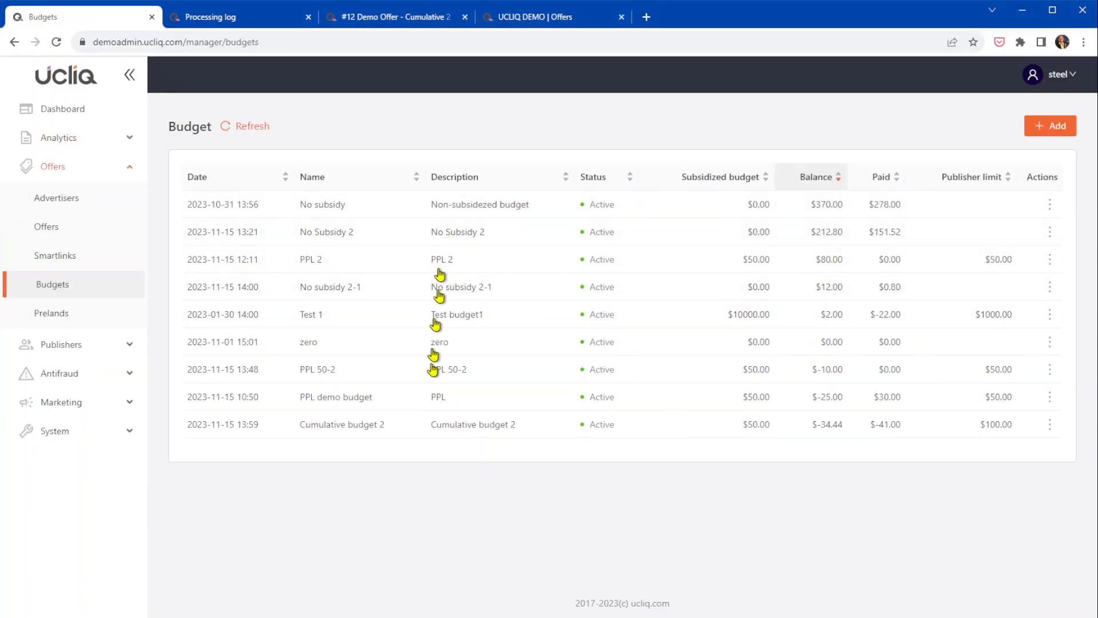